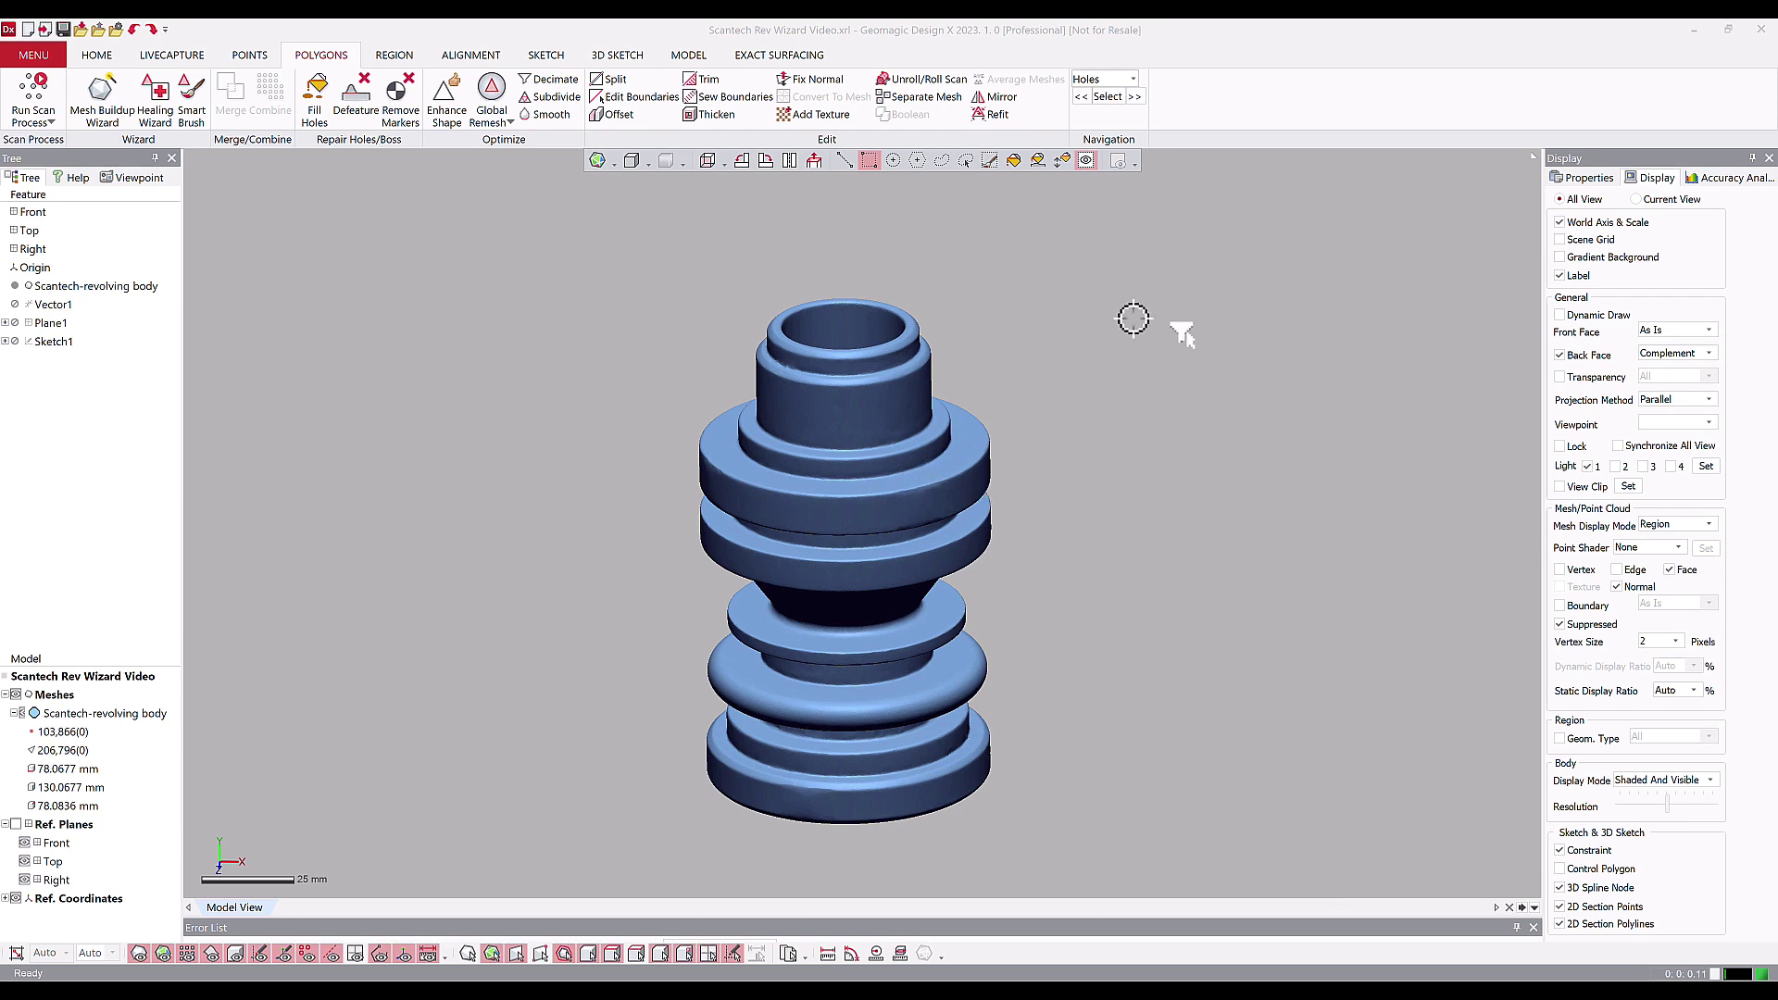
Step: Repair the Scantech-revolving body mesh with the Healing Wizard, keeping its default defect checks
mouse_move(1020, 587)
right_down()
mouse_move(1002, 585)
mouse_move(993, 529)
mouse_move(1009, 495)
mouse_move(943, 383)
mouse_move(917, 624)
mouse_move(865, 675)
mouse_move(847, 752)
mouse_move(853, 635)
mouse_move(887, 572)
right_up()
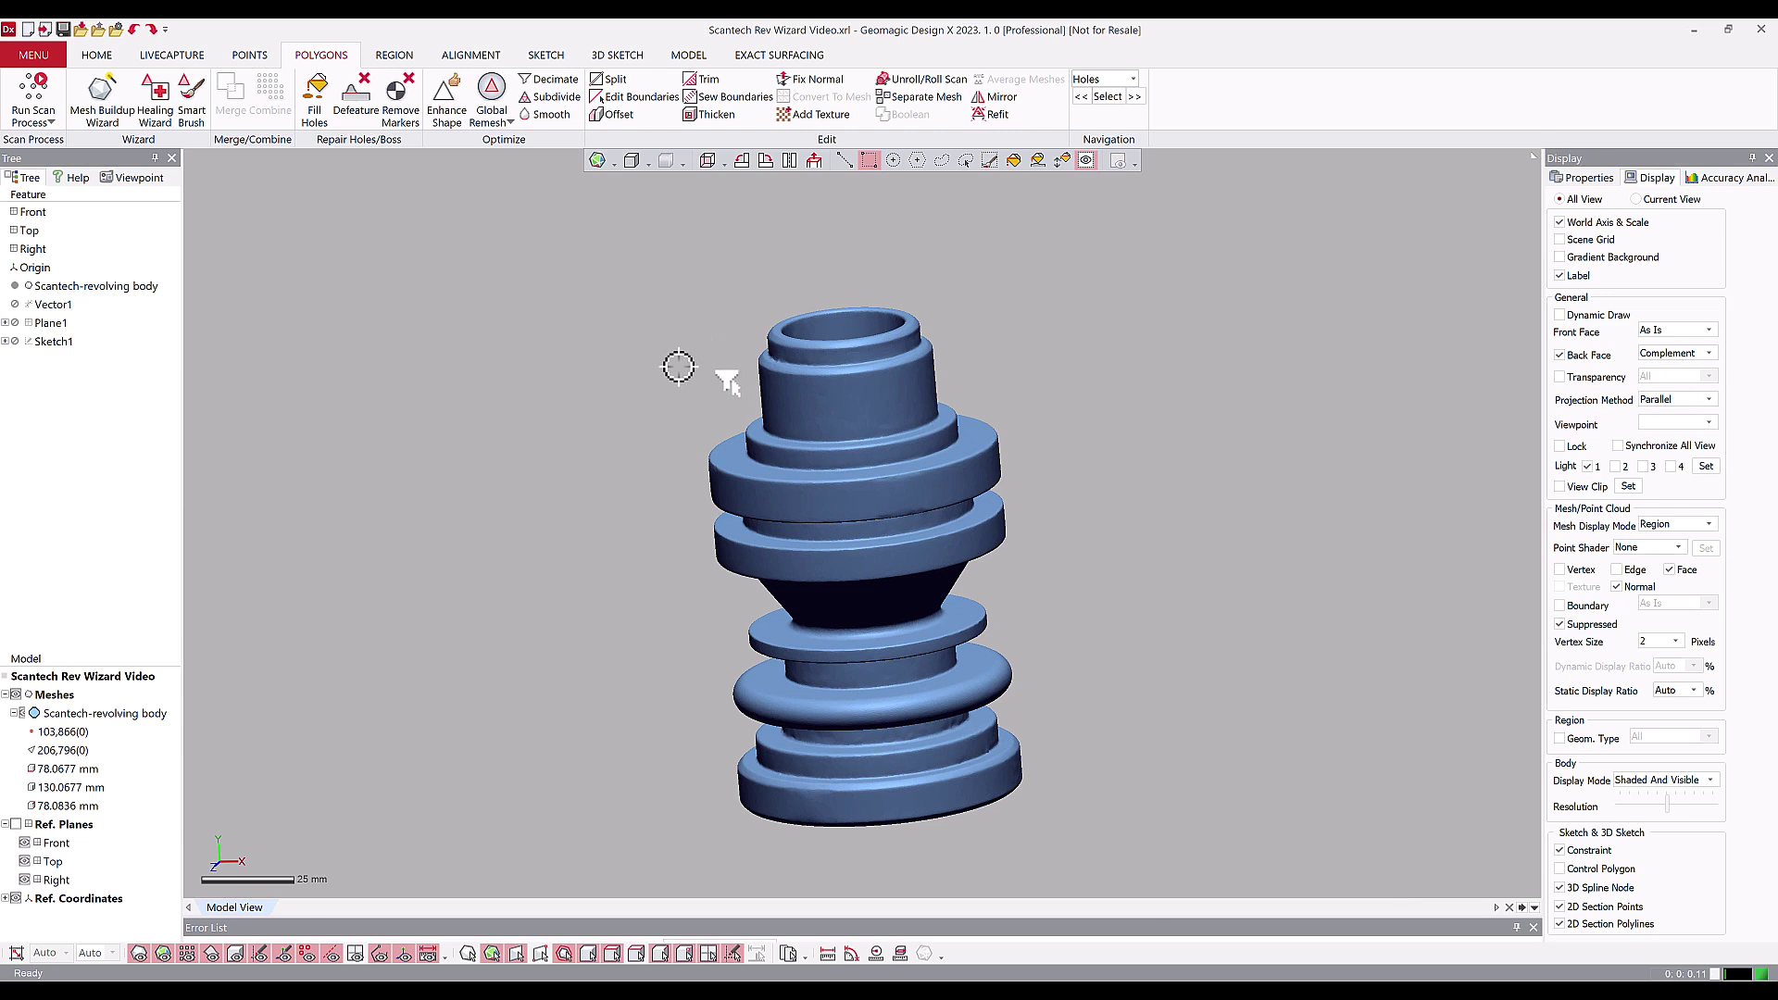
click(159, 116)
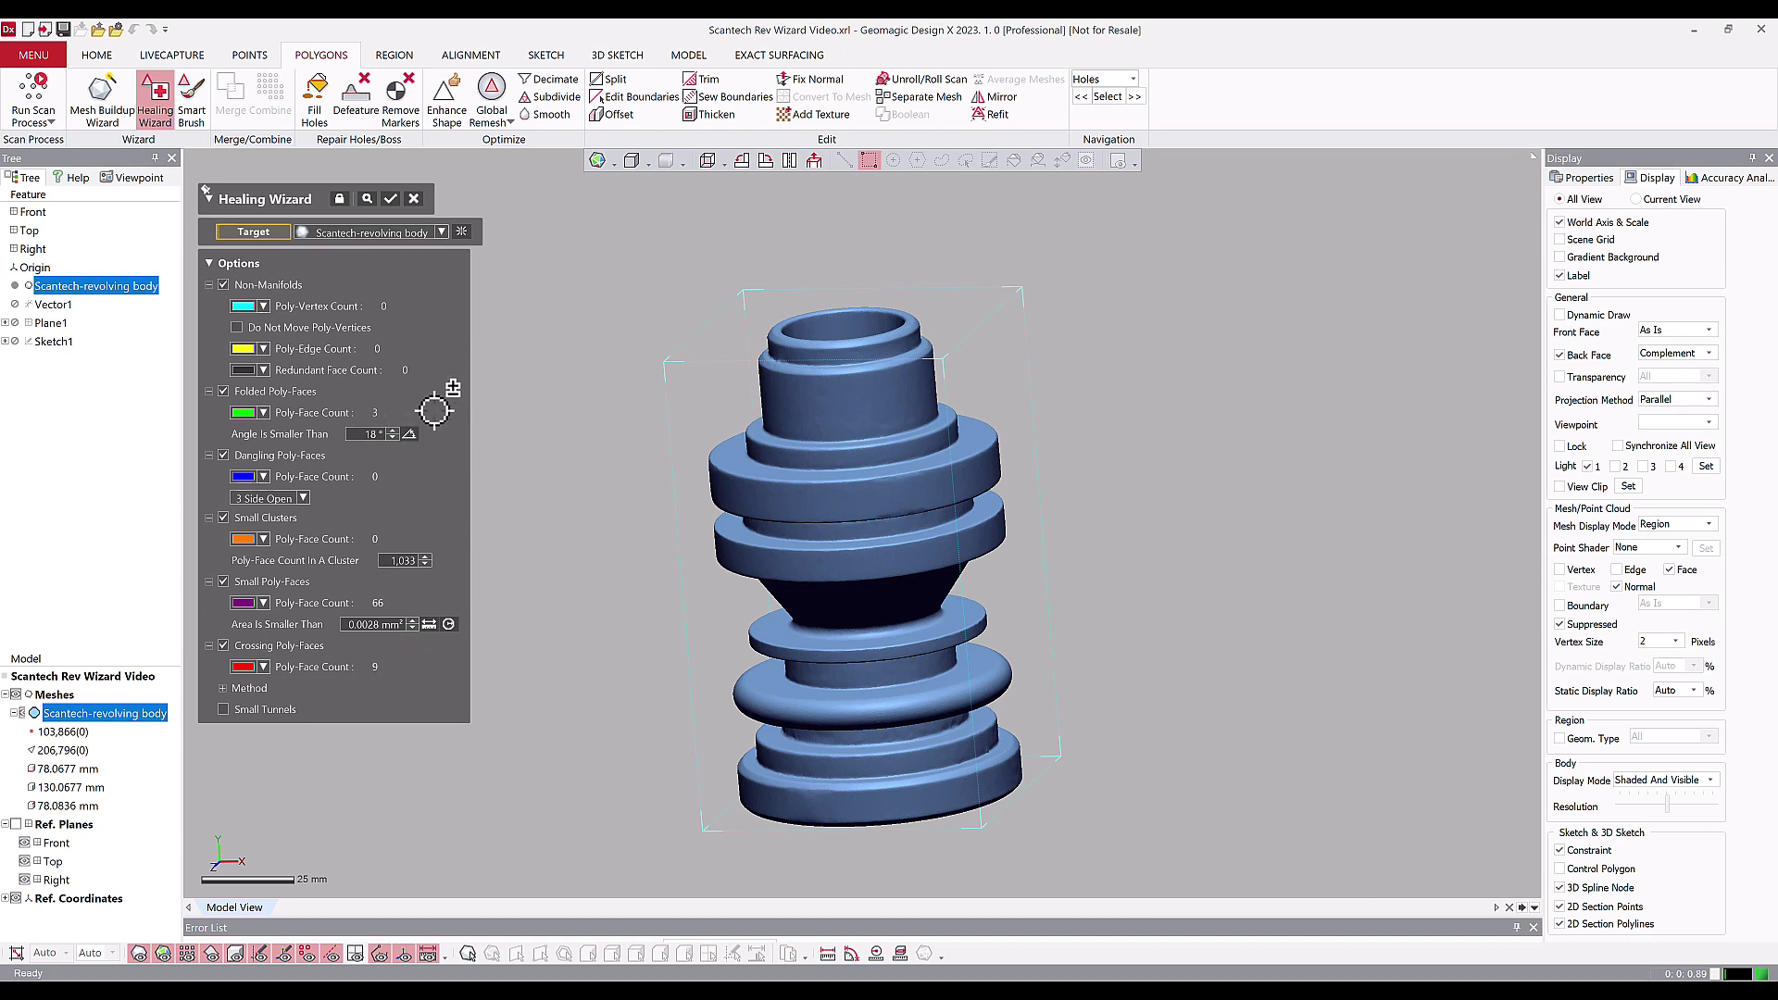
click(387, 202)
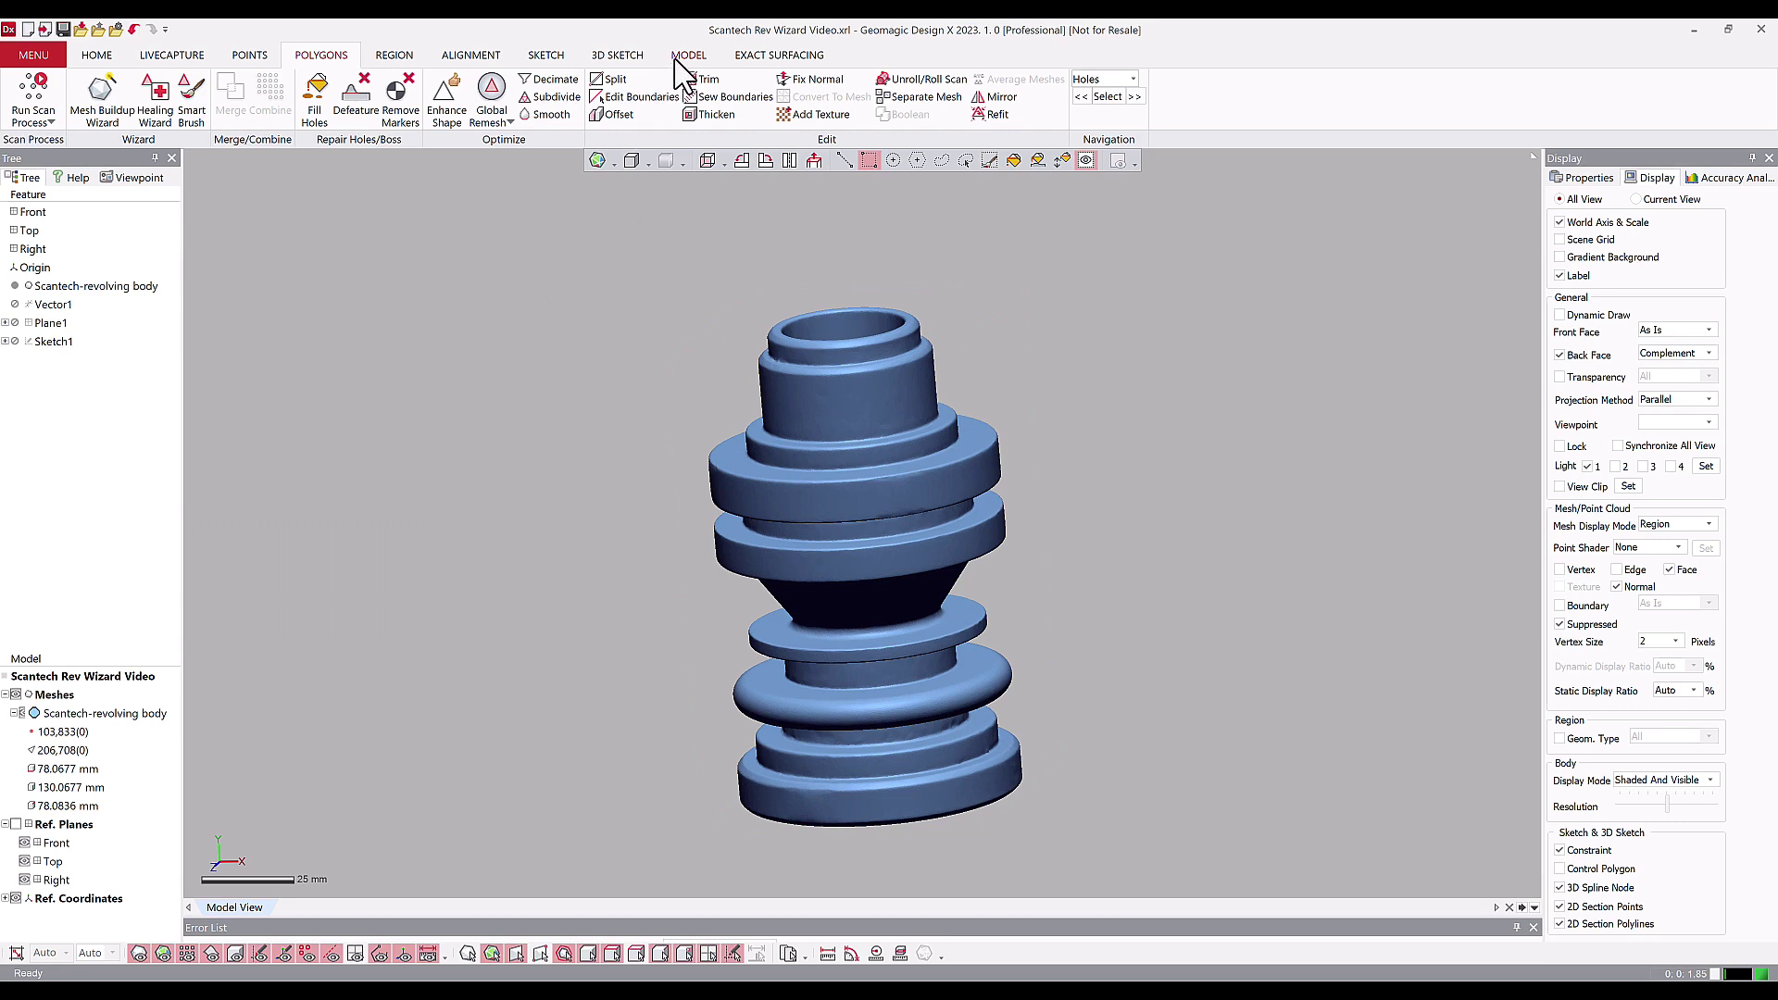
Step: Auto-segment the healed mesh into geometry regions using the default sensitivity and roughness
click(397, 57)
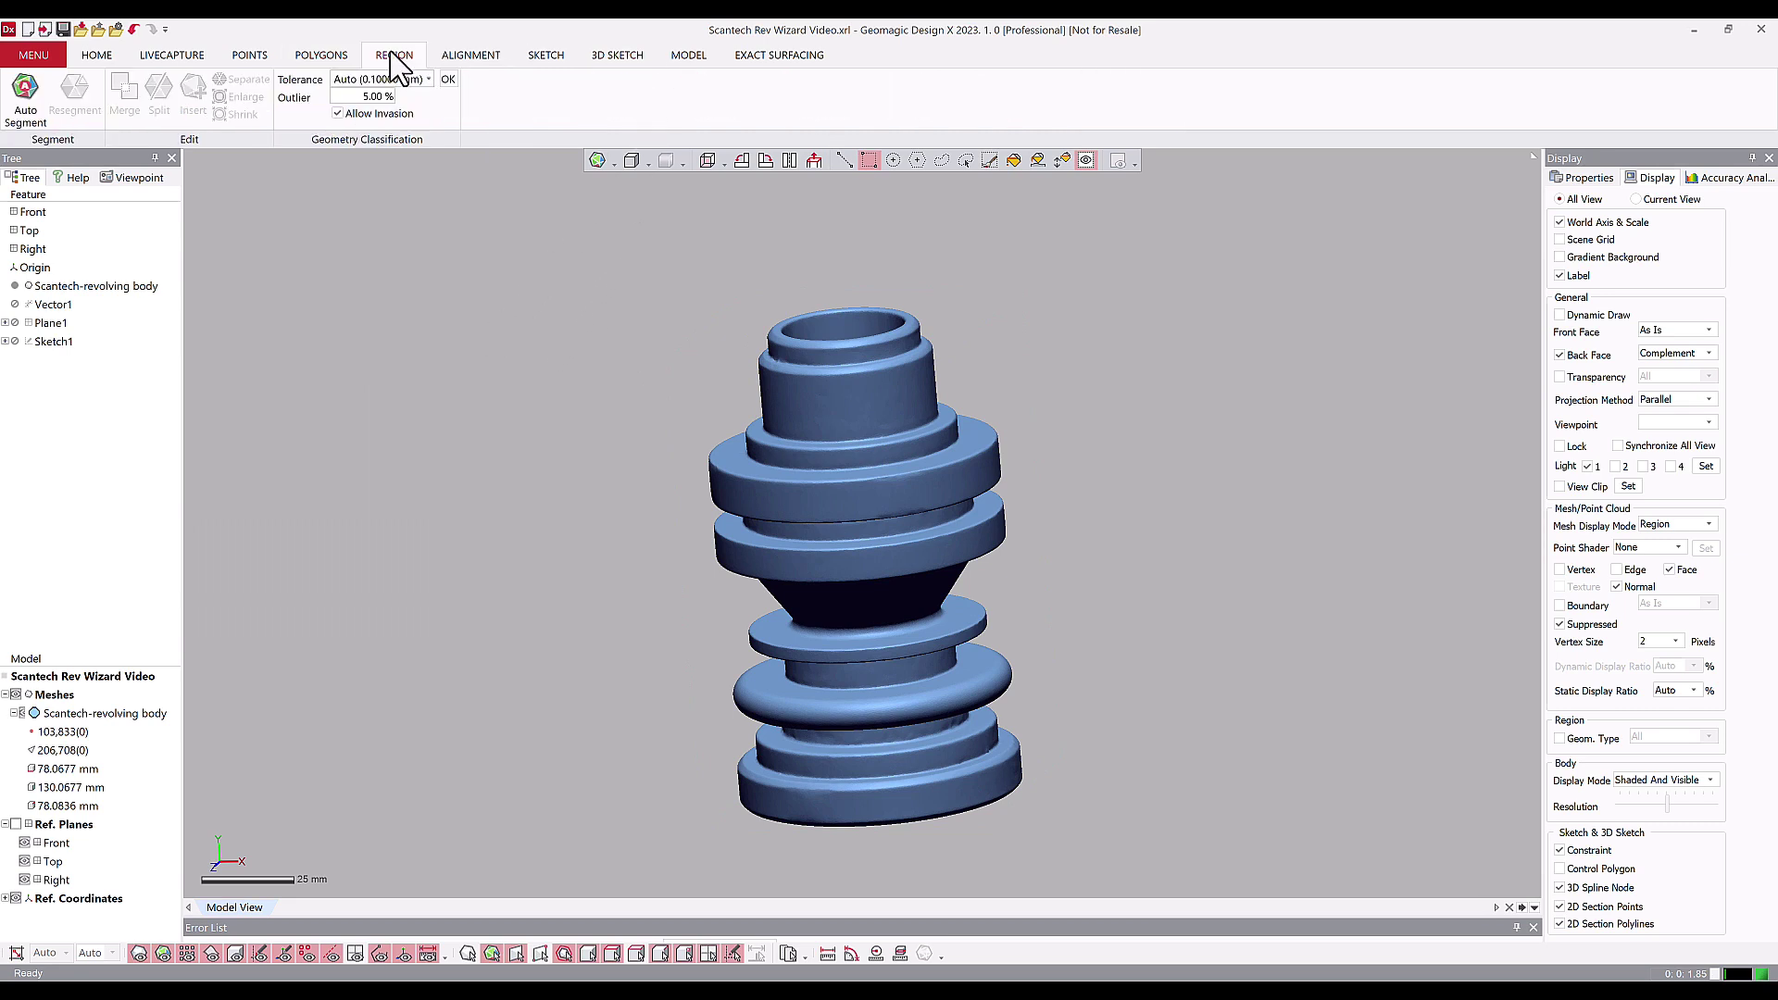
click(25, 92)
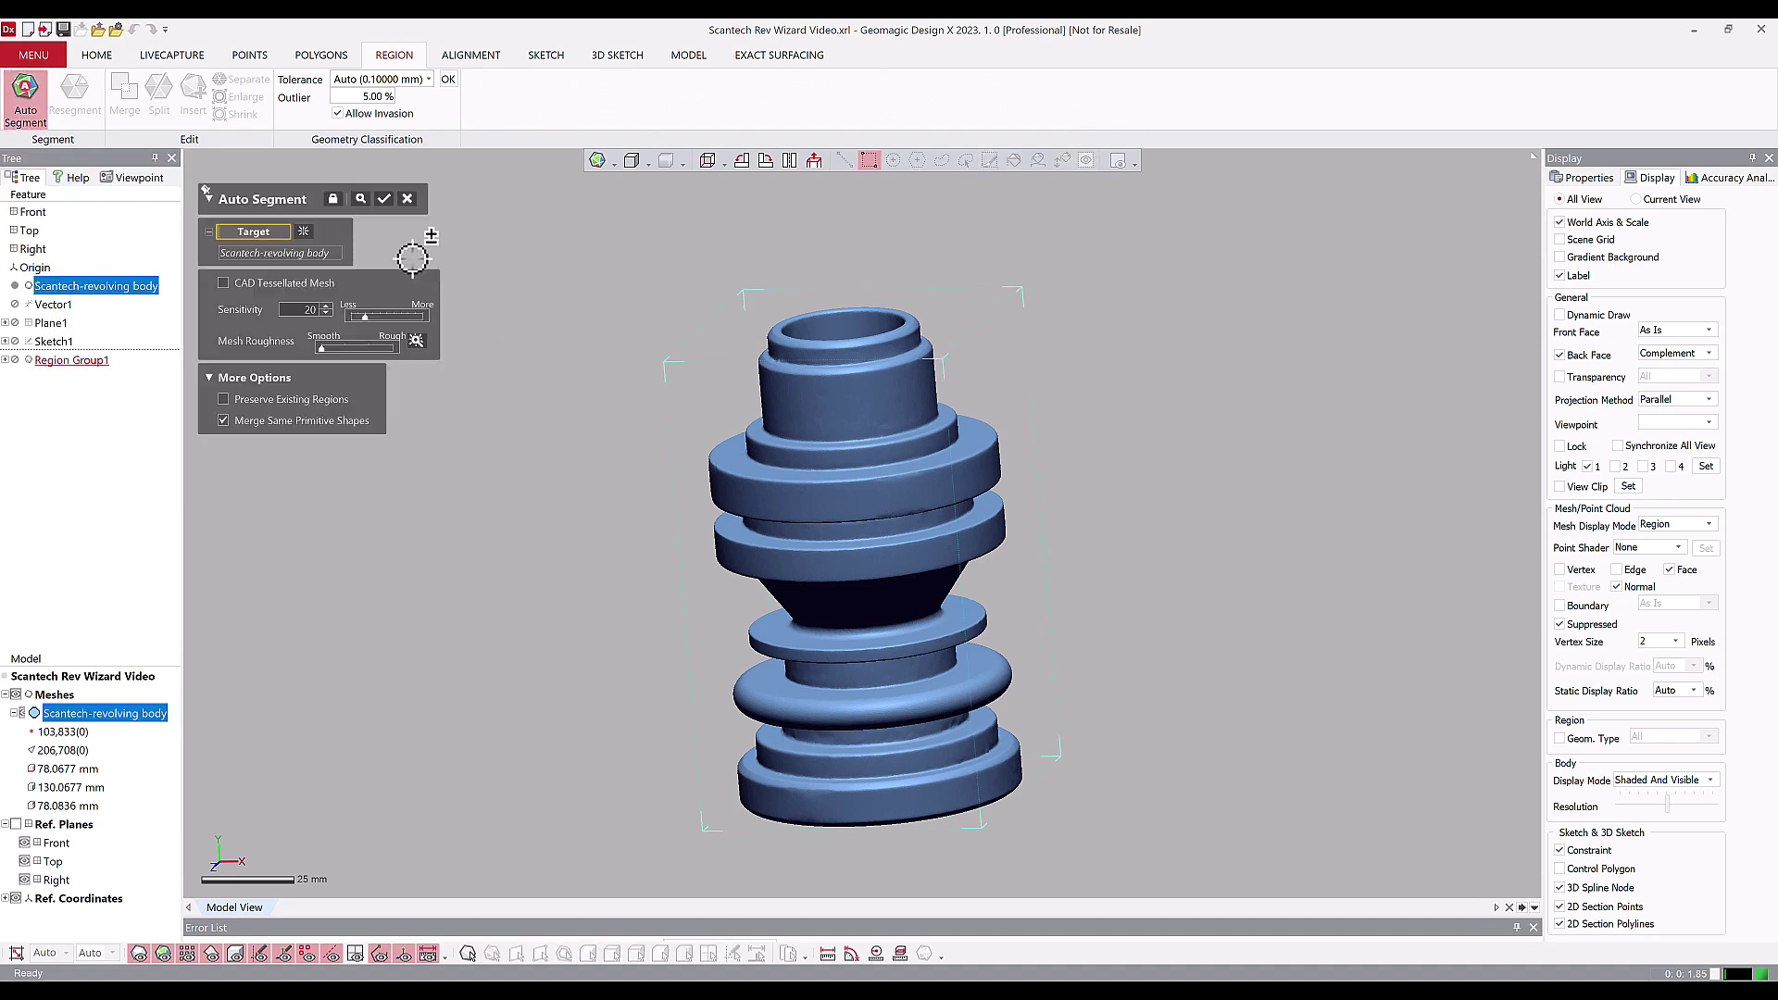
click(383, 200)
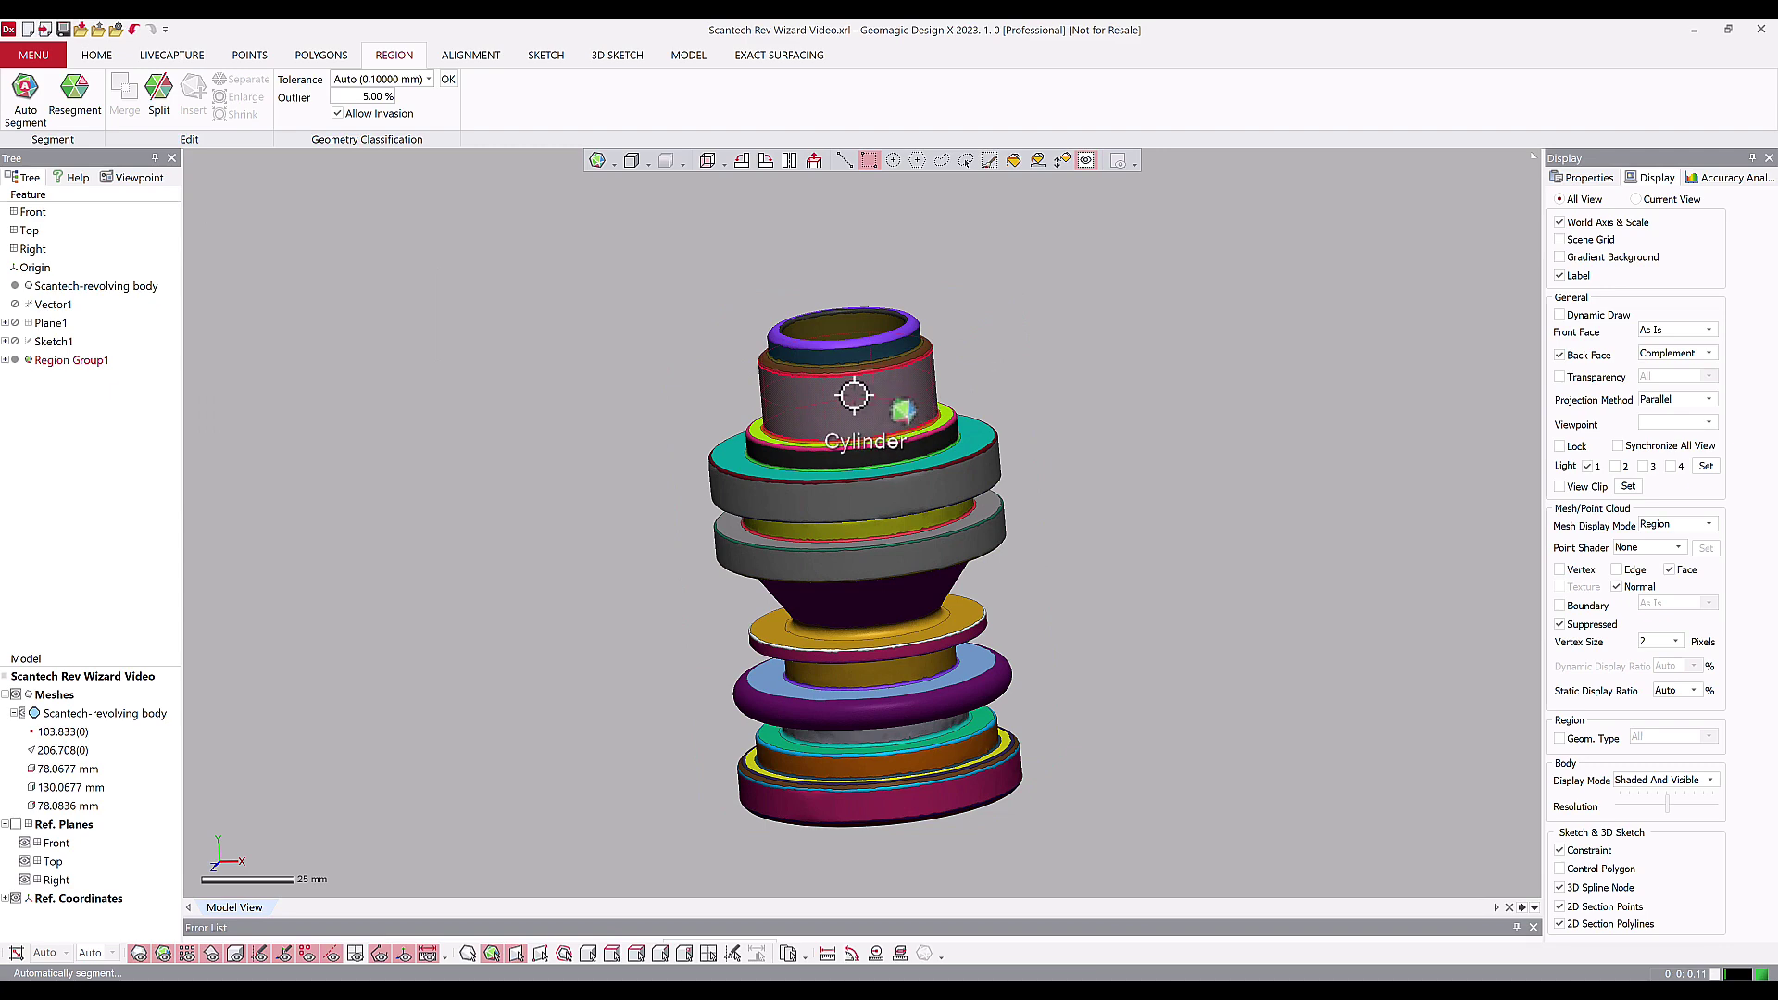
scroll(853, 395, up, 2)
scroll(659, 398, up, 3)
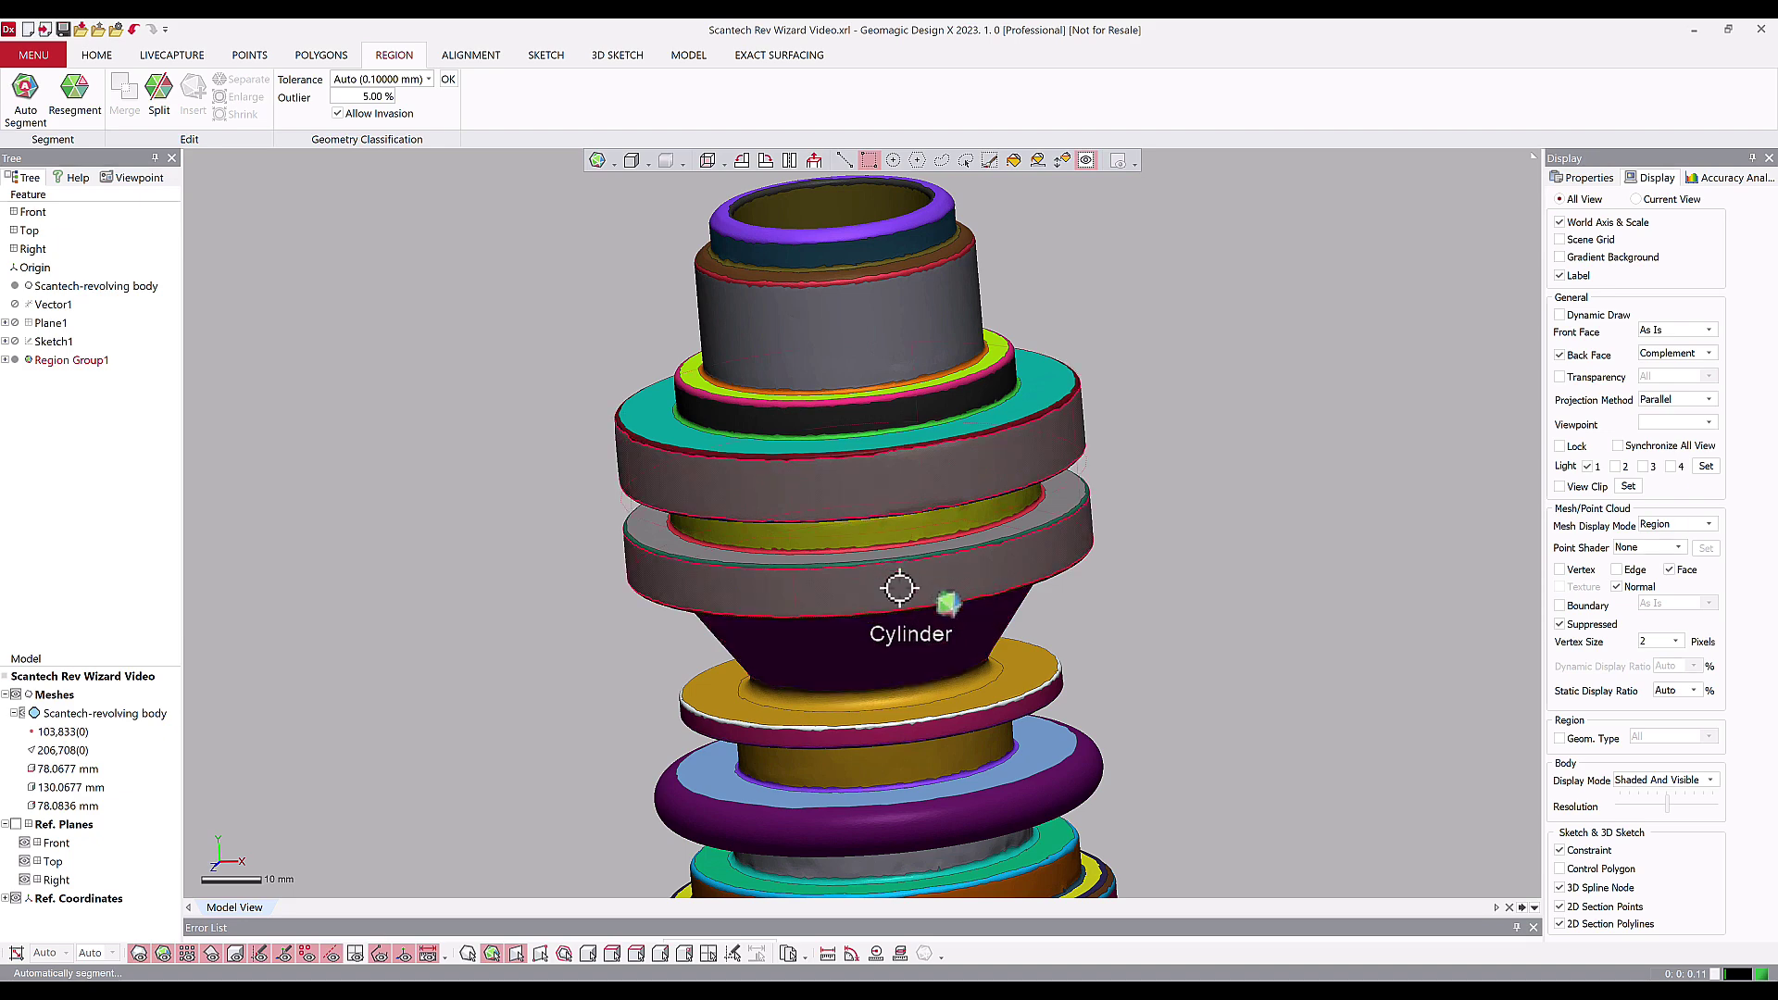
scroll(964, 577, down, 5)
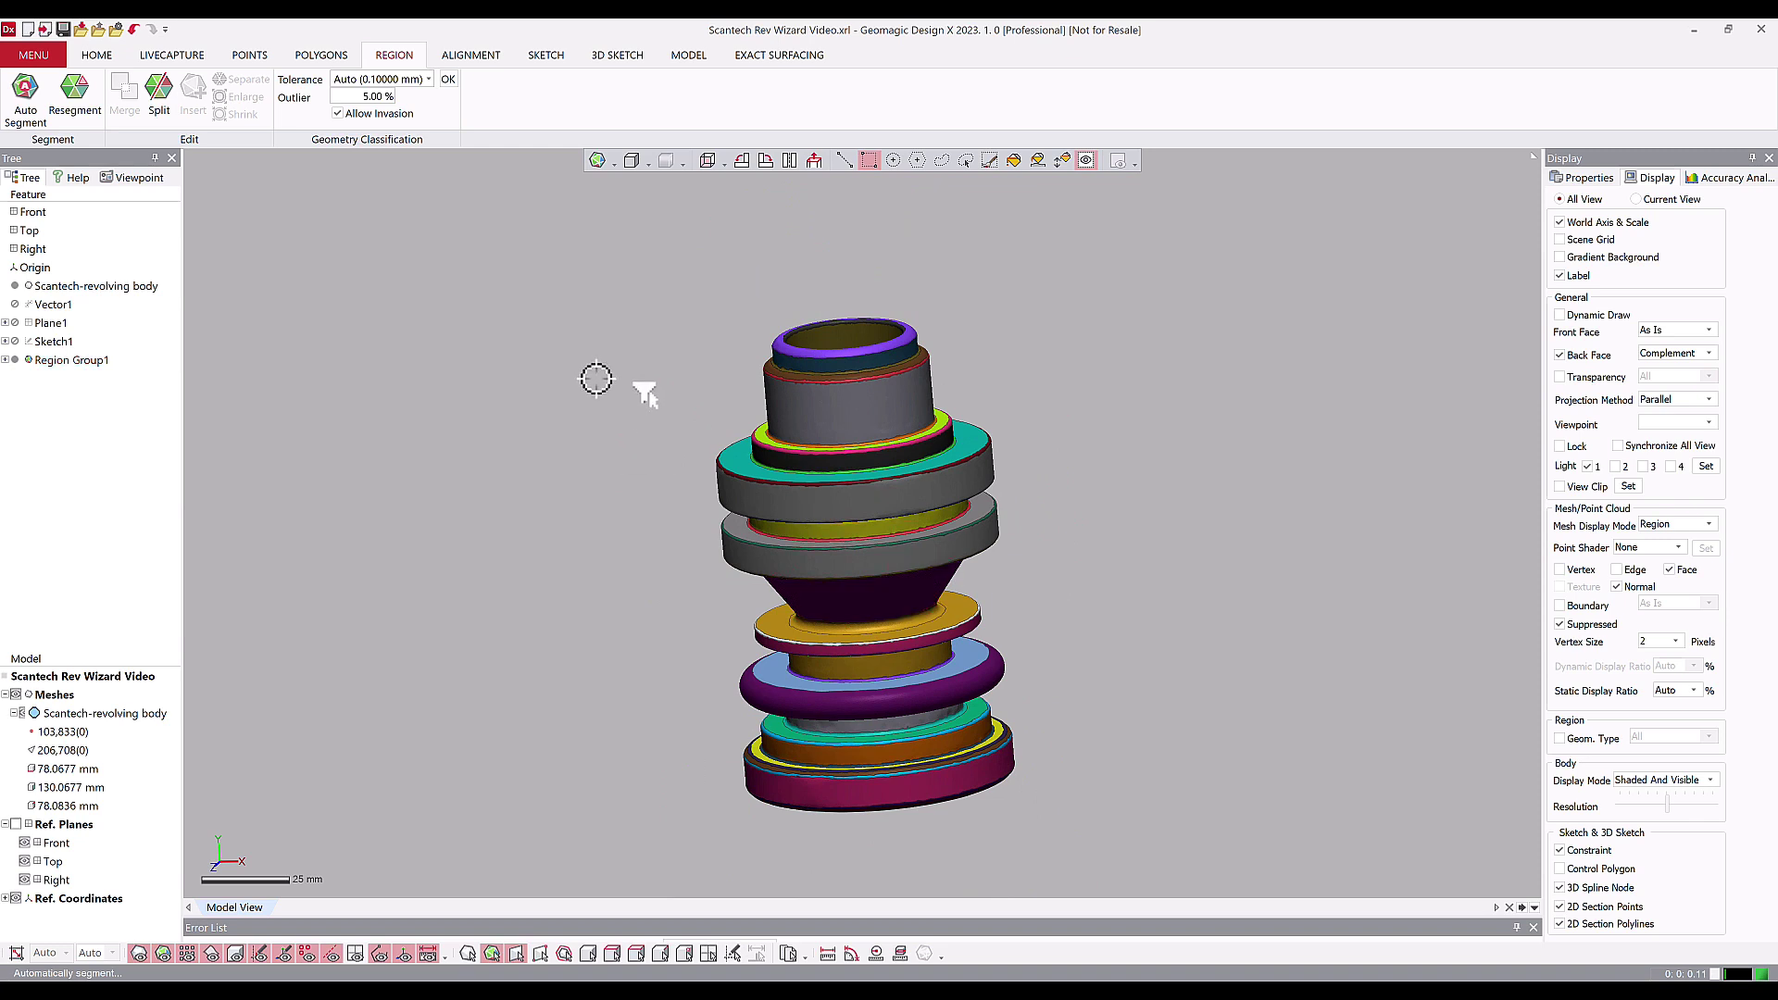
Step: Generate a revolved solid preview from all segmented regions with the Revolution Wizard
click(680, 57)
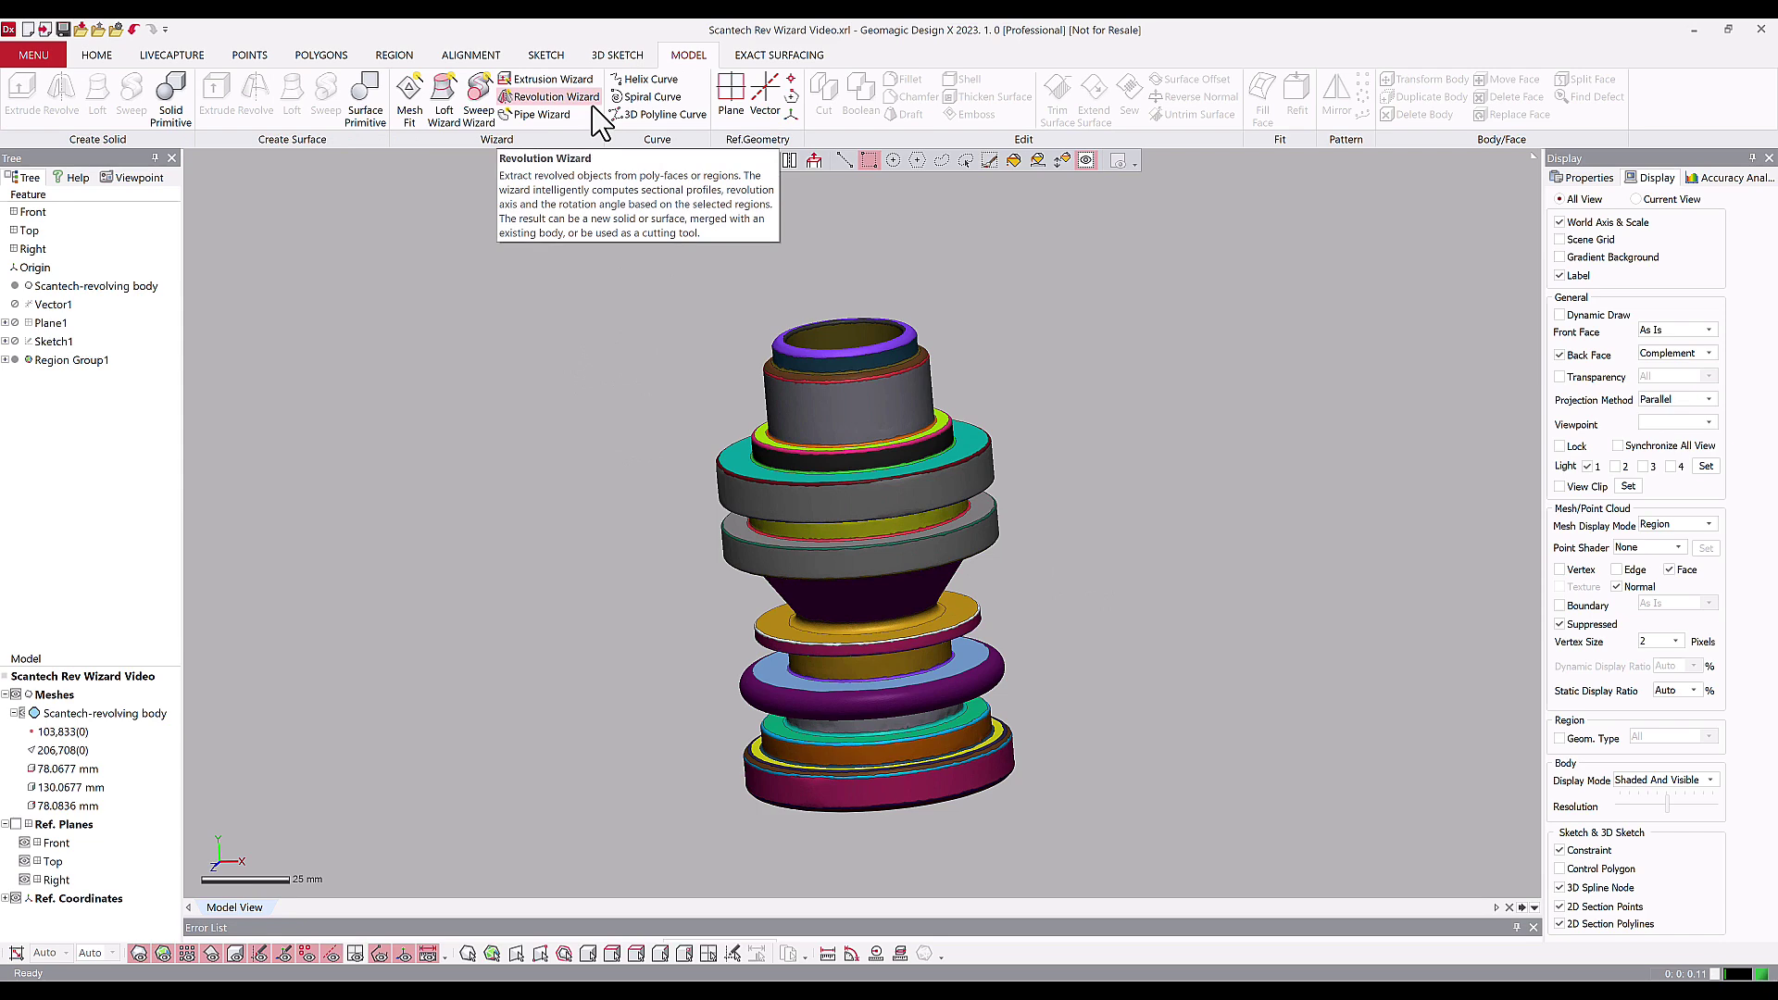
click(554, 97)
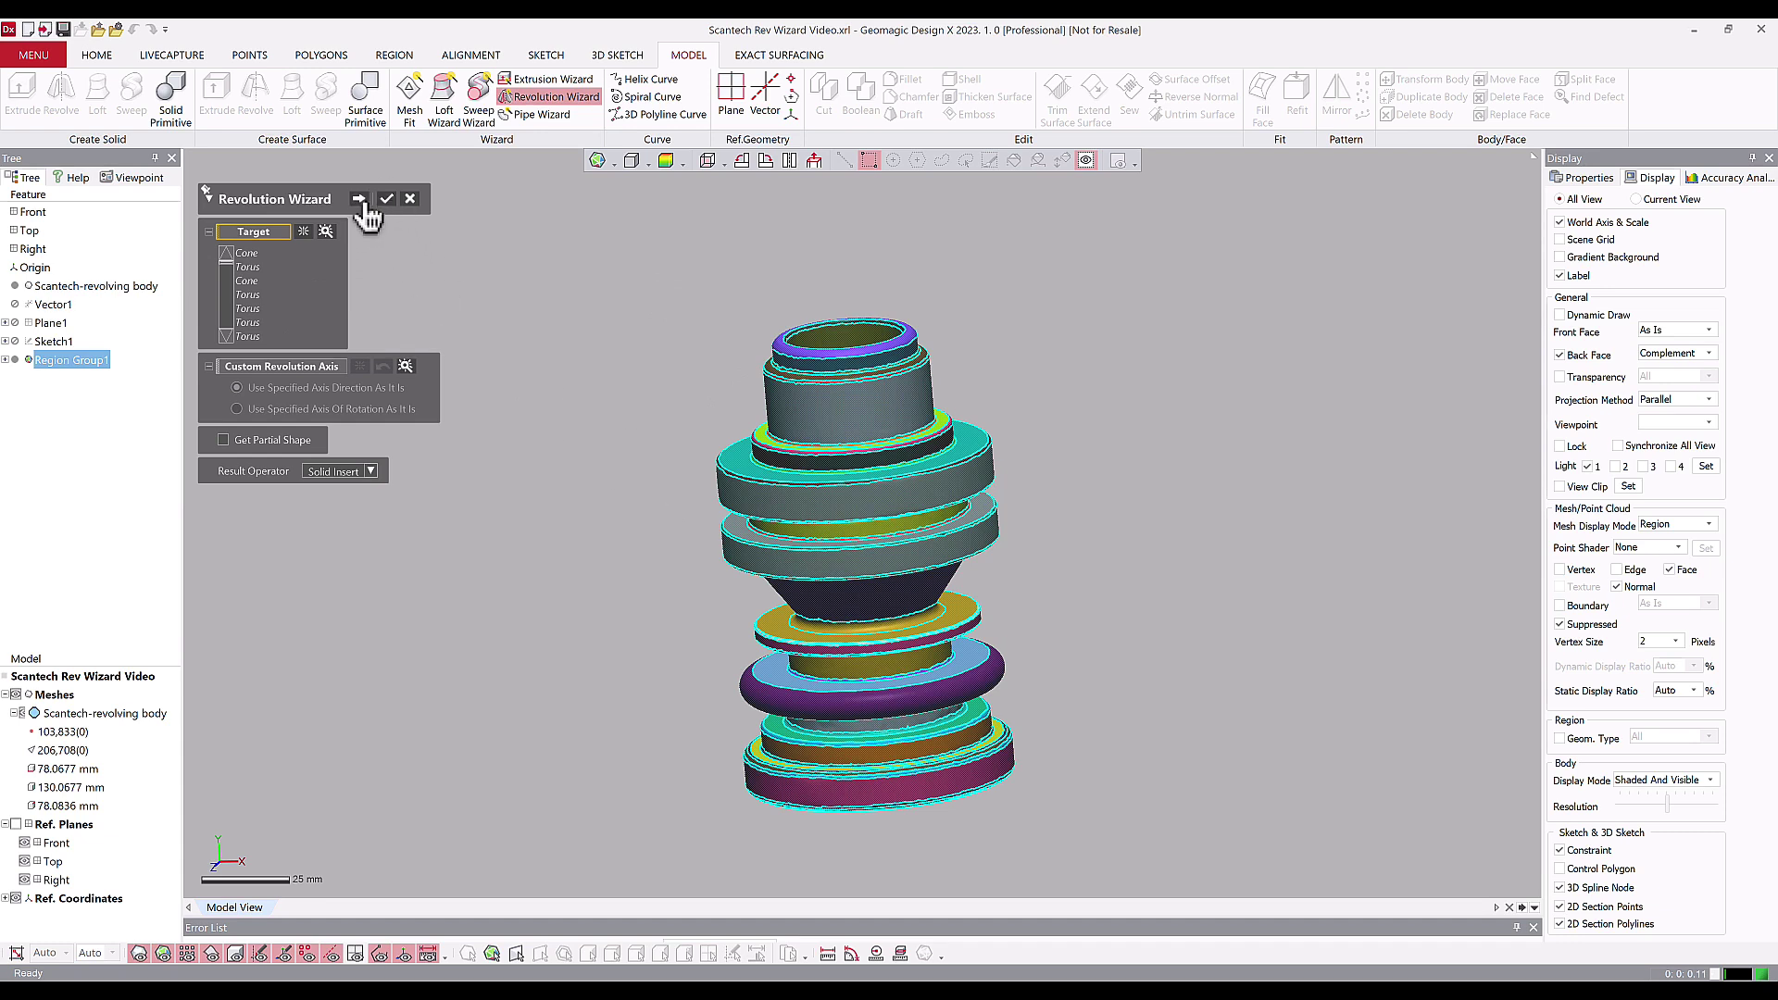
click(359, 200)
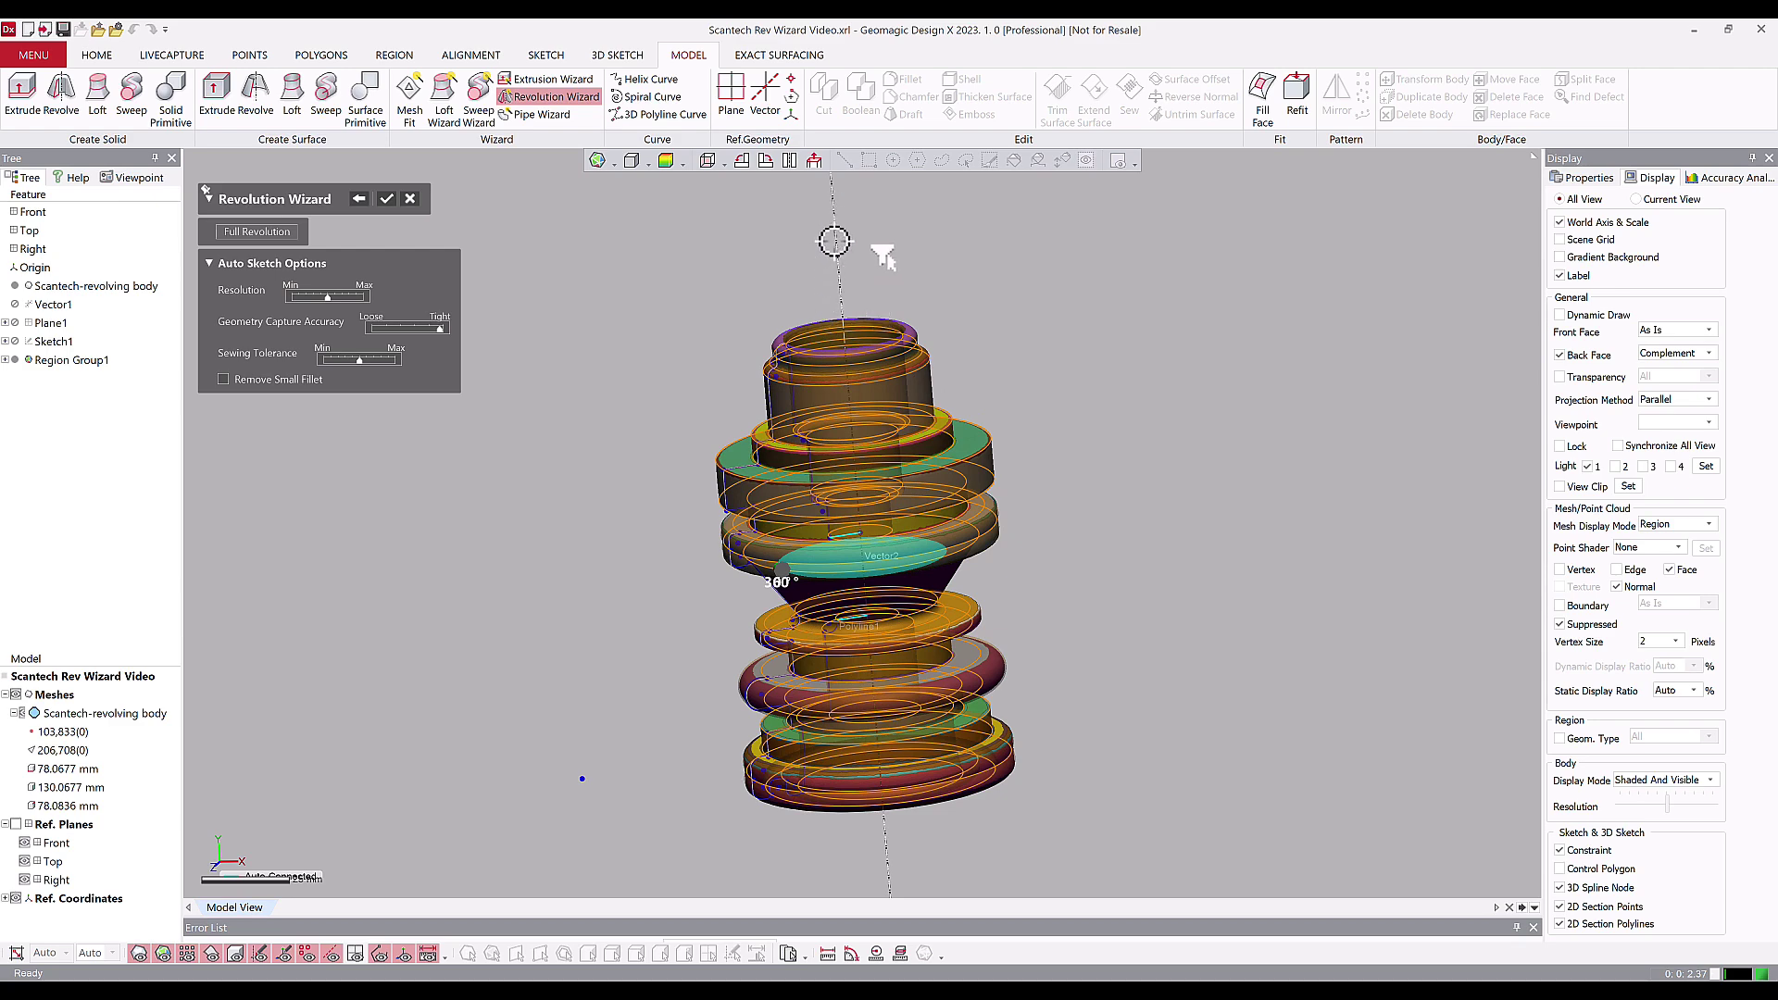
Step: Hide the meshes and examine the previewed revolve profile along the upper rim and shoulders
scroll(778, 380, up, 3)
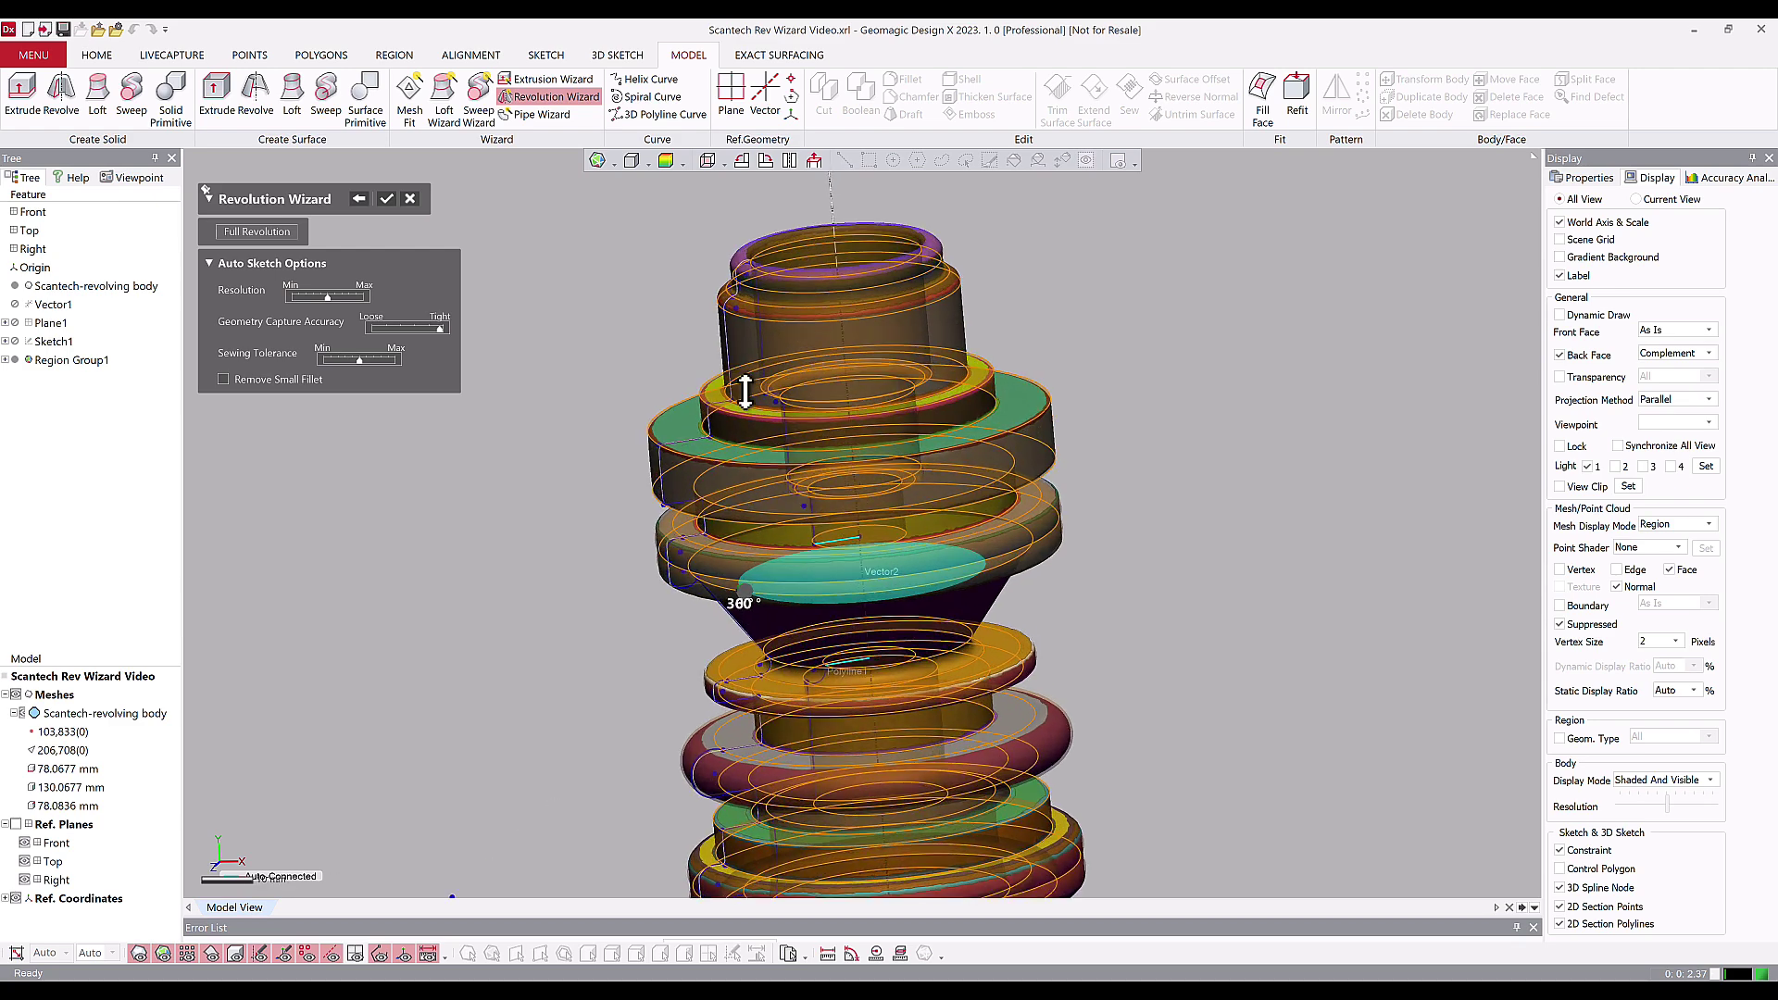
scroll(924, 482, up, 5)
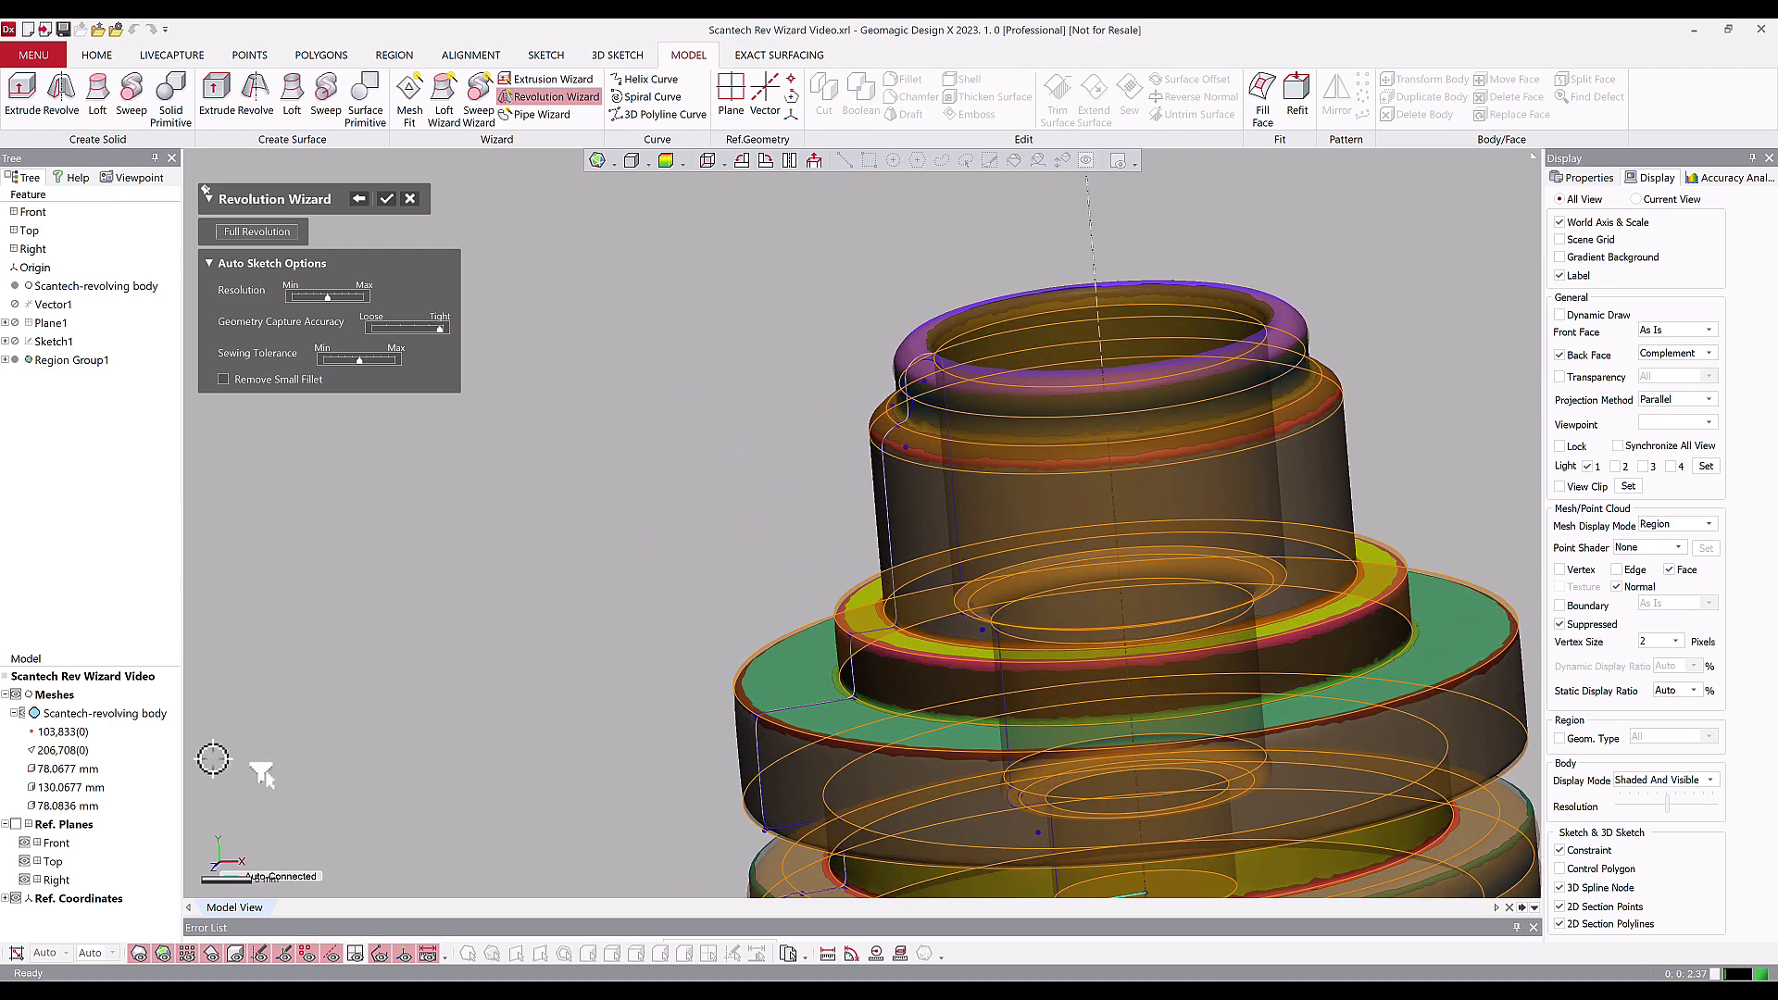
click(16, 695)
scroll(1115, 397, up, 5)
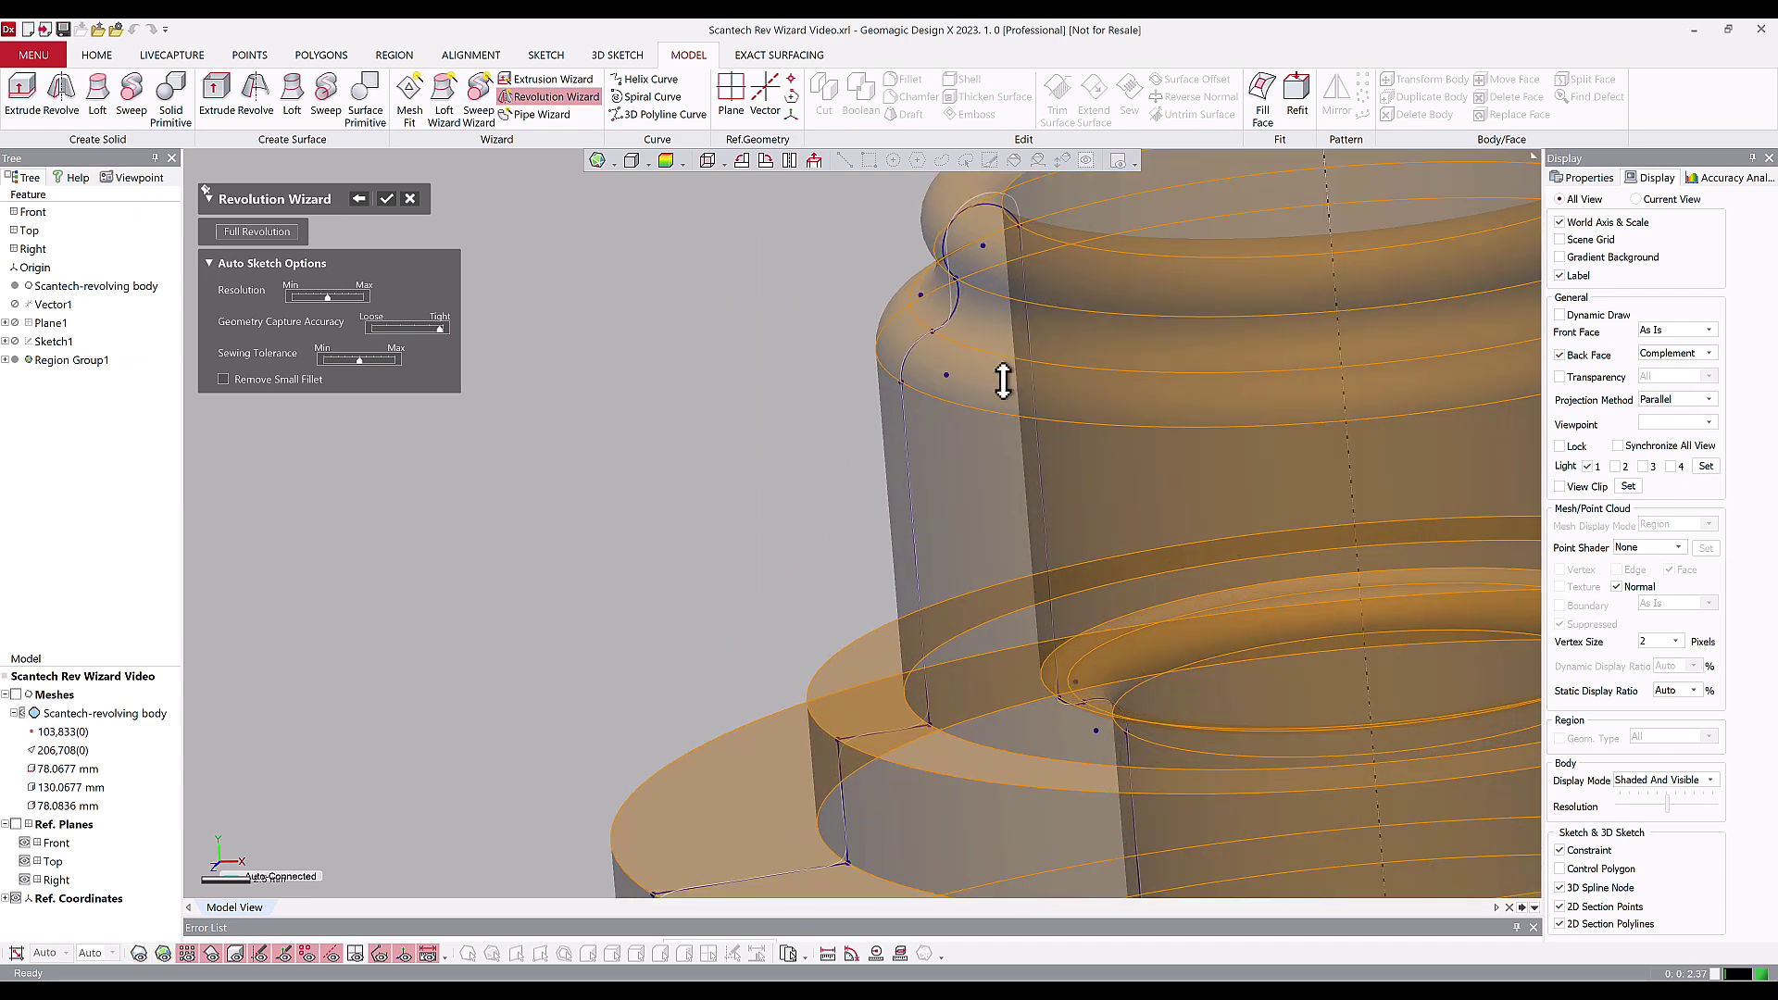
scroll(867, 583, up, 2)
right_drag(864, 556, 952, 397)
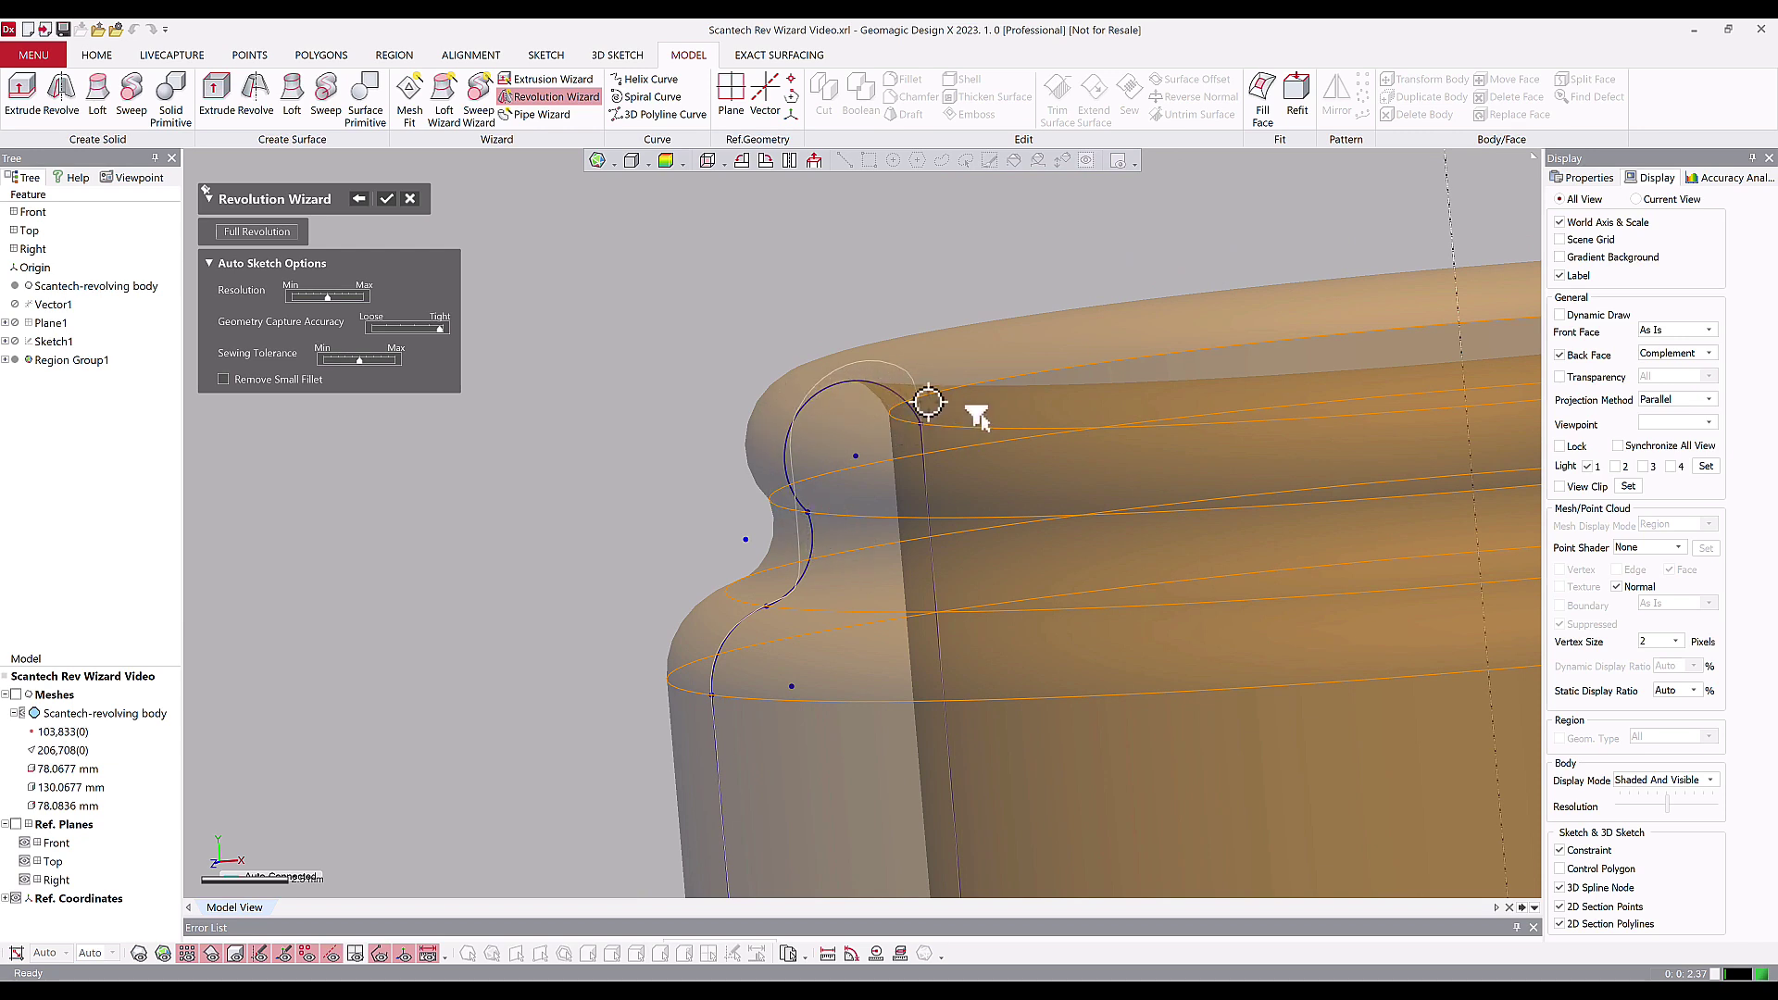
mouse_move(875, 518)
shift+right_down()
mouse_move(867, 680)
mouse_move(873, 282)
mouse_move(925, 504)
mouse_move(845, 615)
mouse_move(871, 622)
mouse_move(845, 611)
mouse_move(825, 484)
mouse_move(885, 623)
mouse_move(858, 488)
mouse_move(861, 537)
mouse_move(885, 558)
shift+right_up()
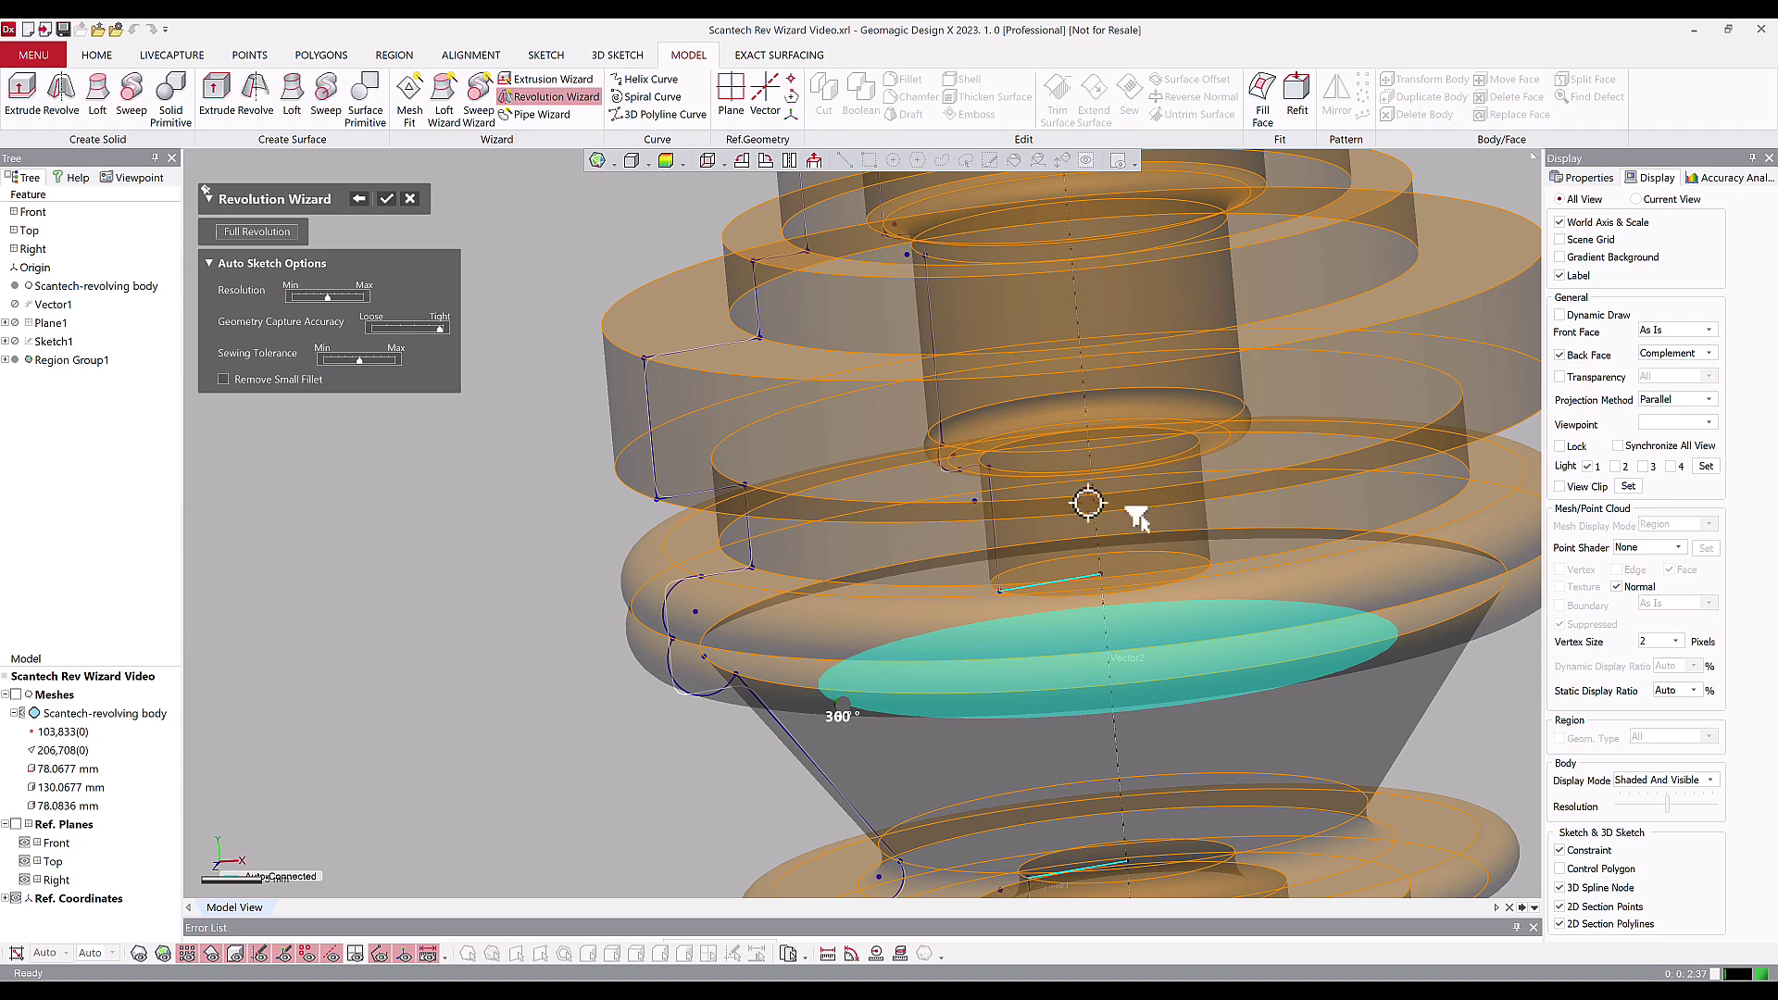
Step: Turn on the Deviation for Body color map and check how closely the revolved preview matches the scan
click(1730, 177)
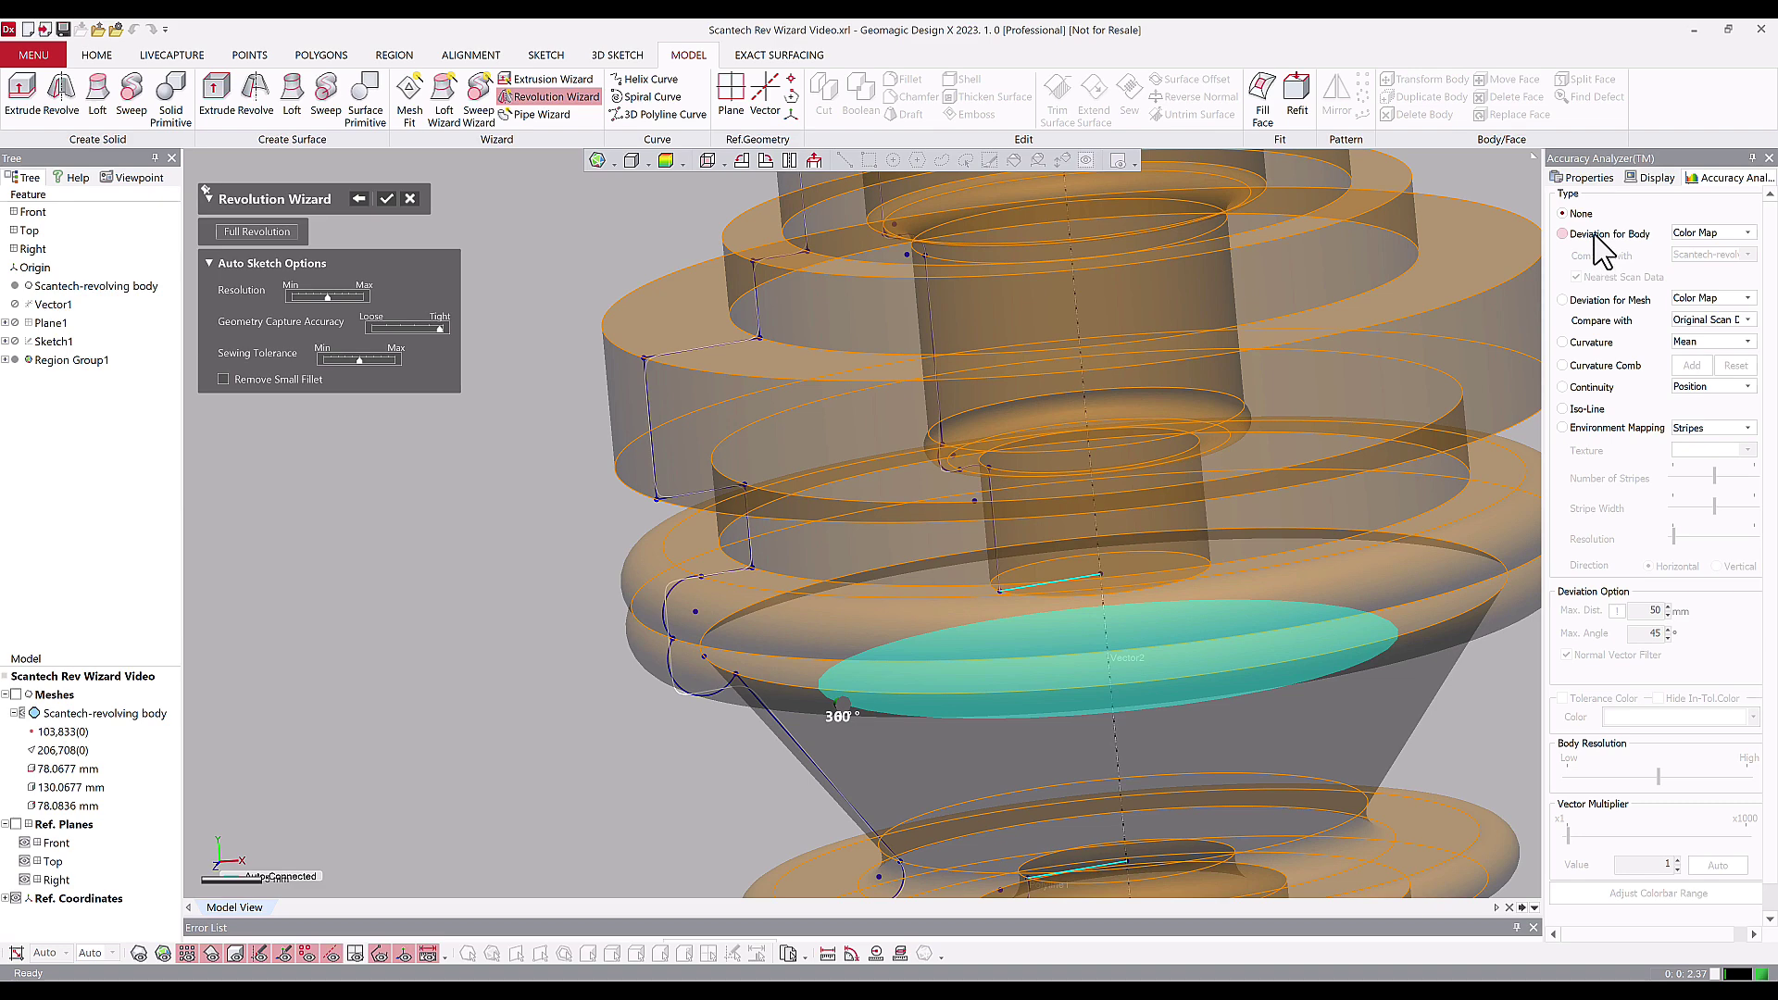
click(1594, 235)
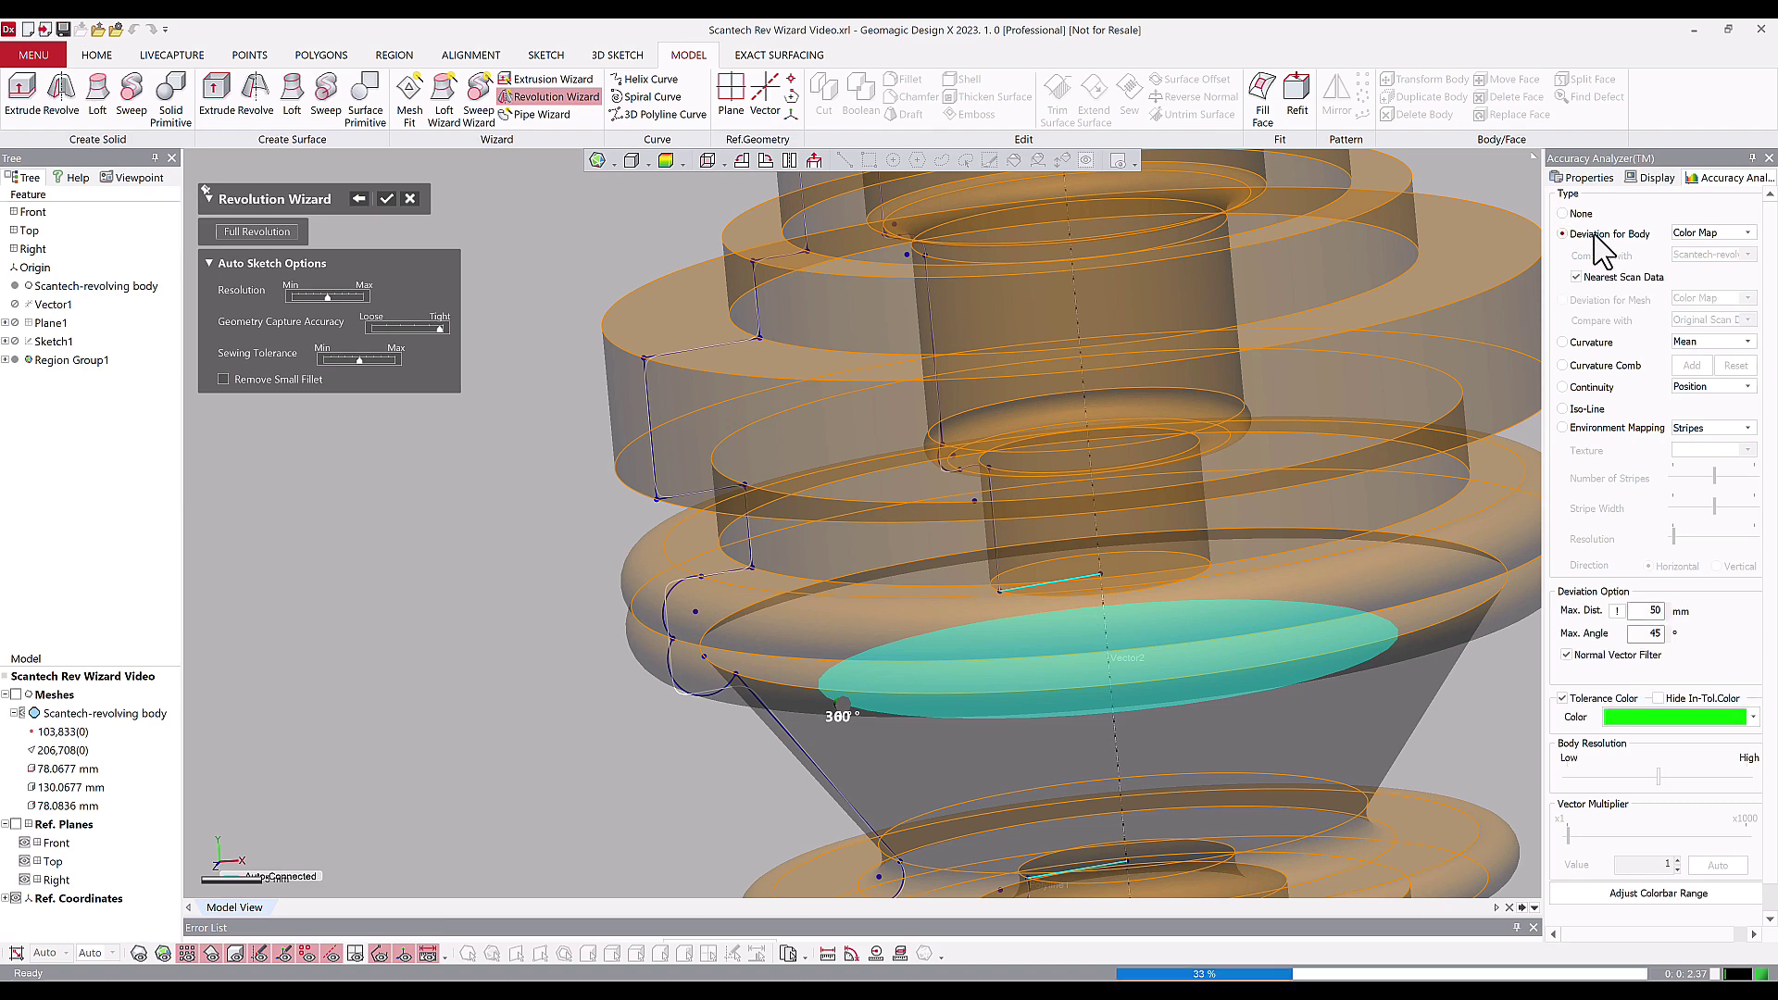
middle_drag(1245, 368, 1151, 500)
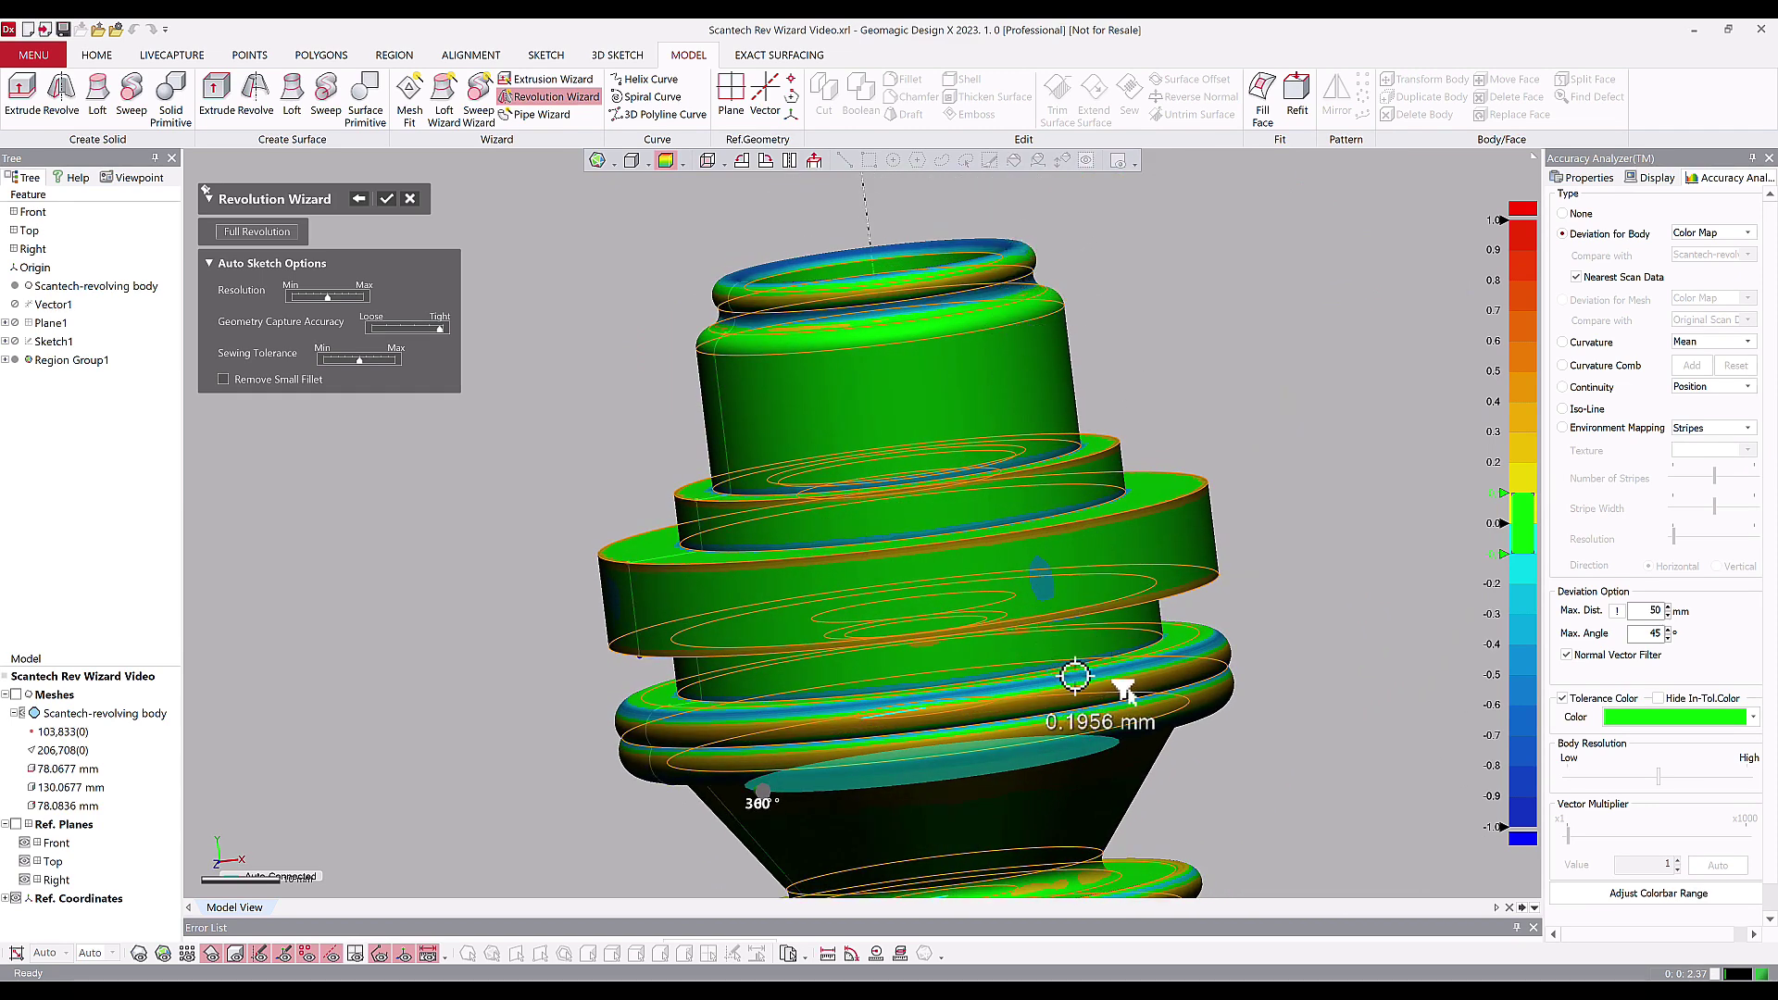
middle_drag(1055, 584, 957, 337)
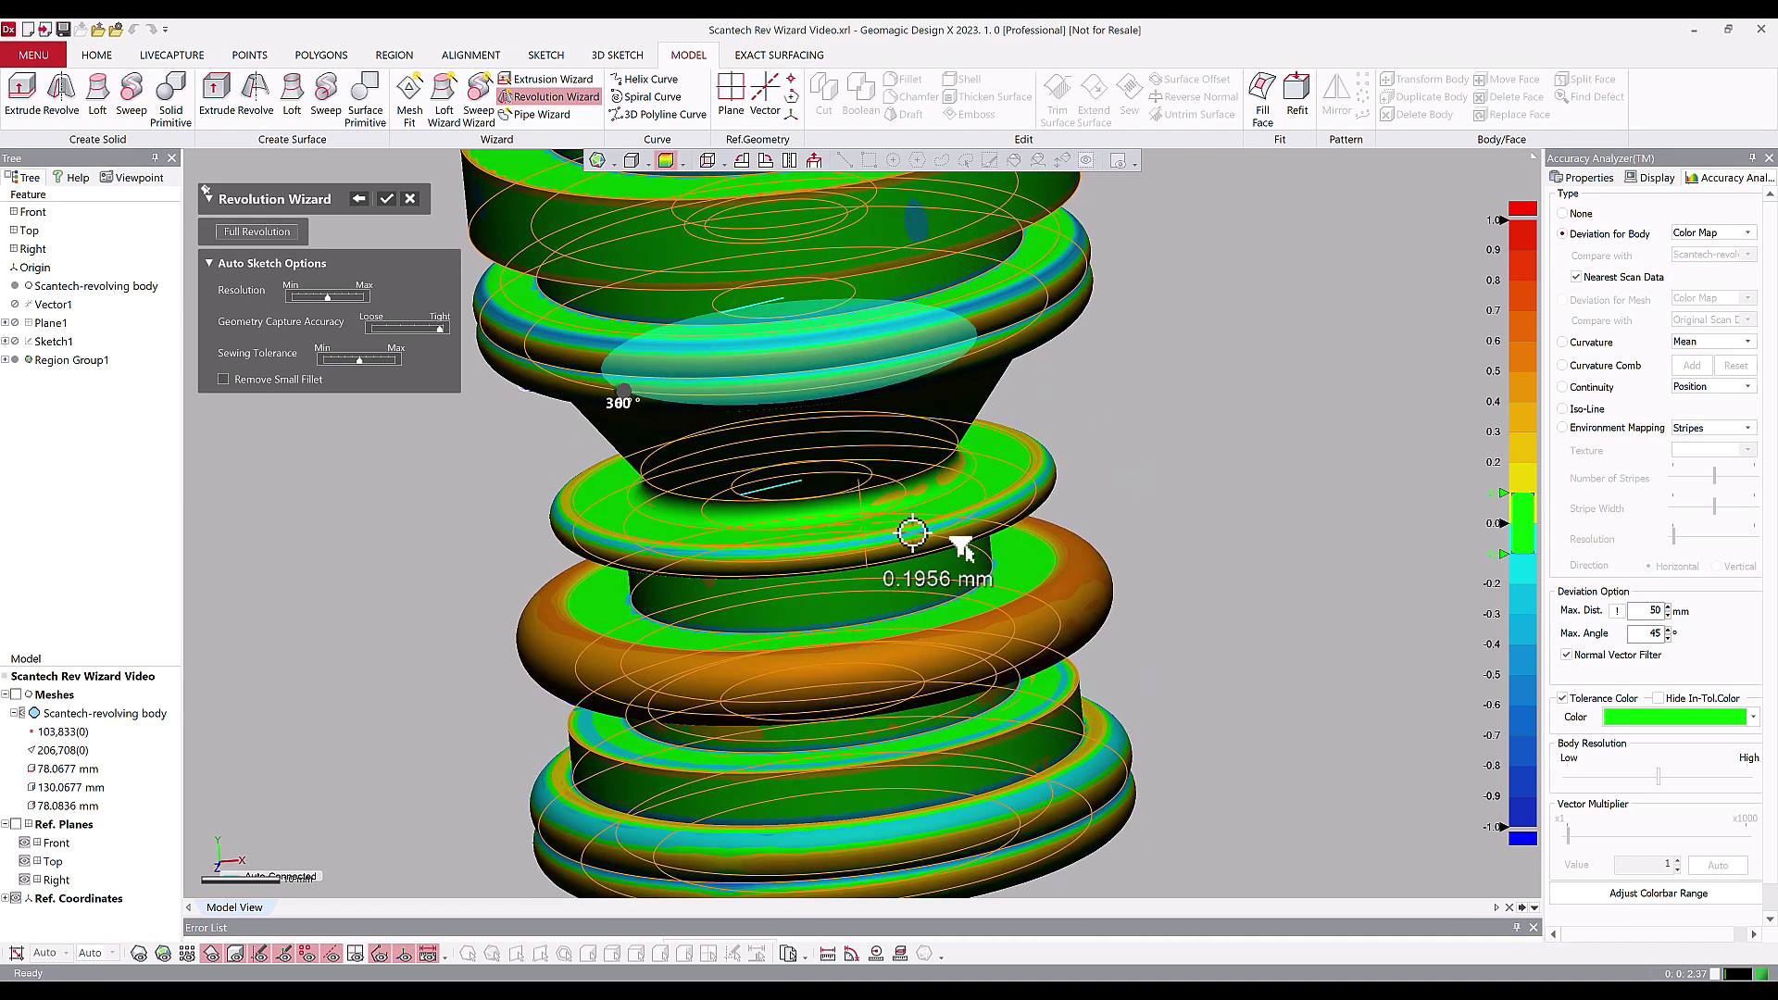
middle_drag(786, 685, 833, 614)
right_drag(834, 614, 773, 662)
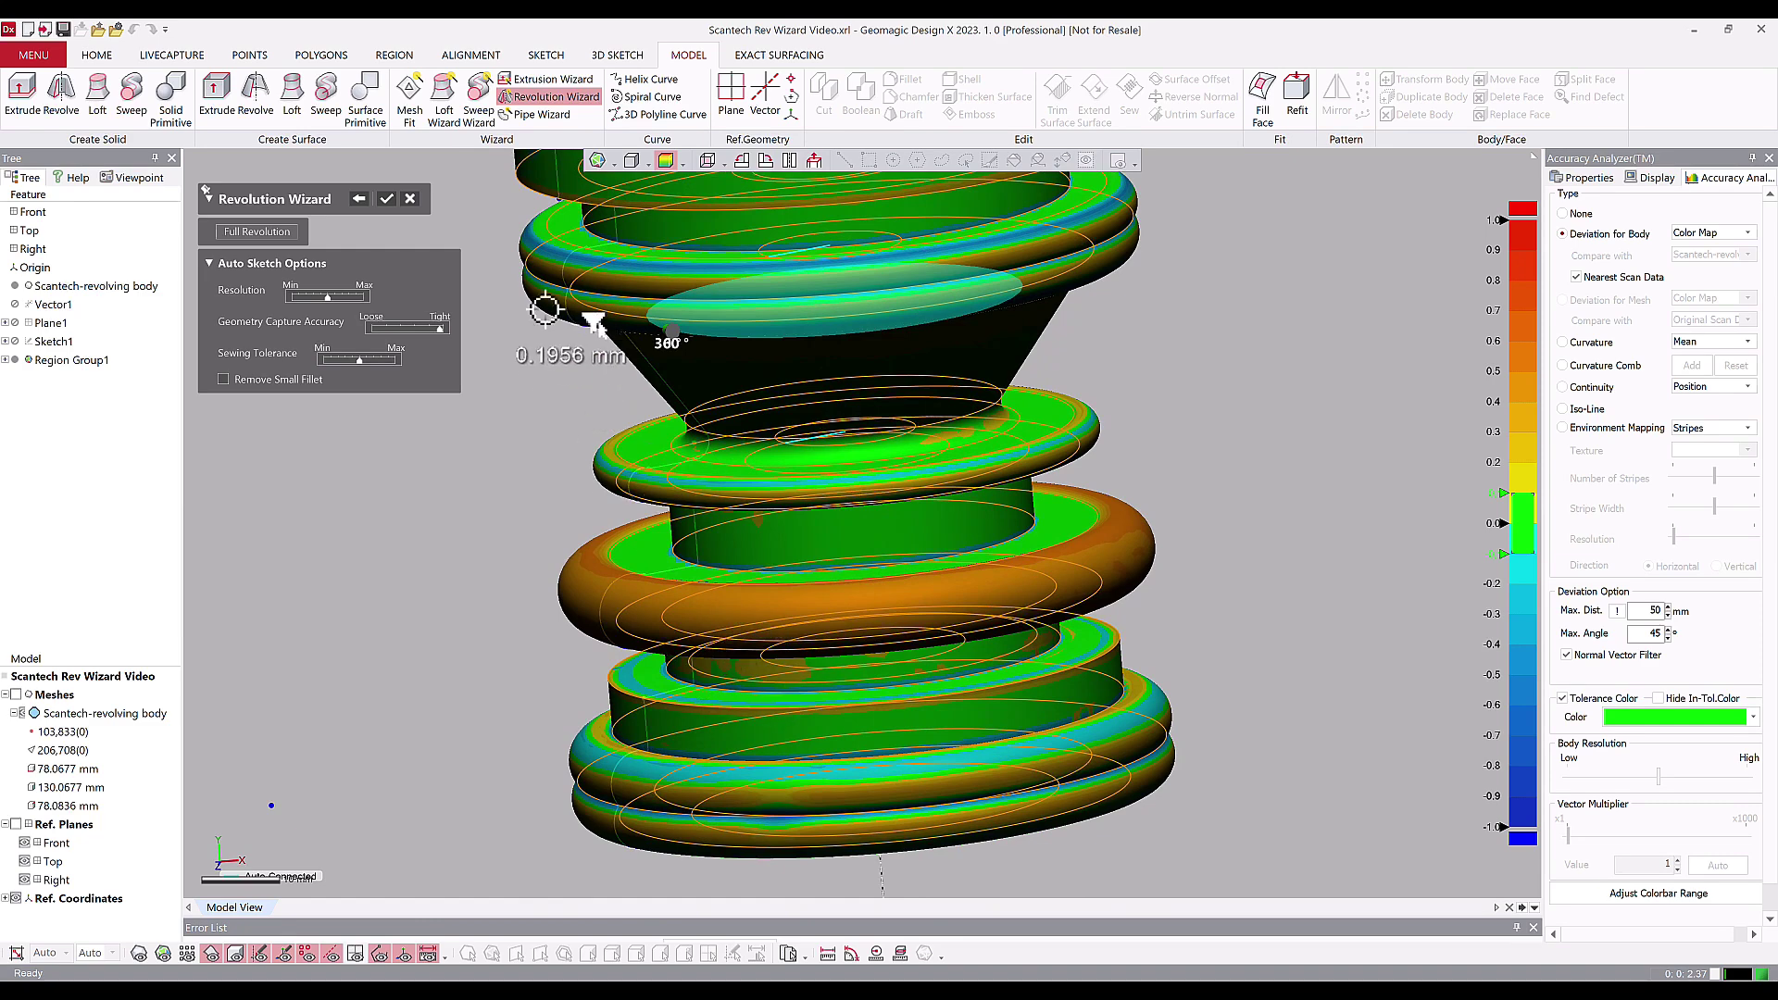
Step: Cancel the revolution preview, with the meshes shown again, and undo the automatic region segmentation
click(410, 199)
click(858, 528)
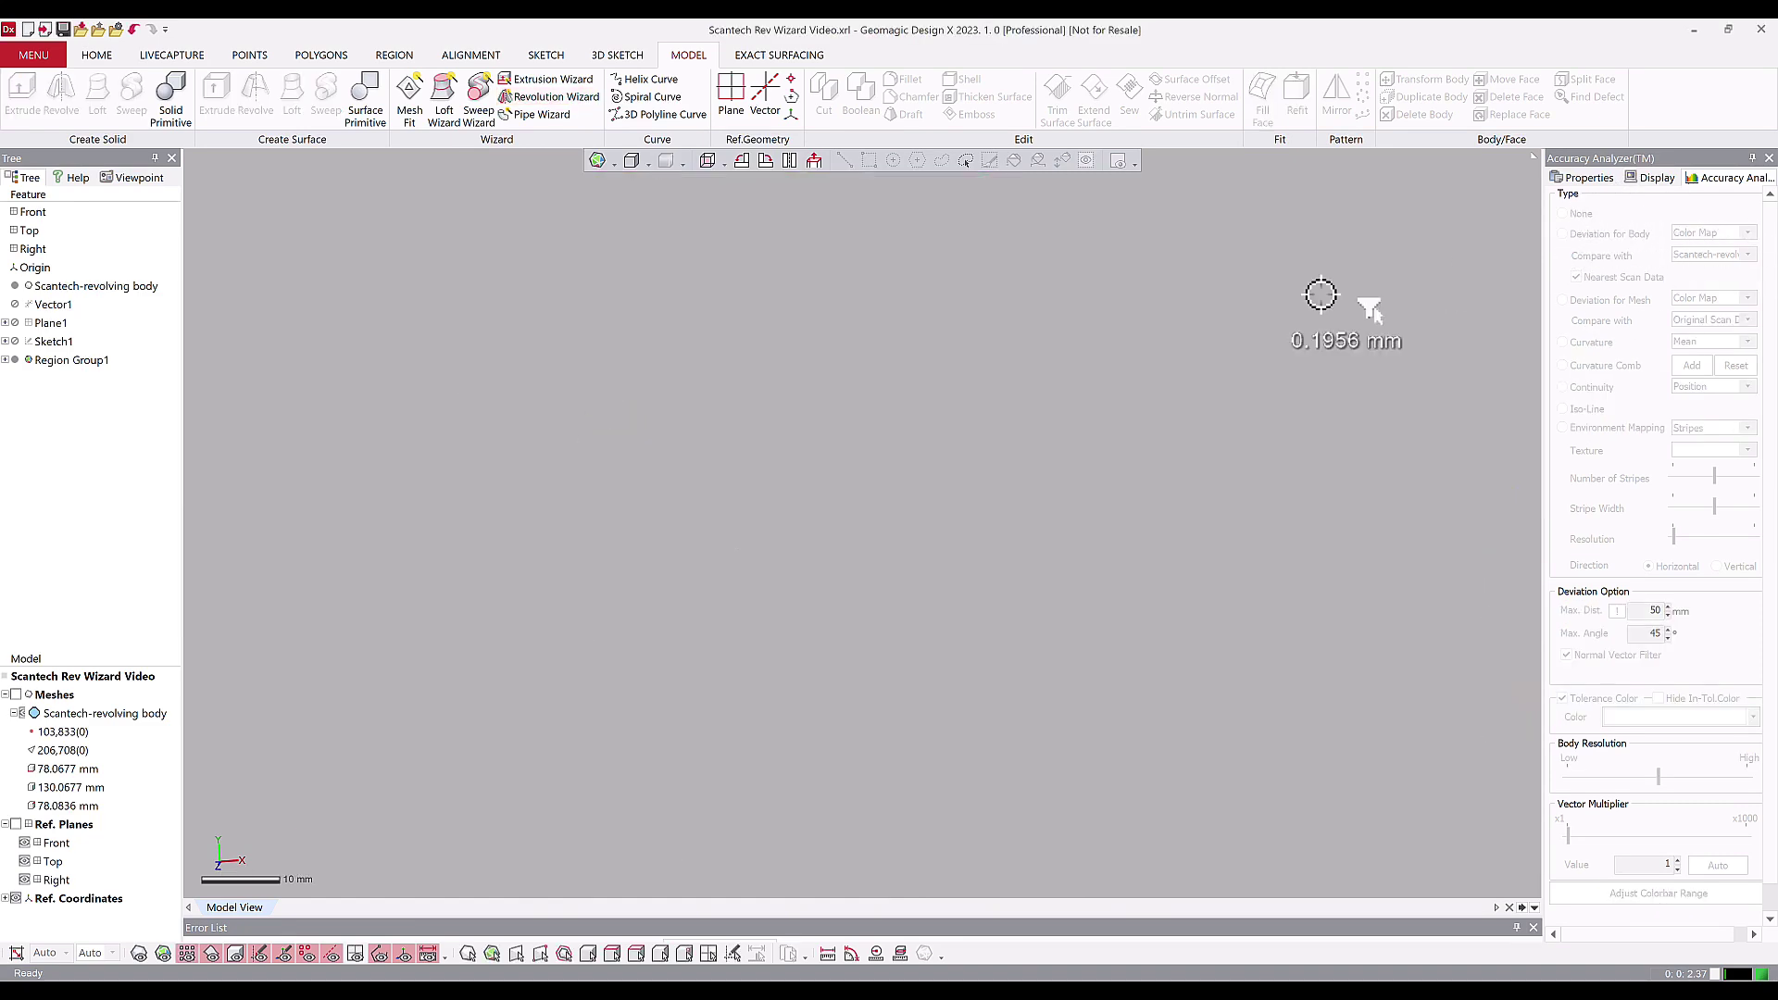
click(16, 694)
scroll(894, 491, down, 6)
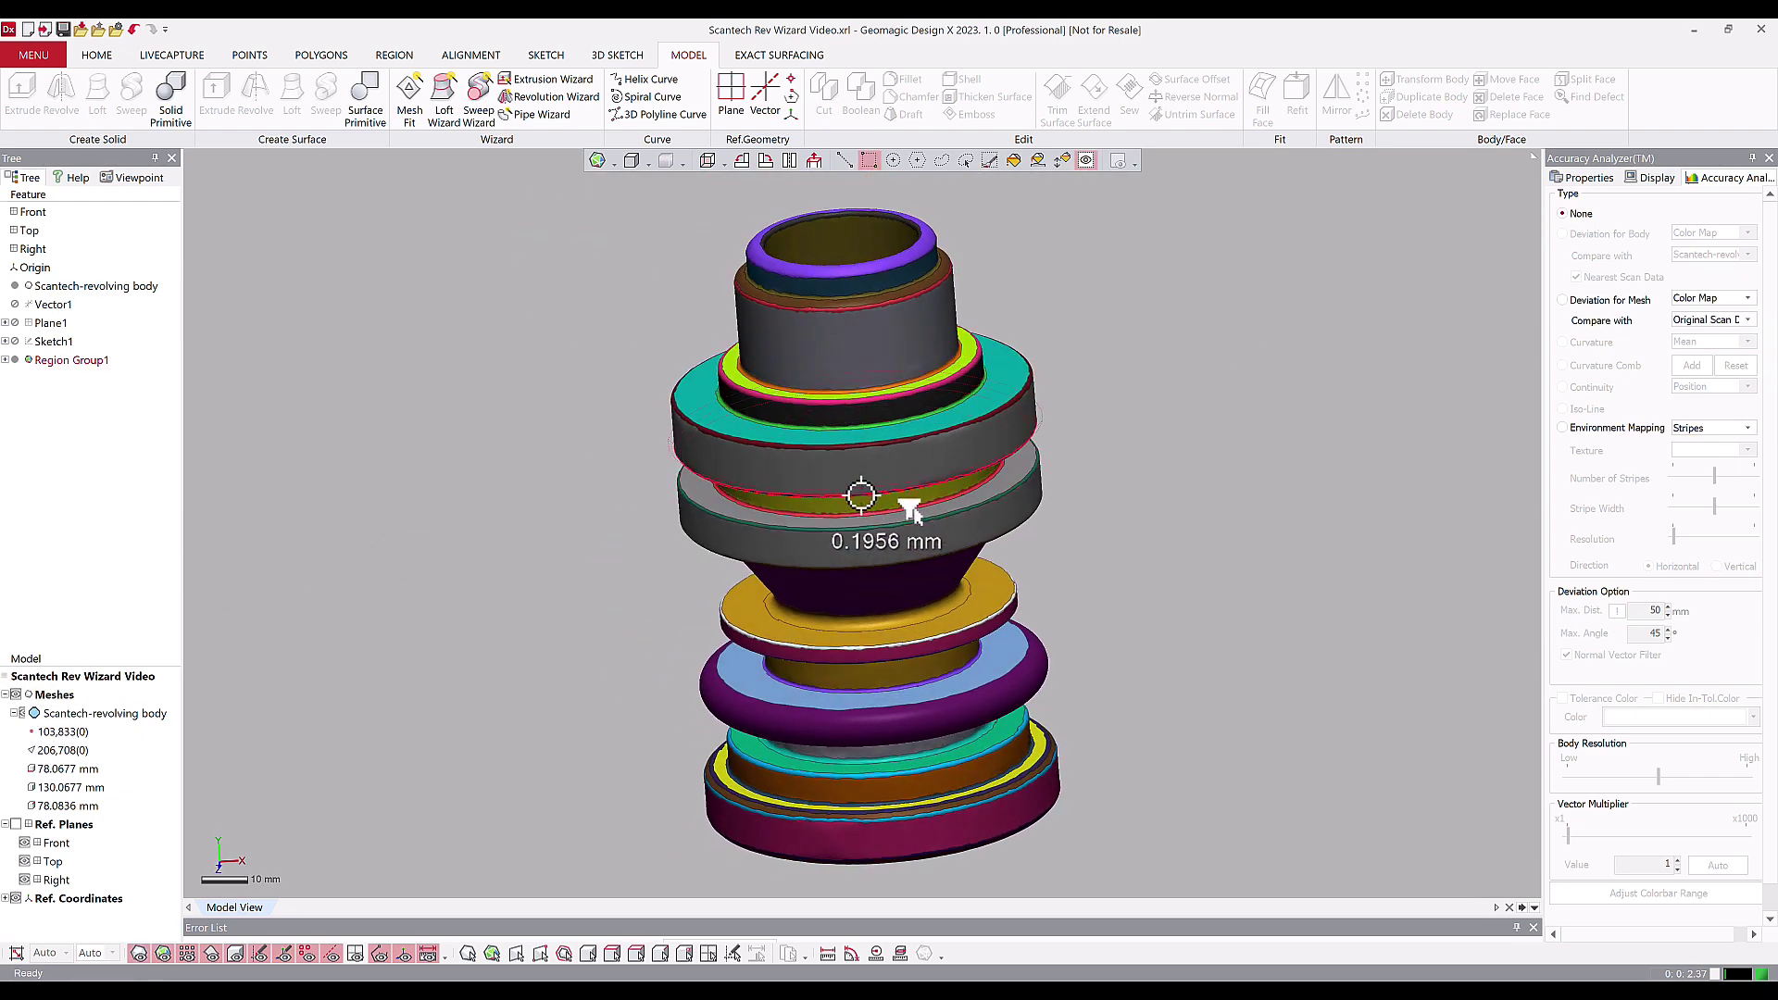
key(ctrl+z)
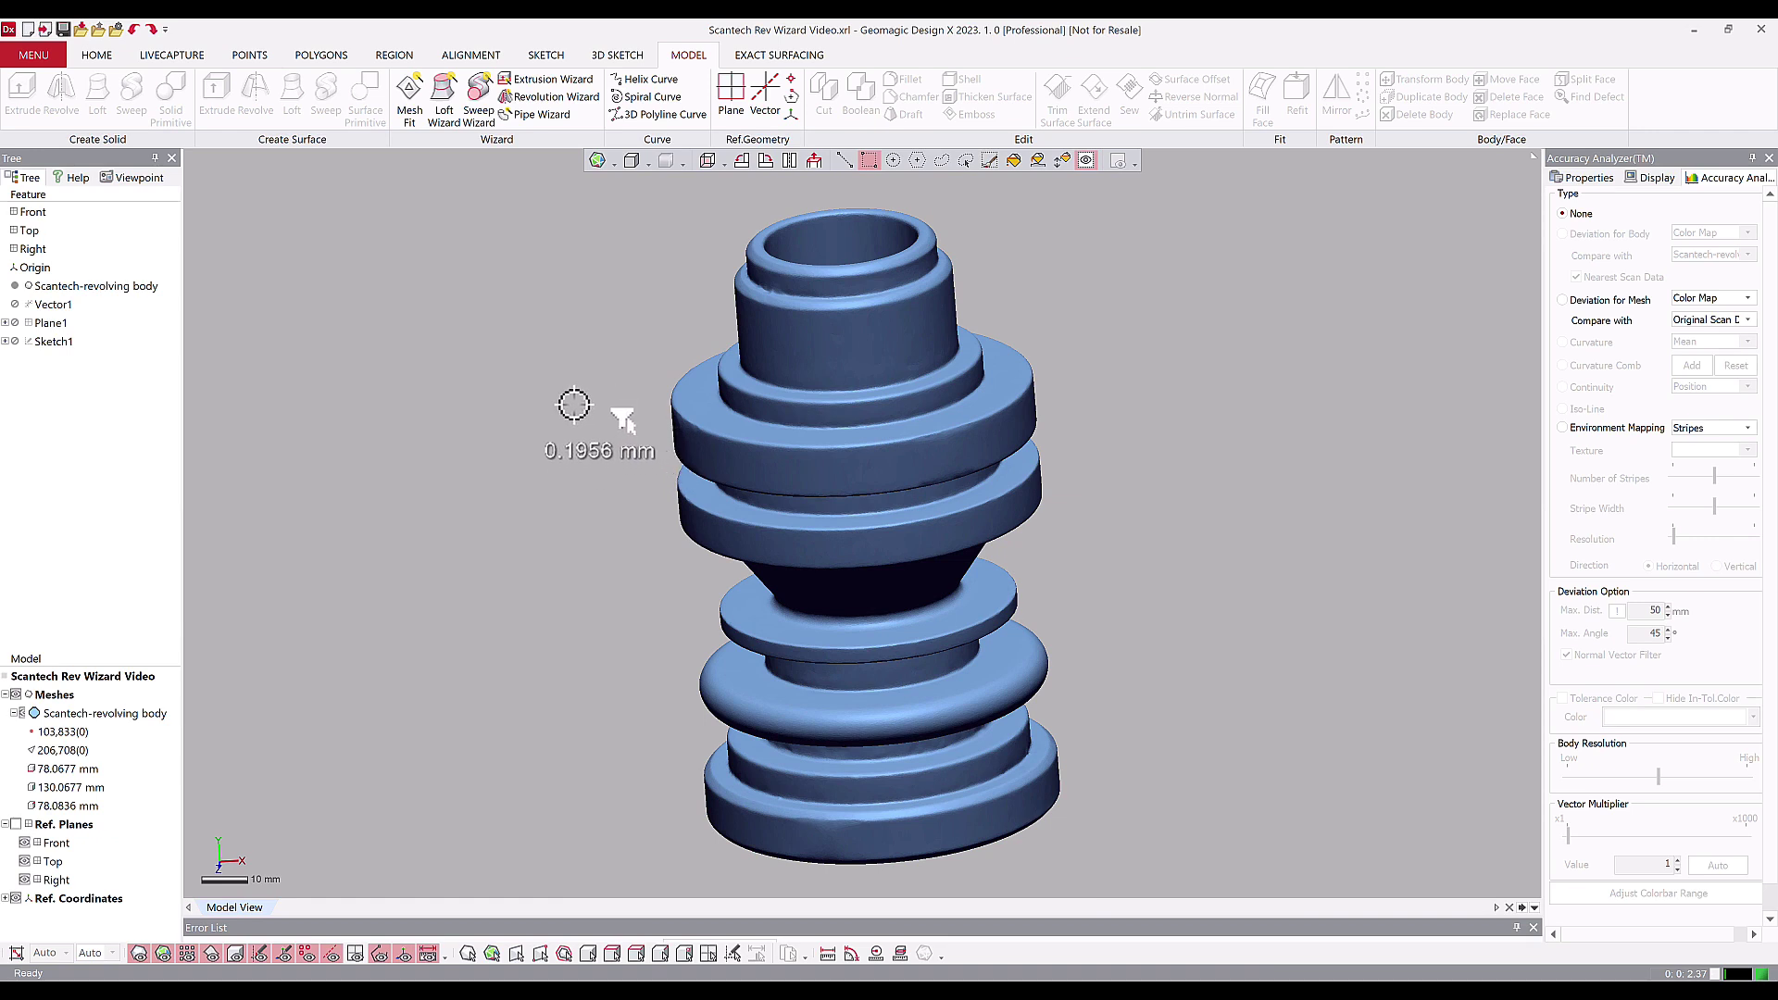
Step: Duplicate the Scantech-revolving body mesh and hide the original
right_drag(765, 385, 765, 595)
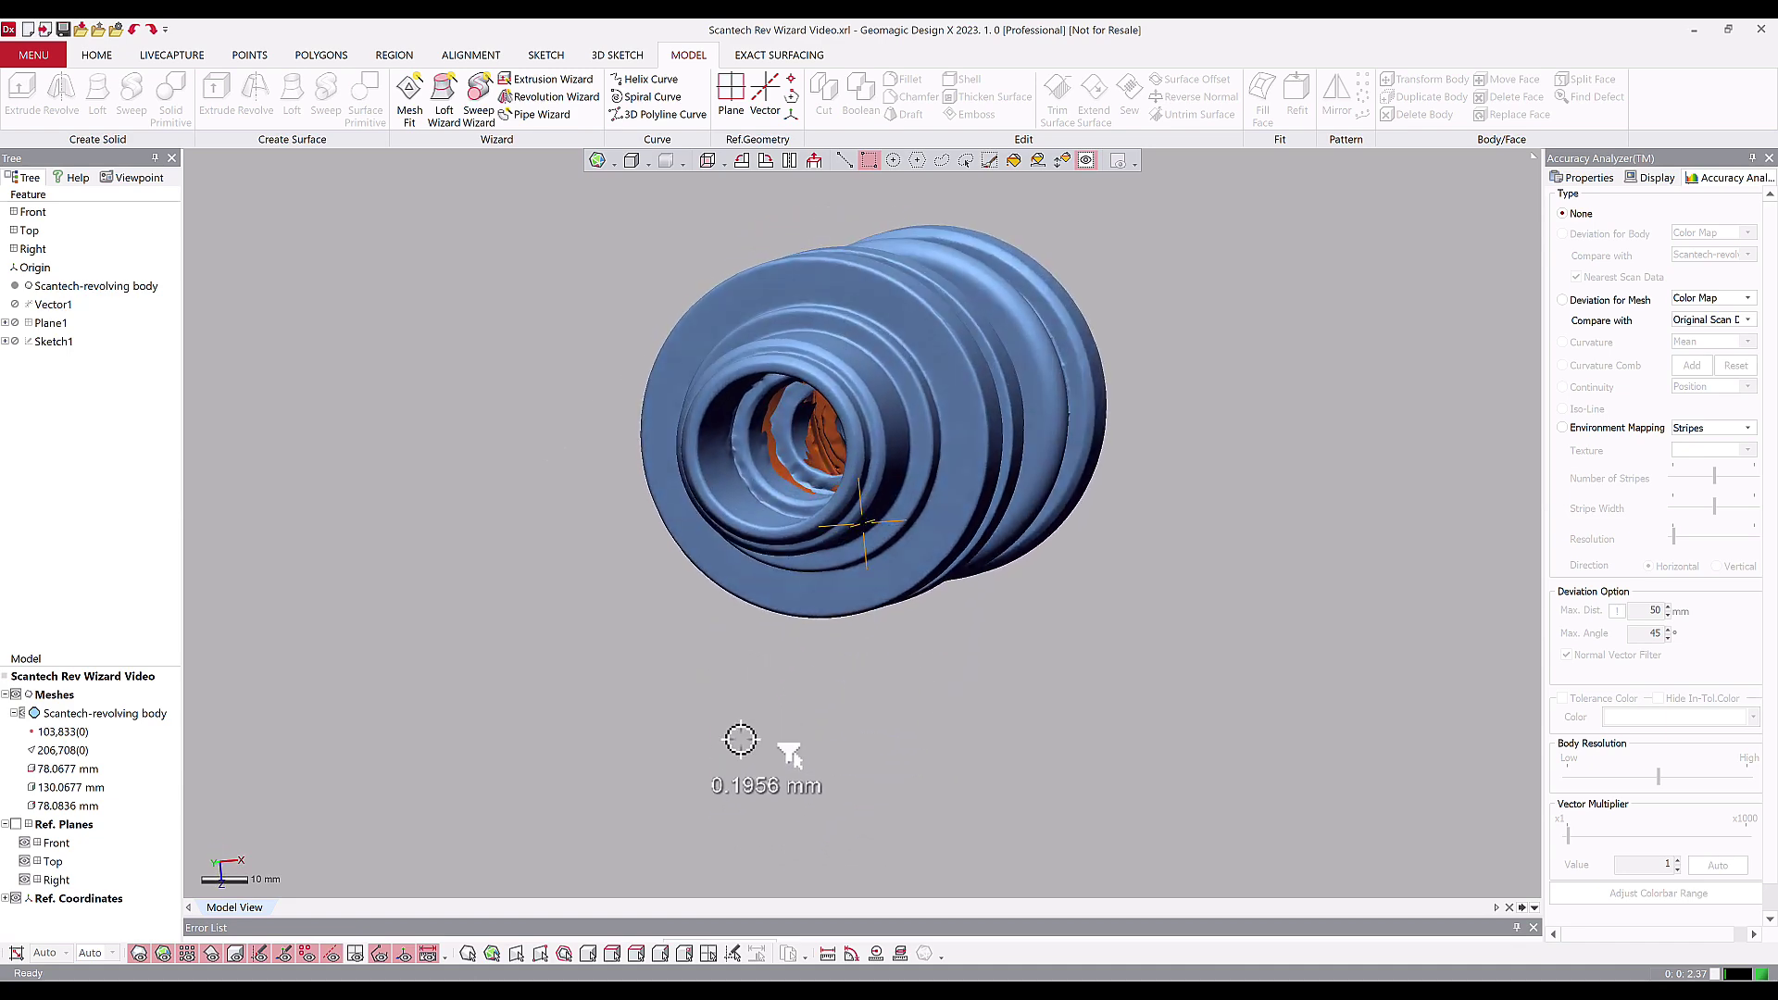
scroll(899, 584, up, 5)
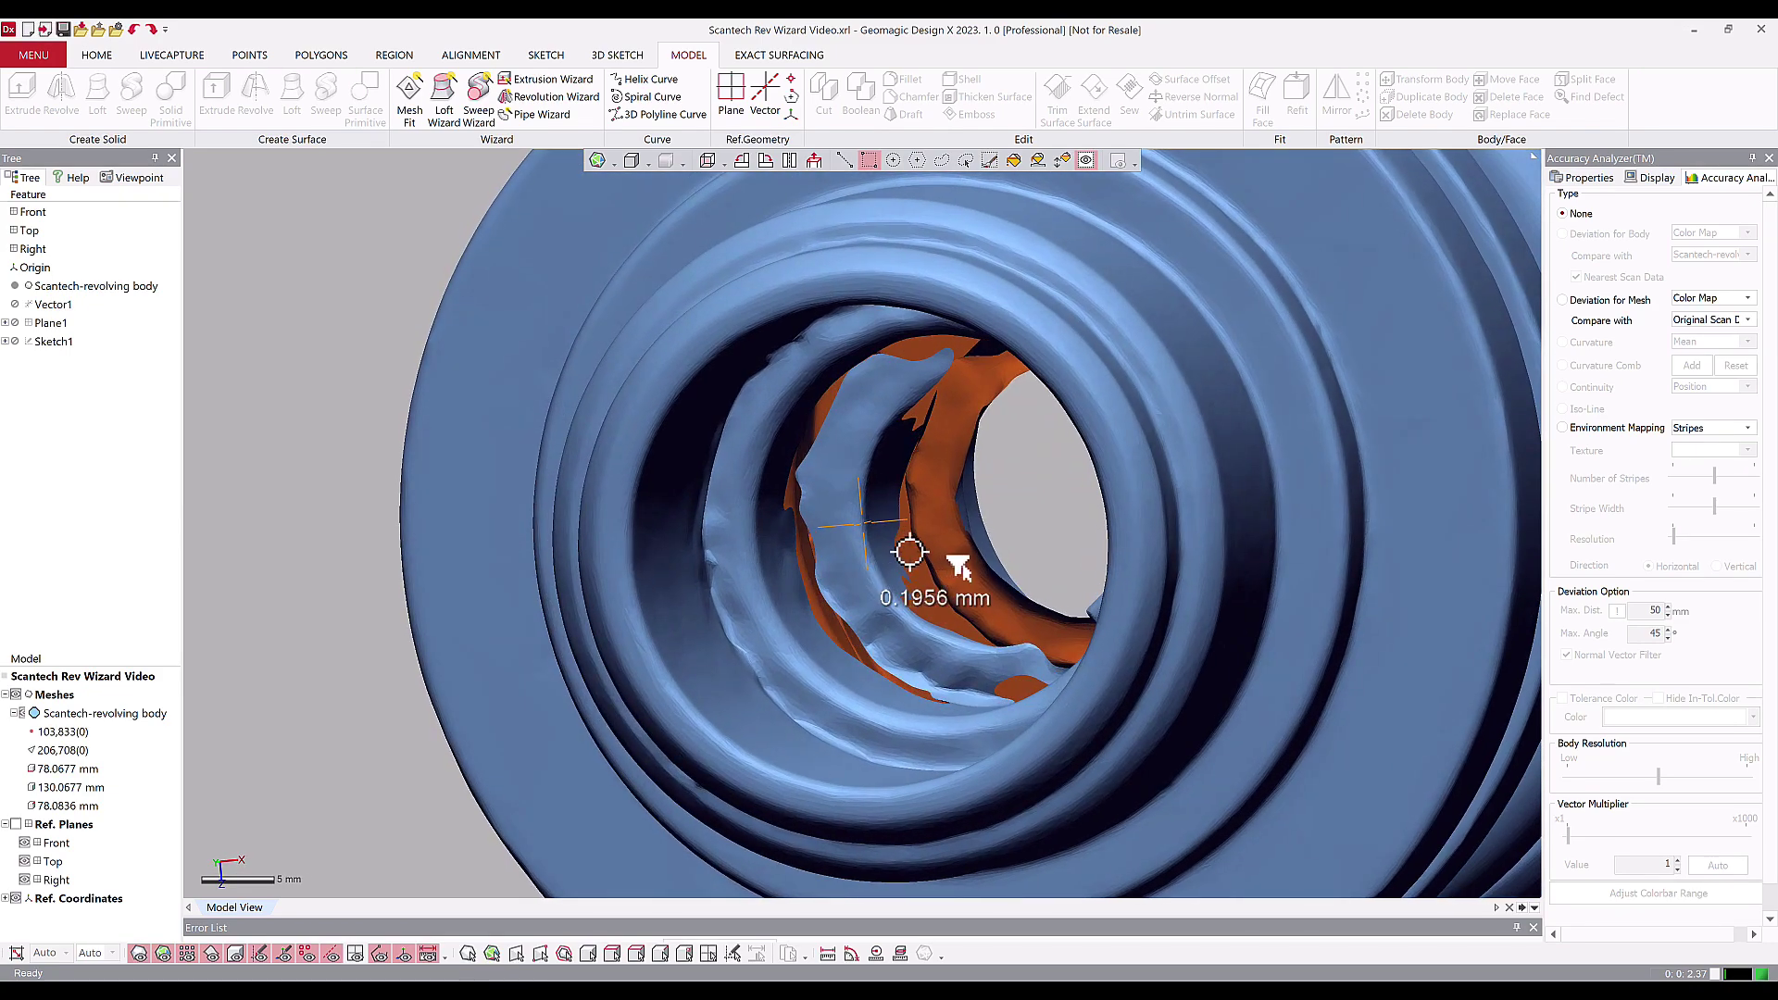
mouse_move(937, 566)
right_down()
mouse_move(949, 613)
mouse_move(981, 570)
mouse_move(910, 553)
mouse_move(900, 613)
mouse_move(964, 579)
mouse_move(925, 564)
mouse_move(1040, 598)
mouse_move(1262, 578)
mouse_move(1133, 463)
right_up()
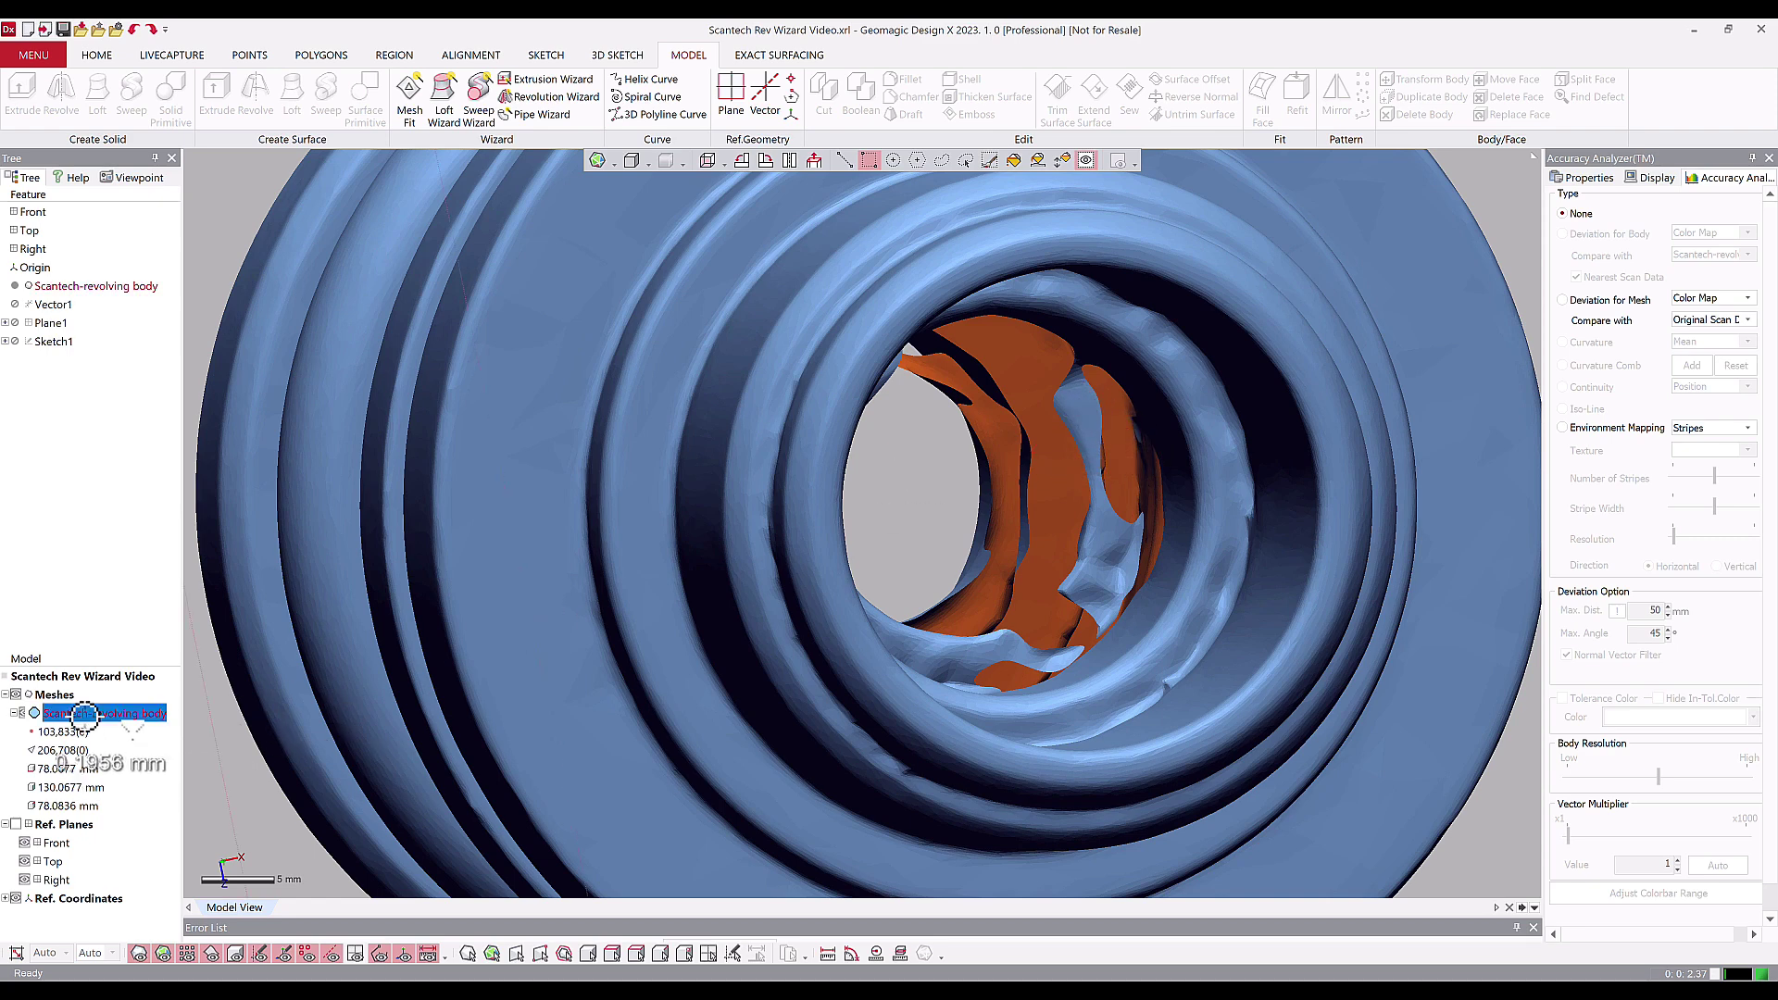
key(ctrl+c)
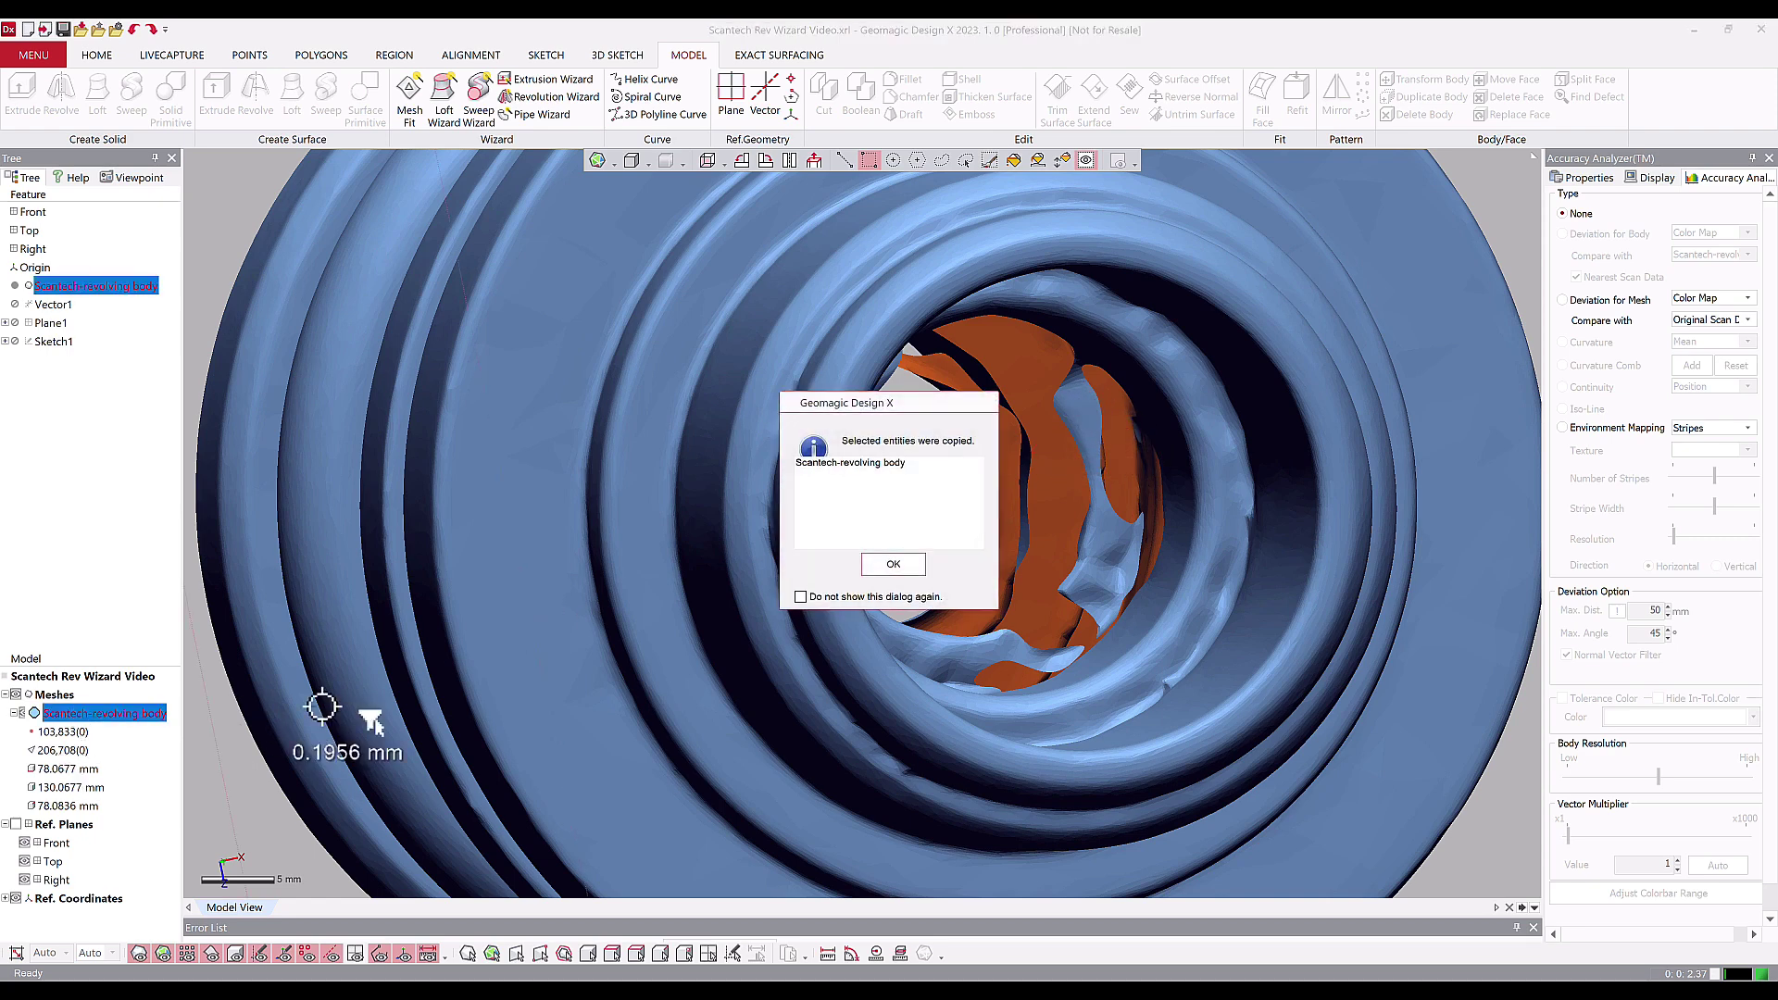
click(899, 563)
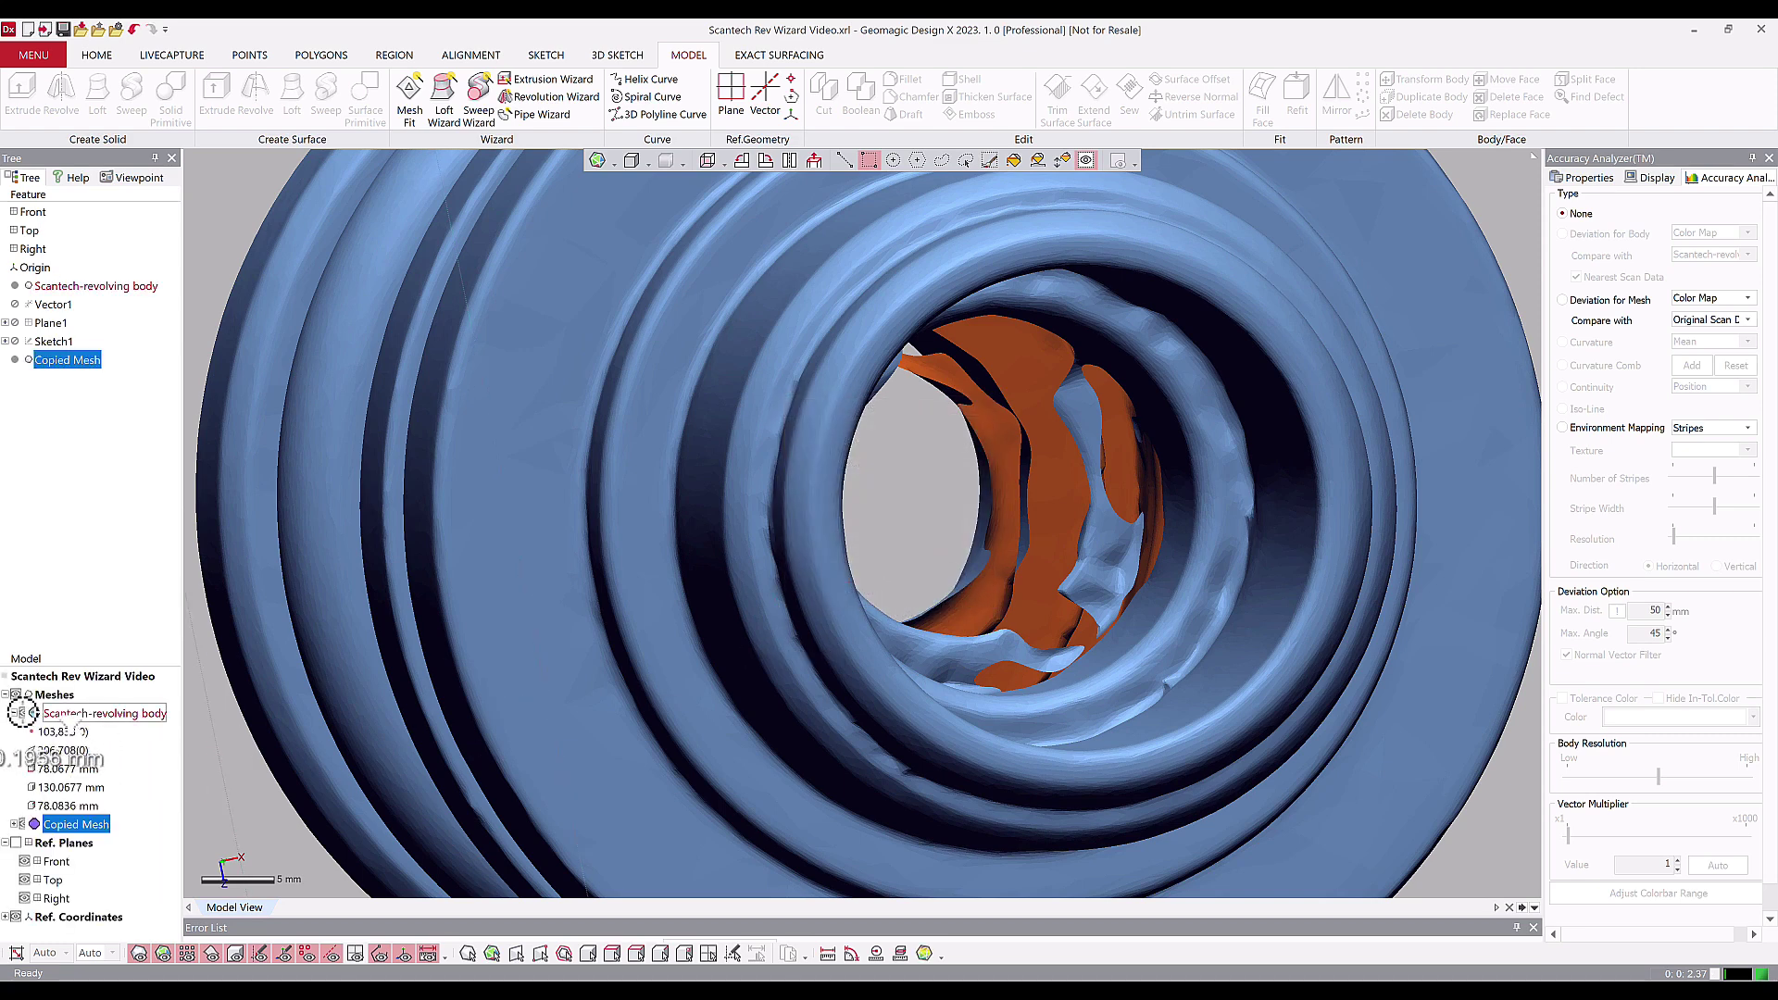
click(22, 713)
Step: Paint-select a narrow ring of poly-faces around the inner bore wall of the copied mesh
right_drag(1104, 431, 780, 423)
click(989, 160)
scroll(842, 464, up, 3)
mouse_move(733, 307)
mouse_down()
mouse_move(707, 371)
mouse_move(707, 496)
mouse_up()
right_drag(768, 569, 798, 637)
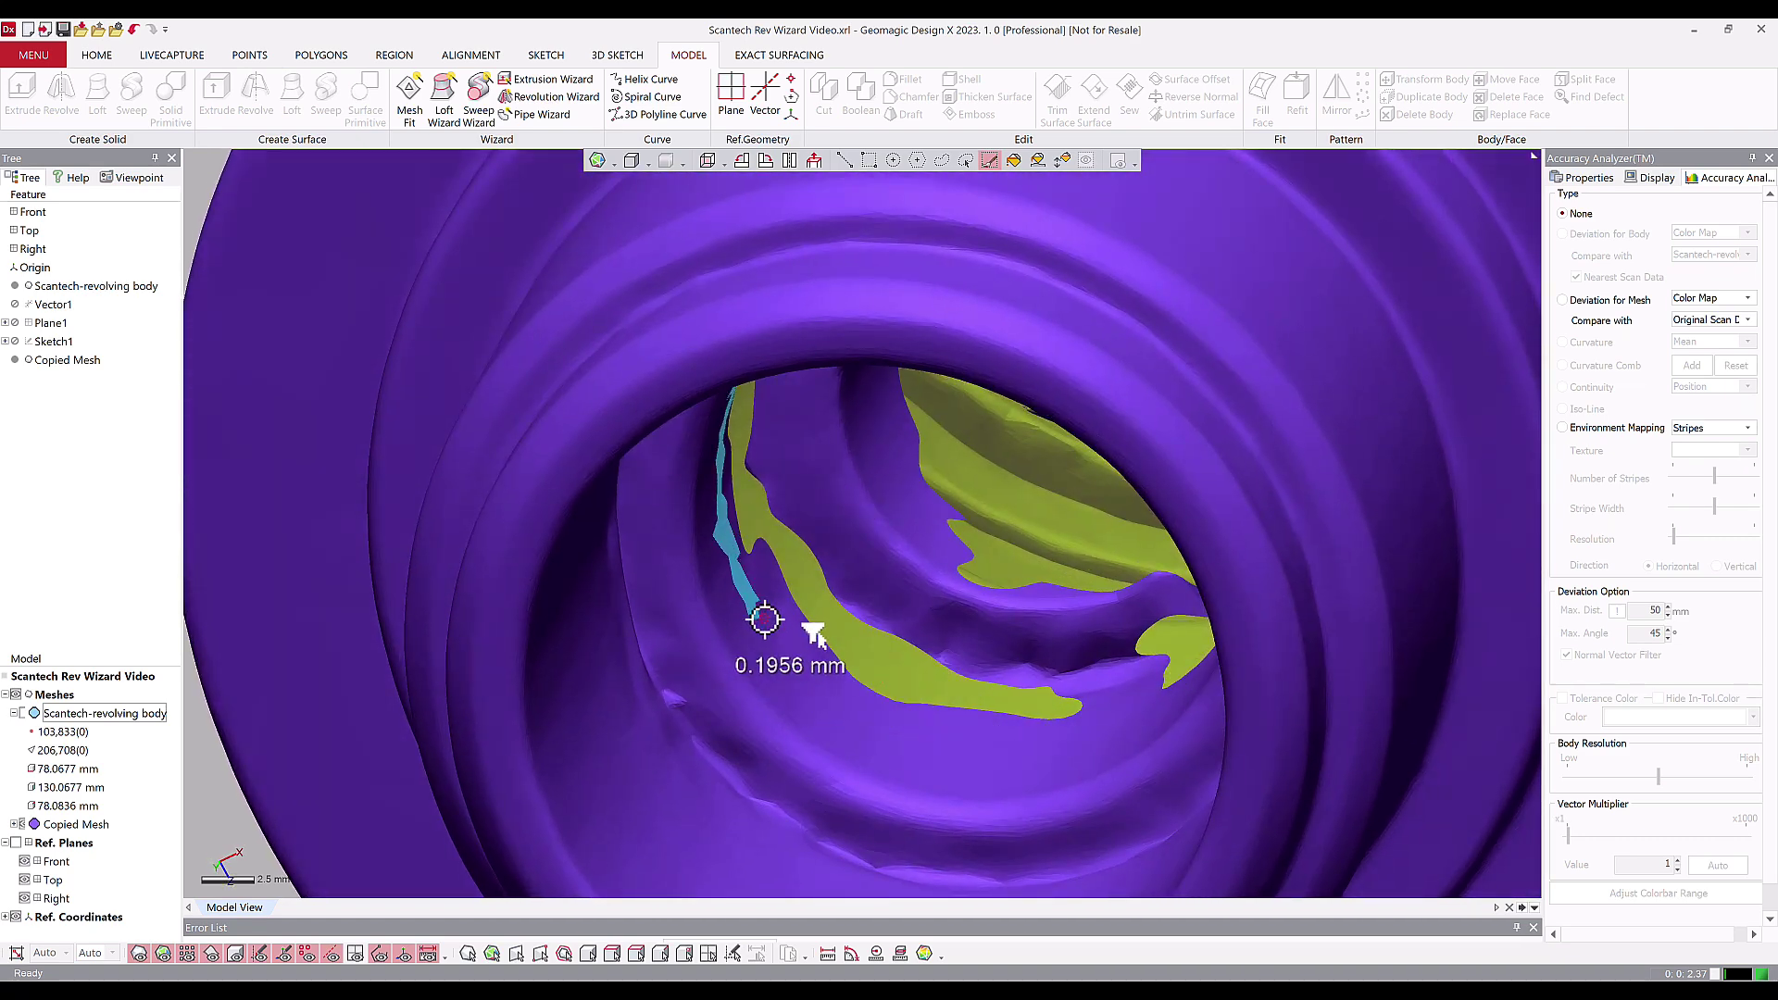
mouse_move(759, 615)
mouse_down()
mouse_move(891, 714)
mouse_move(991, 733)
mouse_move(1158, 707)
mouse_up()
mouse_move(1159, 707)
right_down()
mouse_move(1416, 595)
mouse_move(1233, 311)
right_up()
drag(1233, 310, 1207, 500)
mouse_move(1207, 500)
right_down()
mouse_move(1190, 572)
mouse_move(1165, 363)
mouse_move(1170, 618)
right_up()
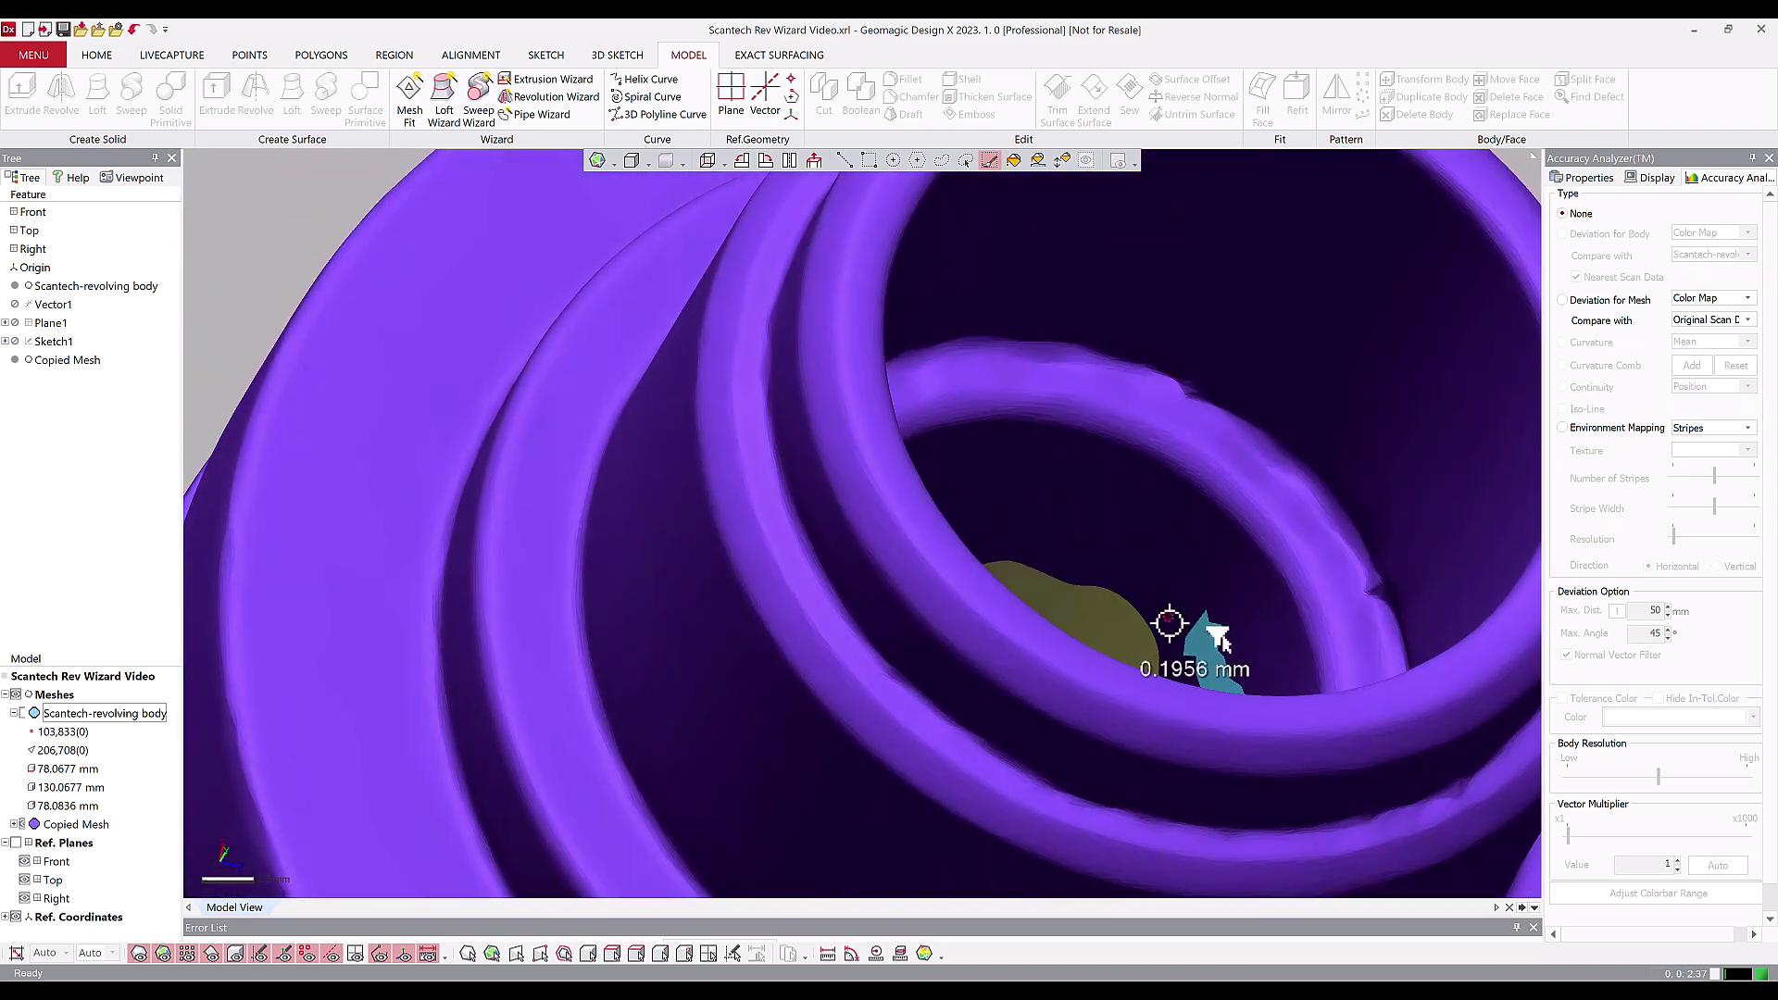
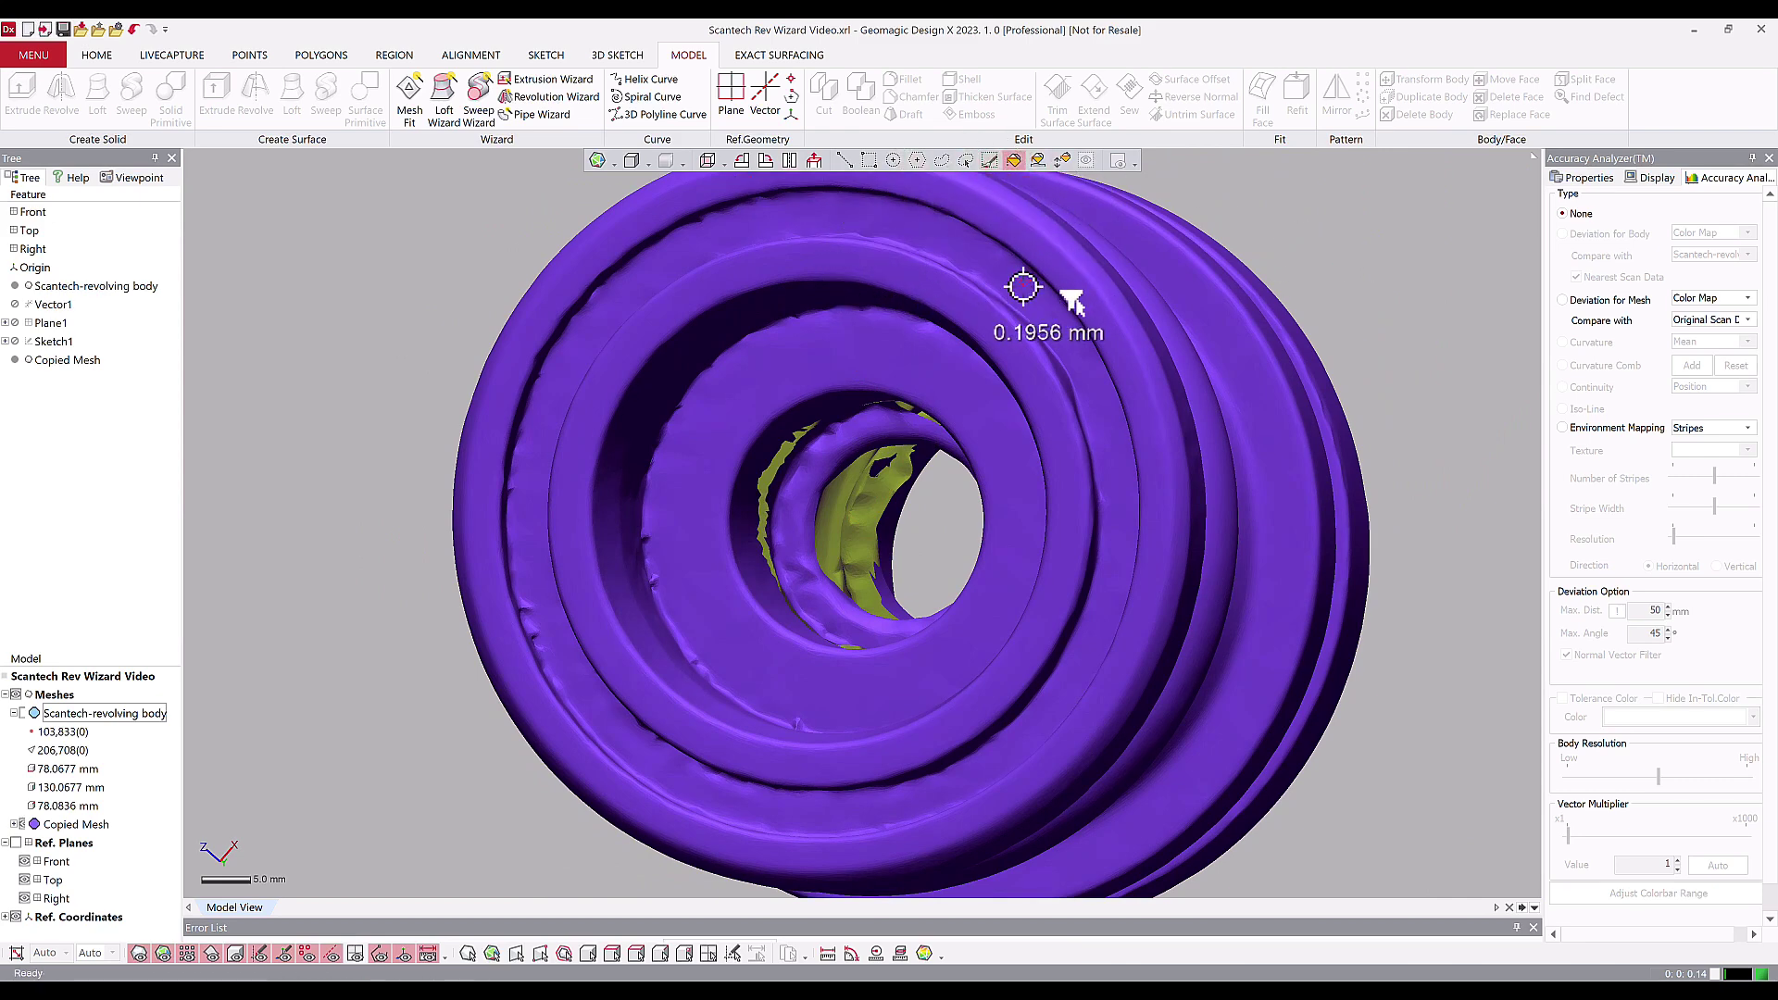
Step: Flood-select the outer body of the copied mesh, invert the selection and delete the detached inner poly-faces
click(1118, 298)
right_click(1118, 297)
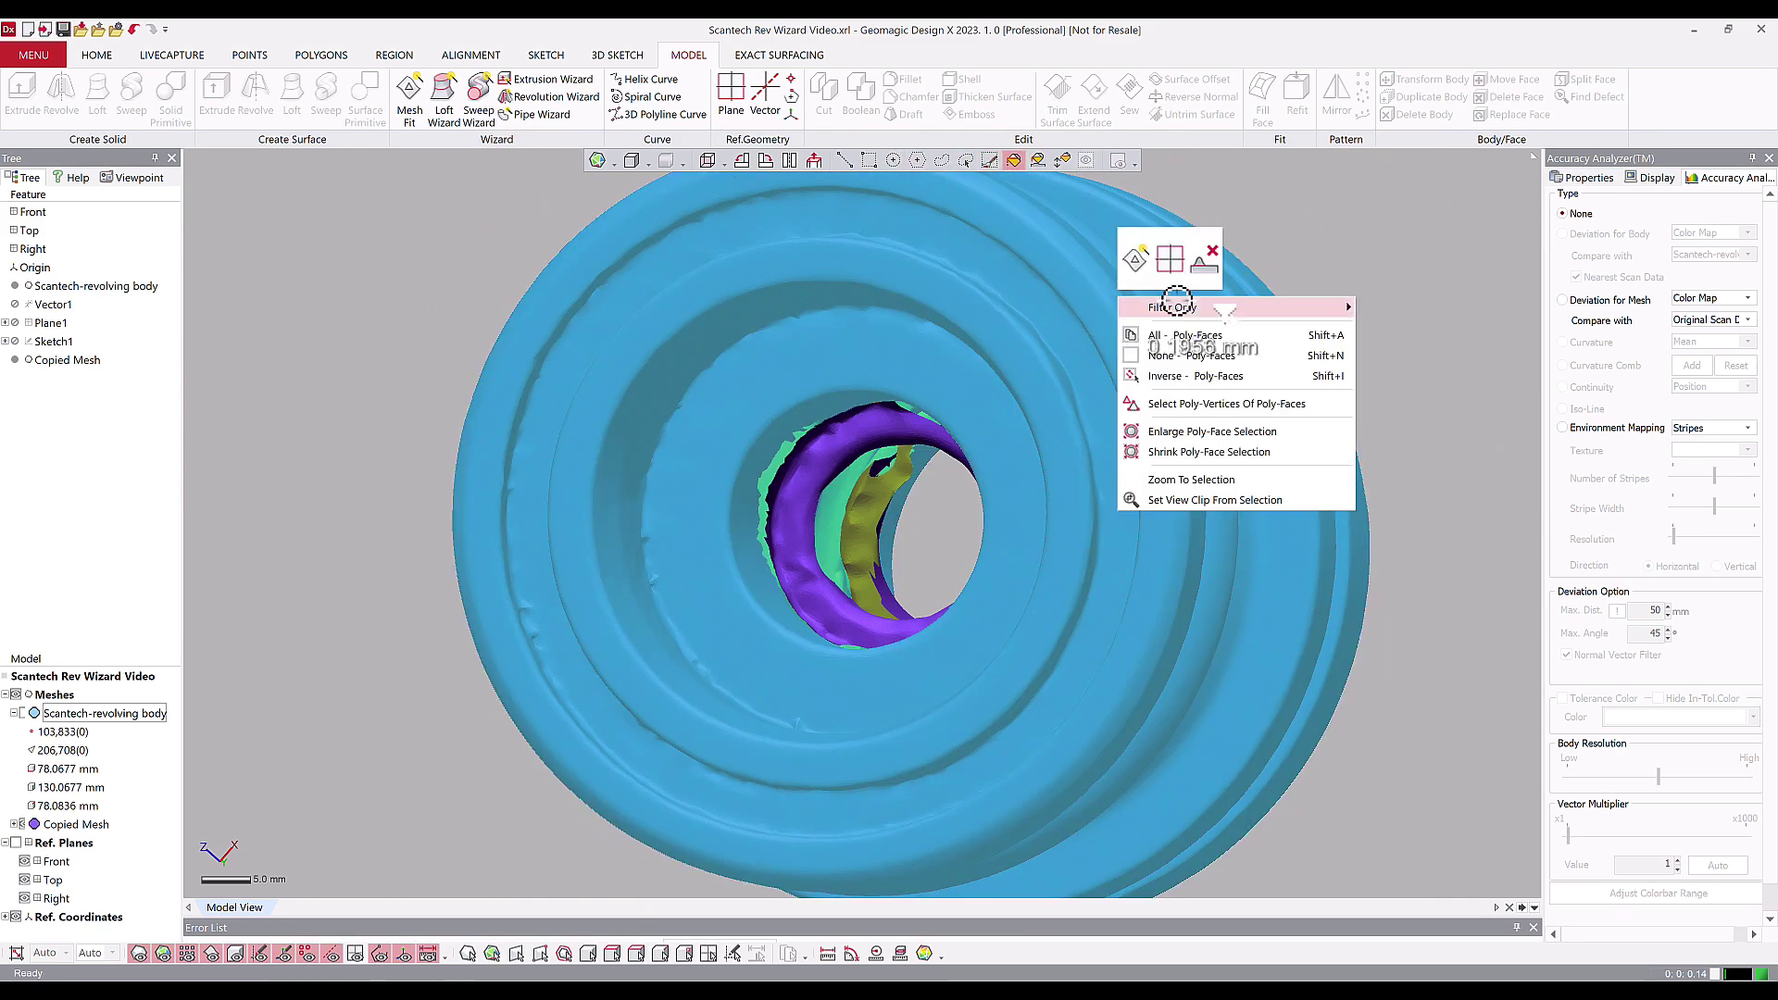
click(1209, 377)
key(Delete)
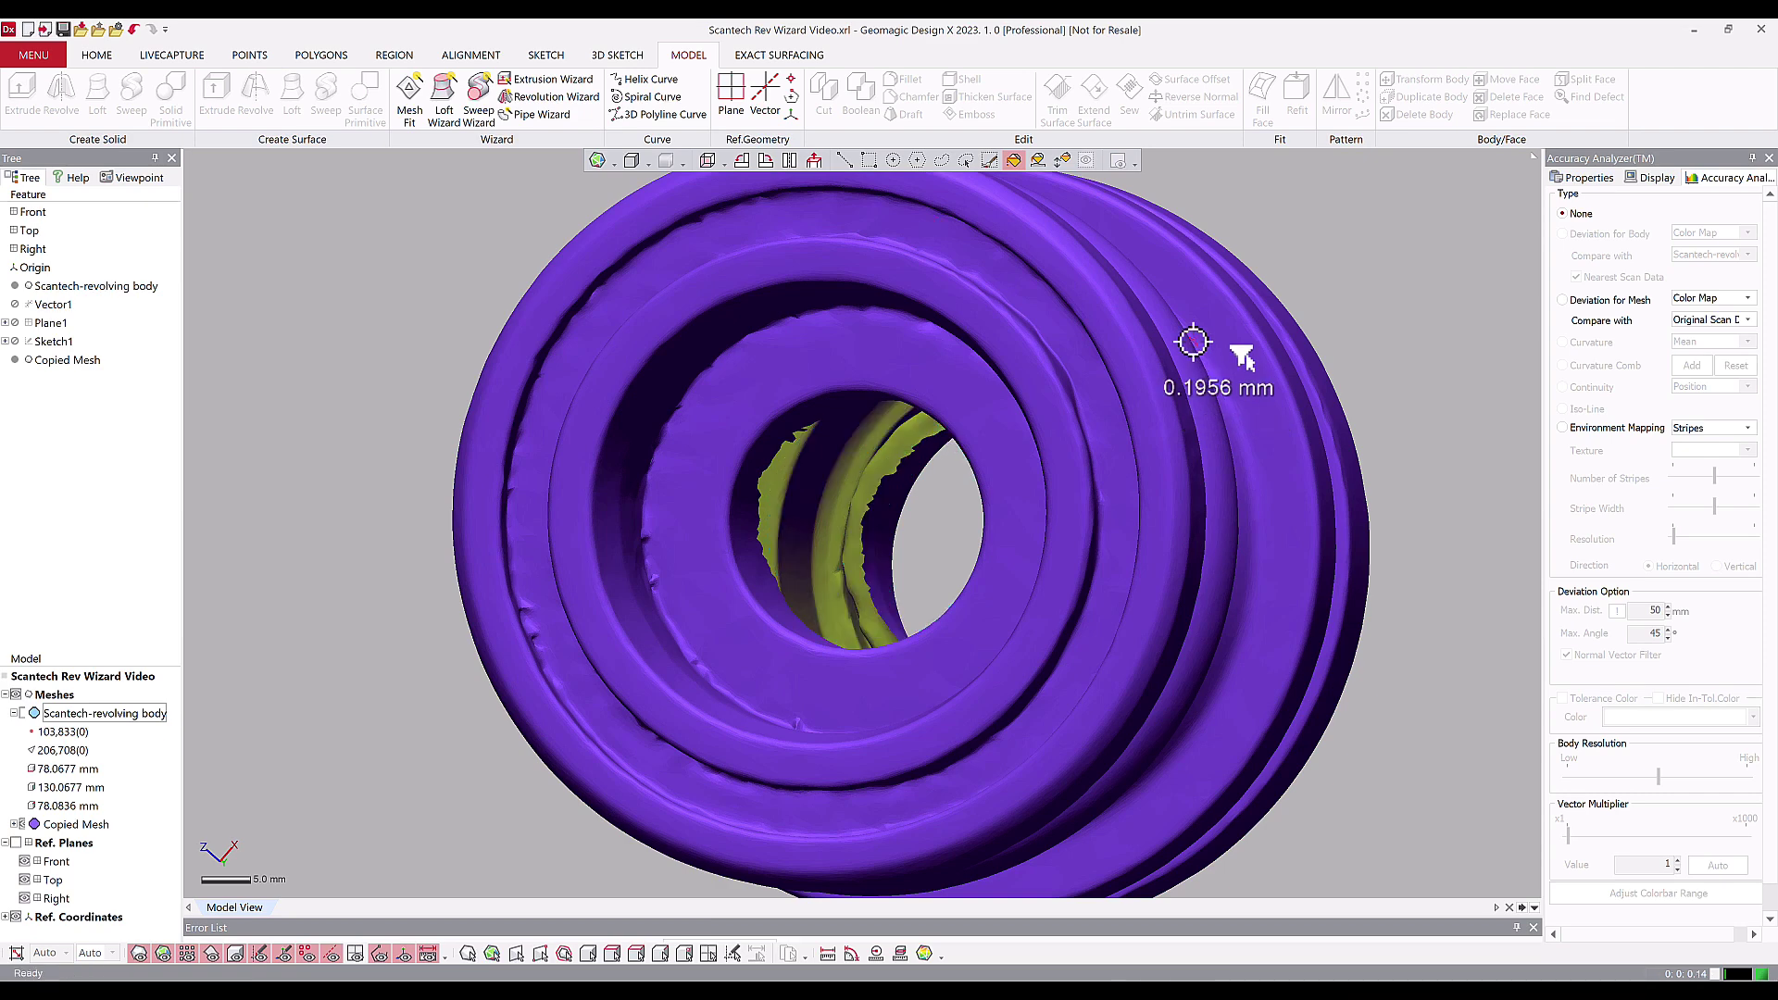
scroll(926, 519, down, 3)
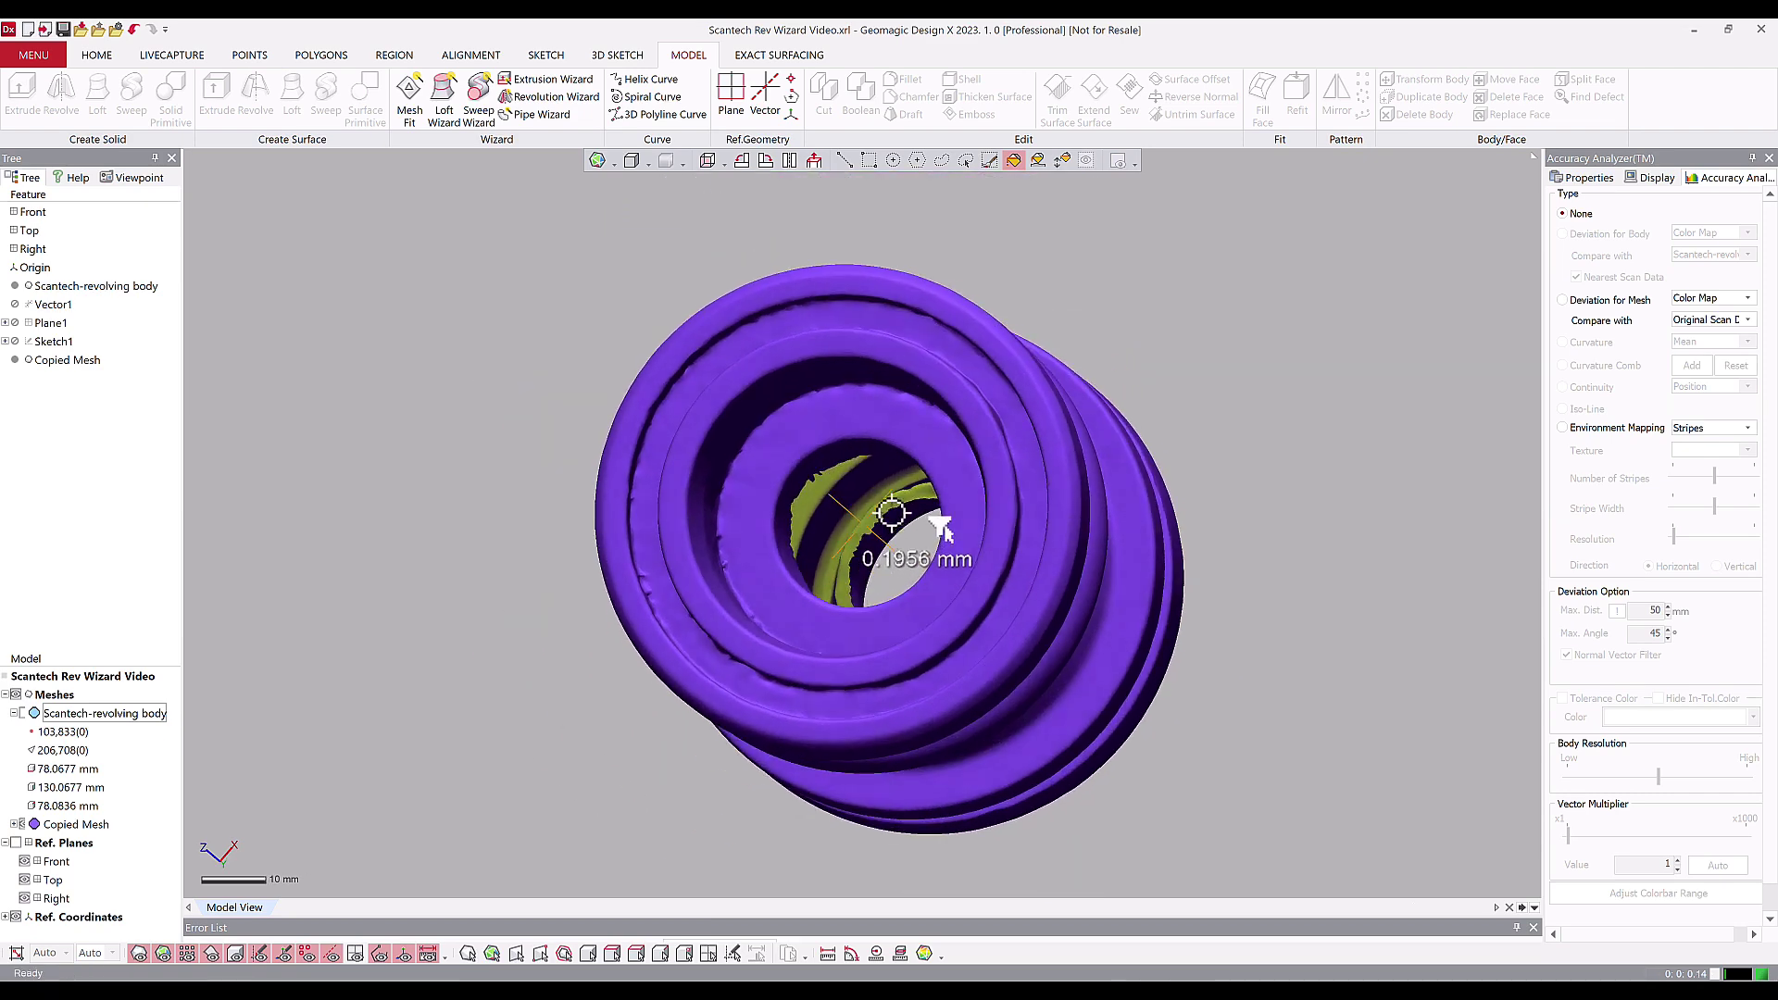
Step: Display the mesh edges and examine the triangle structure of the copied mesh around the bore, rims and outer grooves
right_drag(936, 521, 1018, 394)
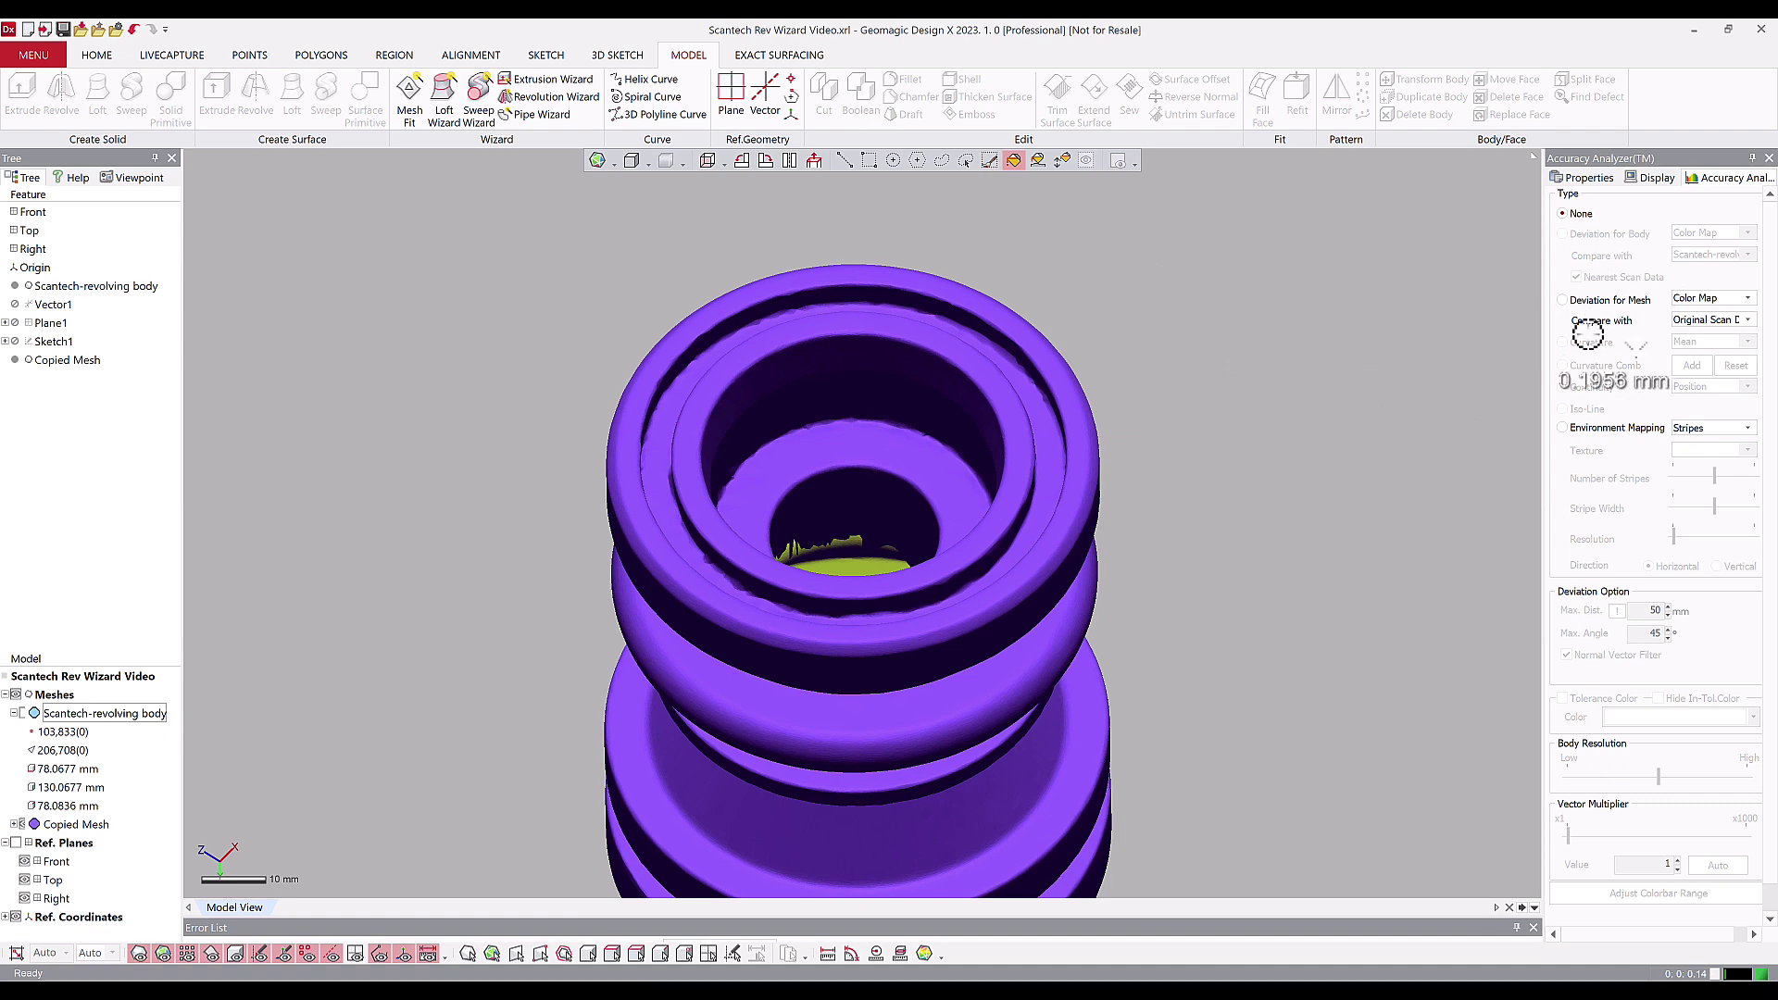
click(1648, 178)
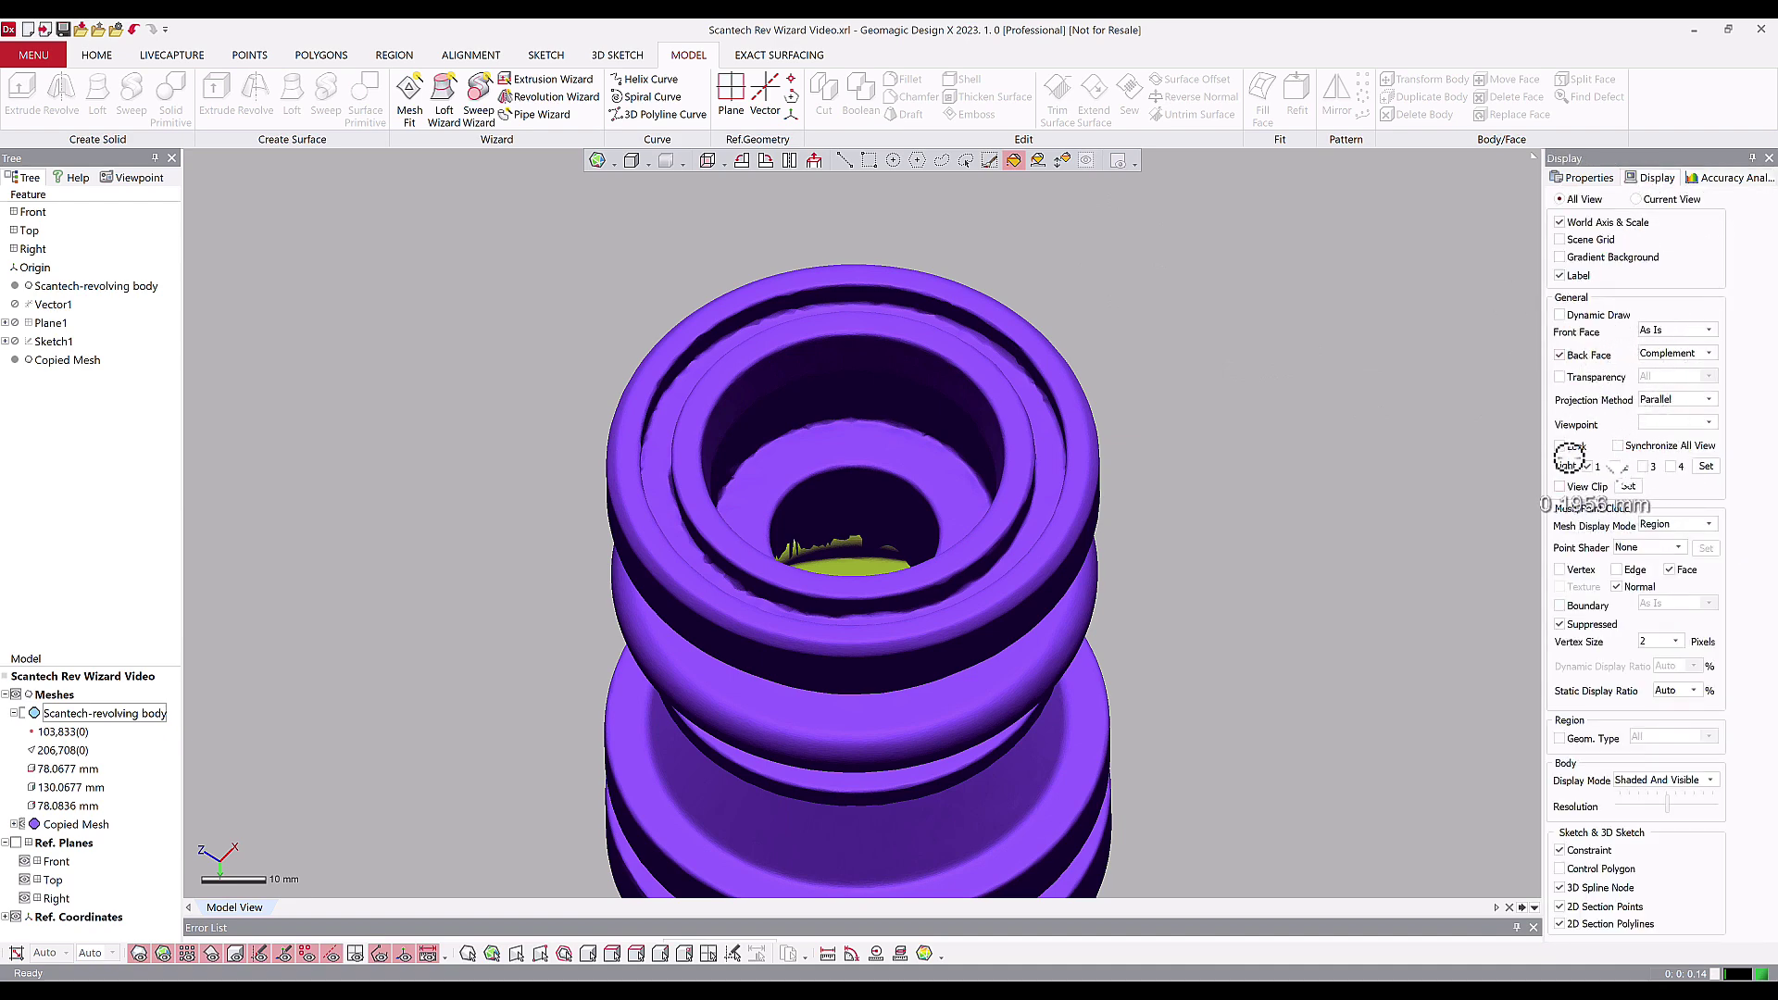
click(1616, 569)
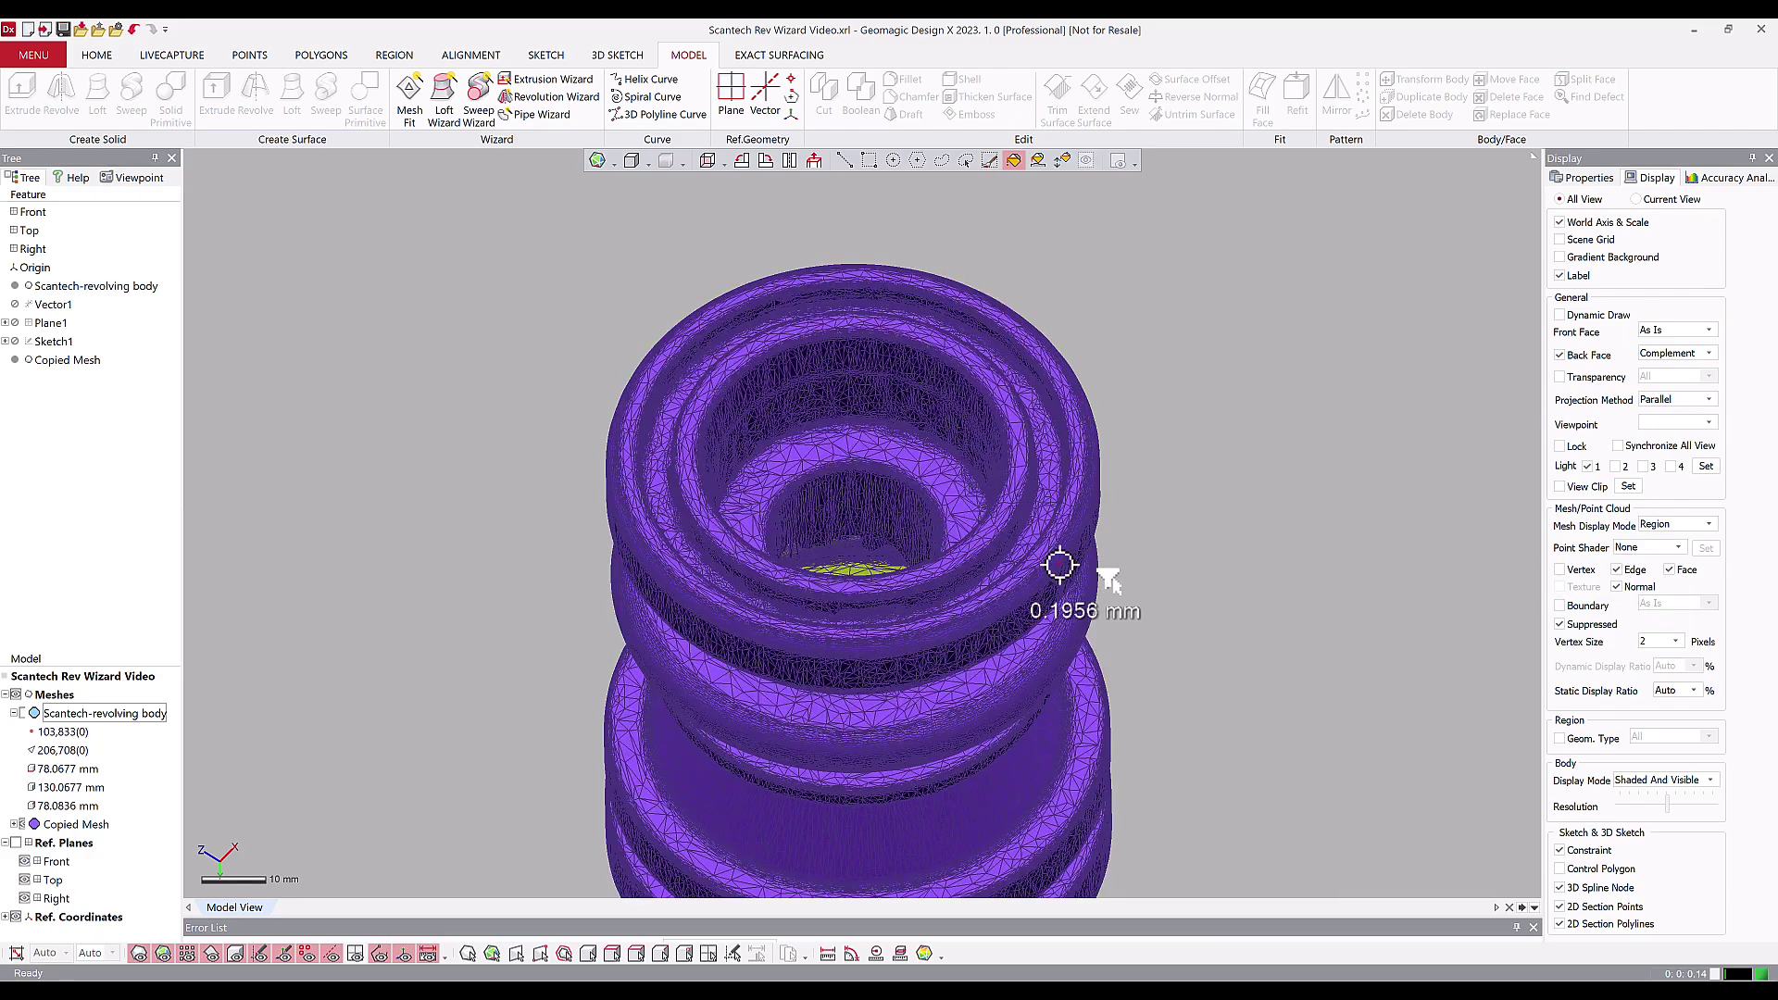
scroll(1061, 565, up, 6)
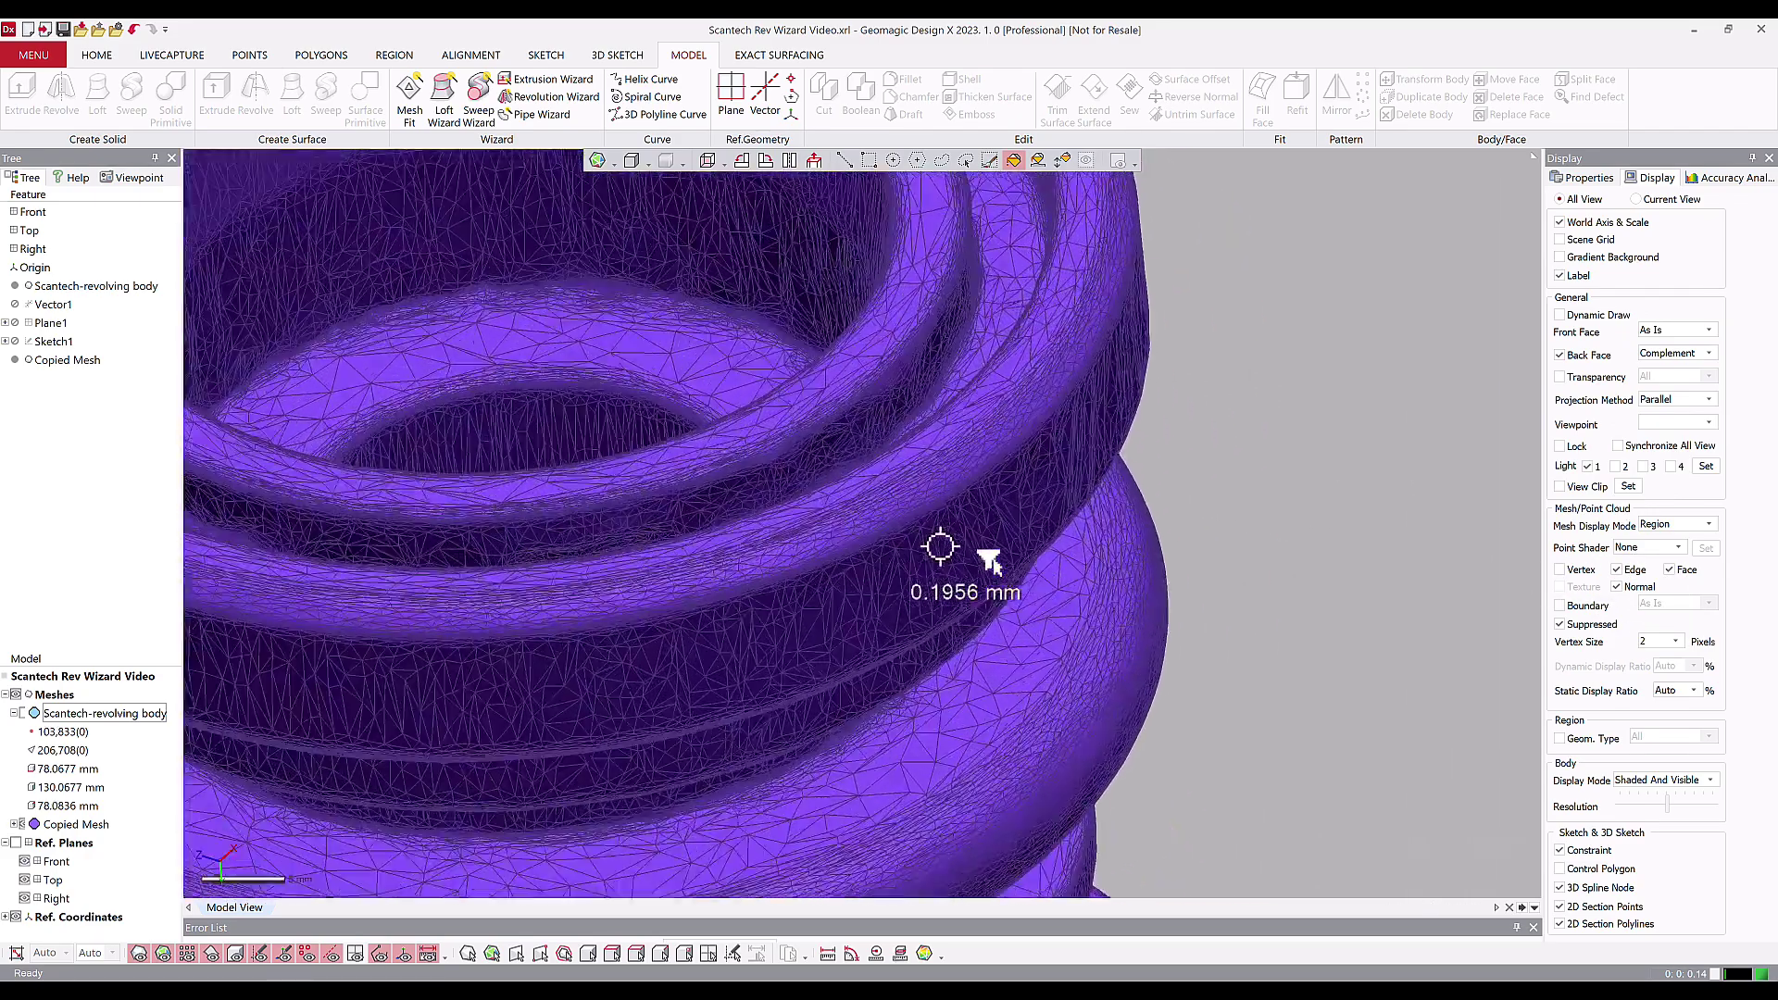
right_drag(940, 546, 991, 401)
right_drag(1016, 468, 1026, 463)
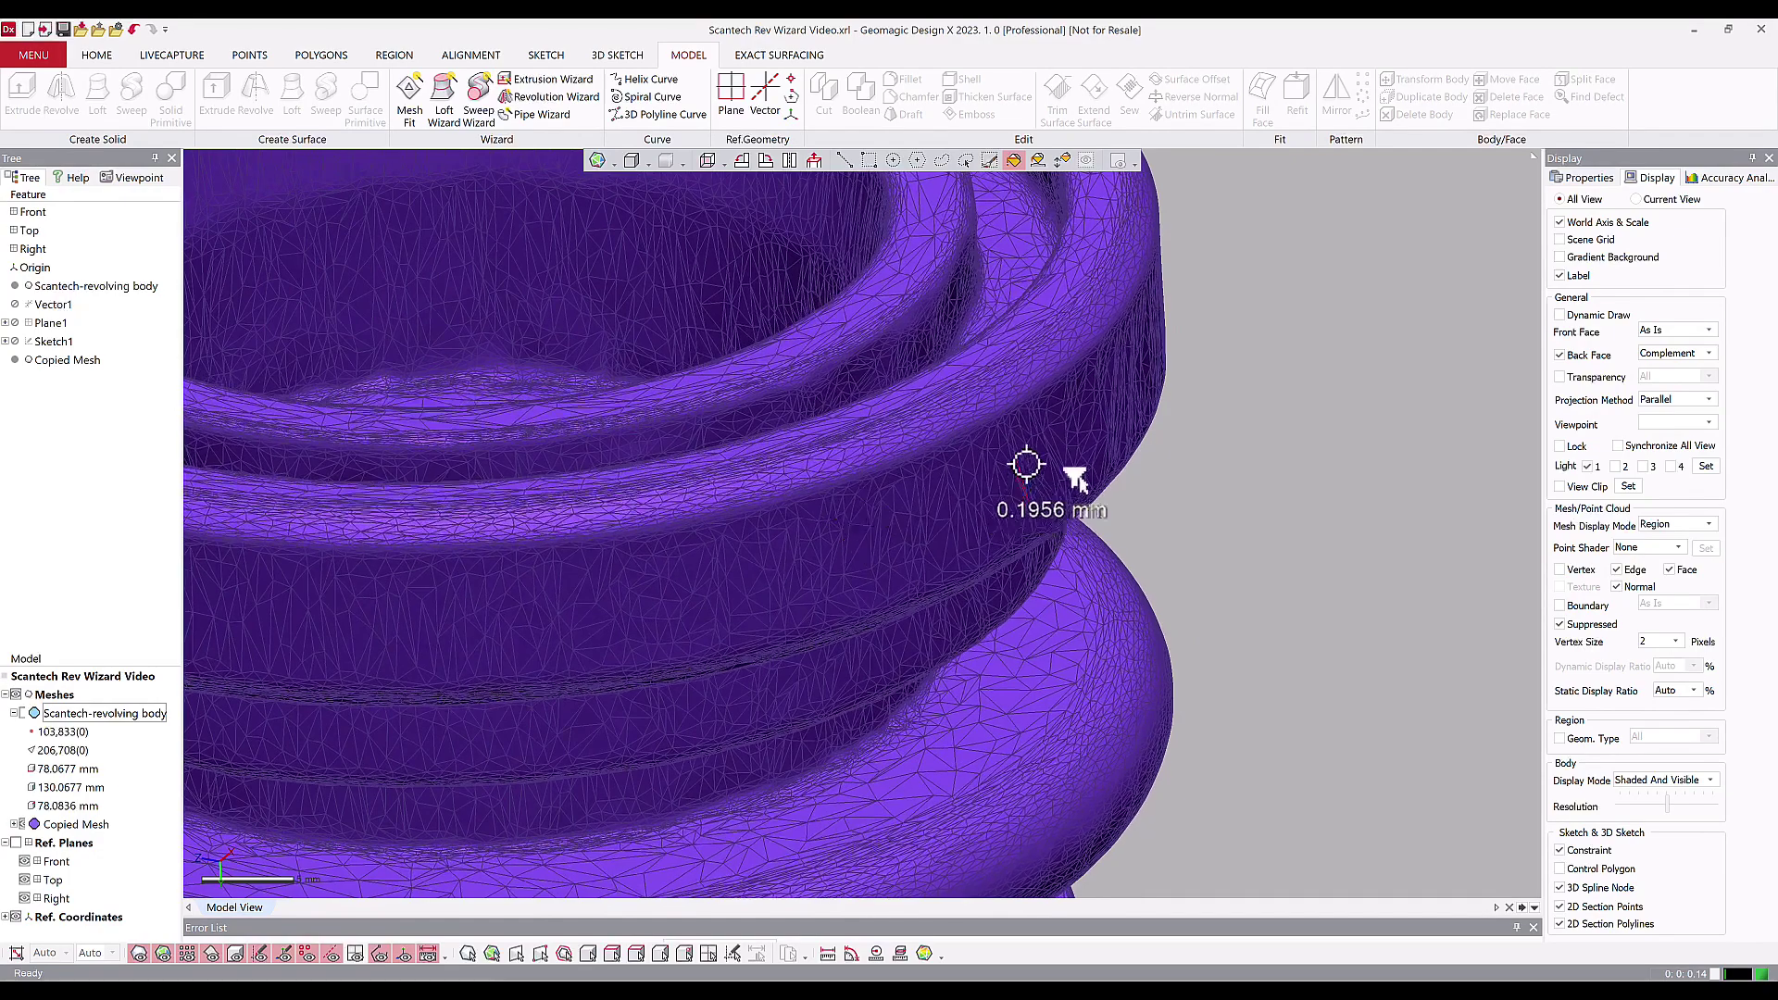
scroll(1015, 380, down, 5)
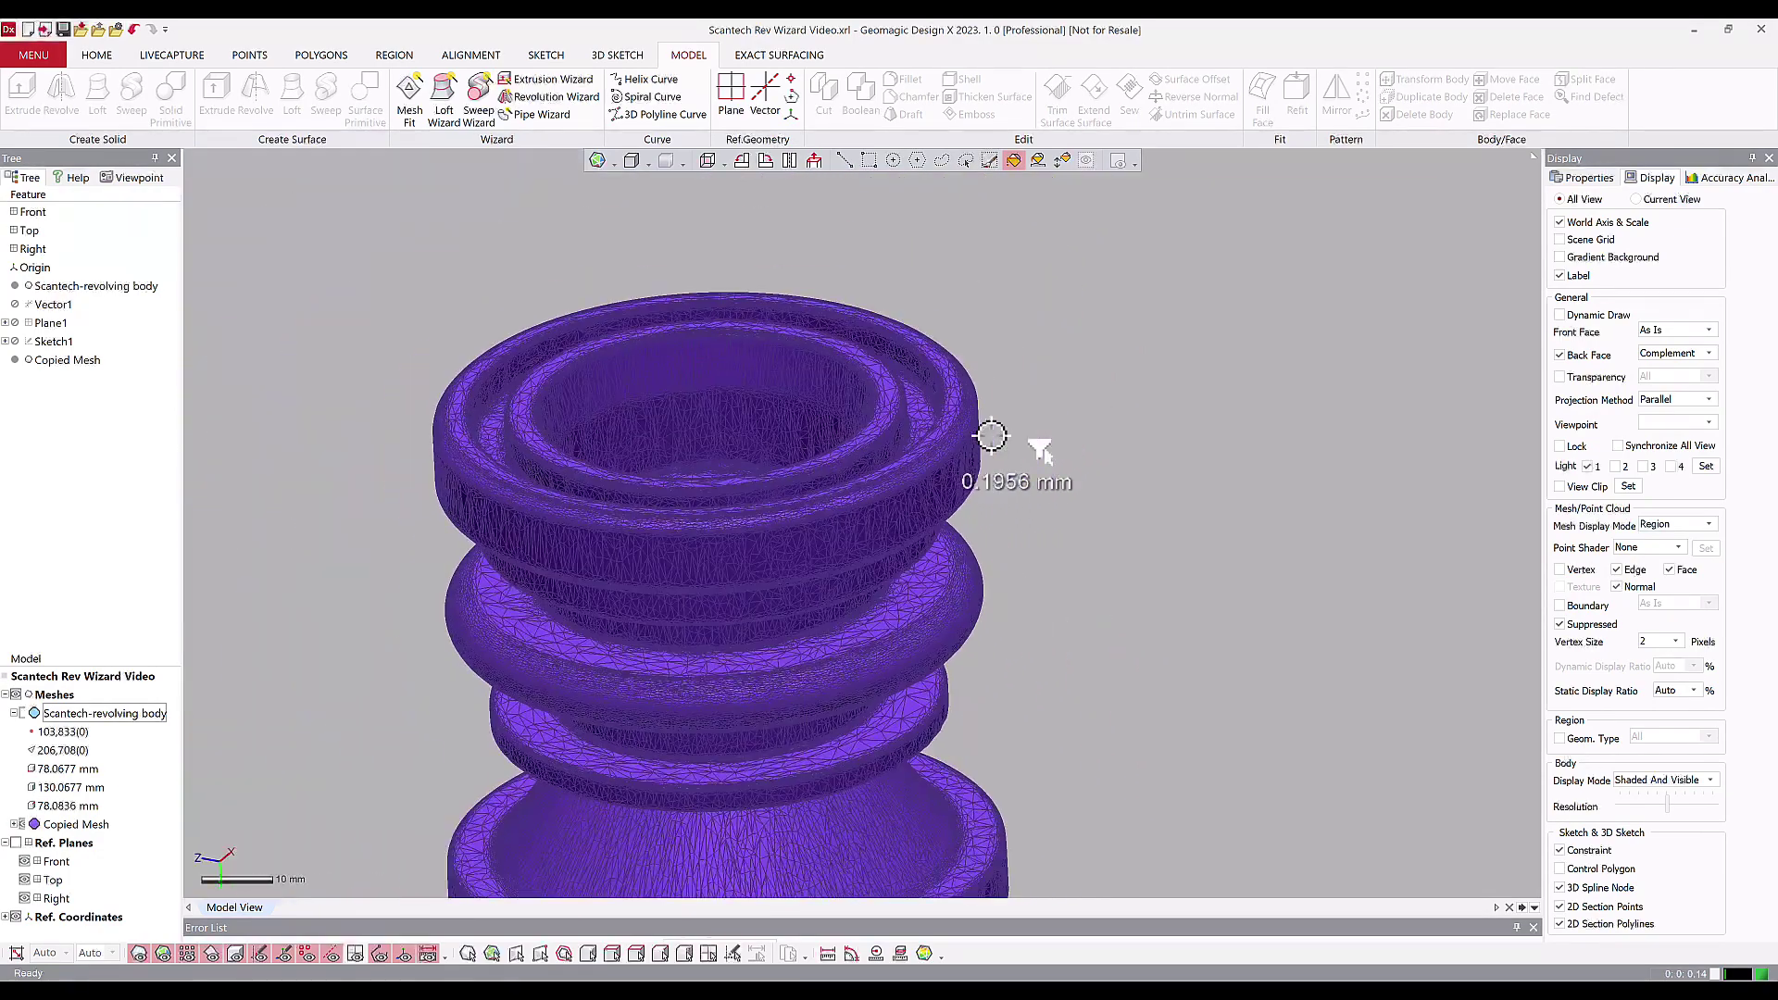
right_drag(1061, 496, 1061, 451)
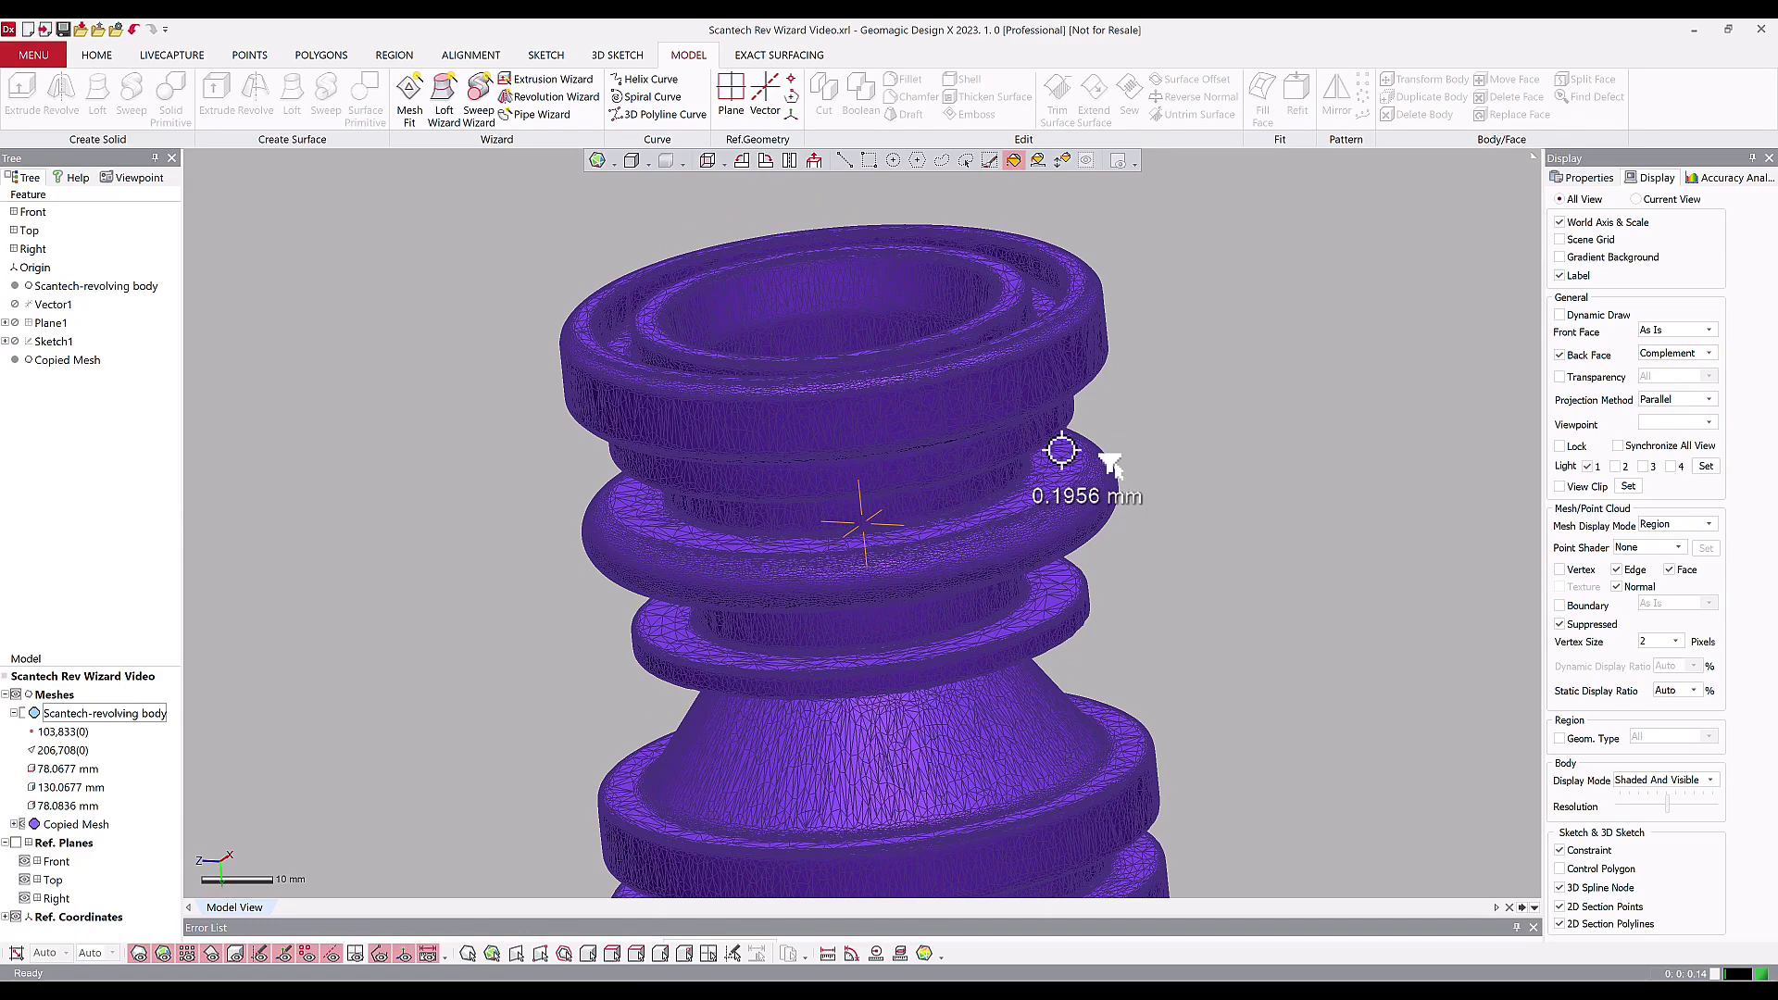
scroll(1092, 330, up, 4)
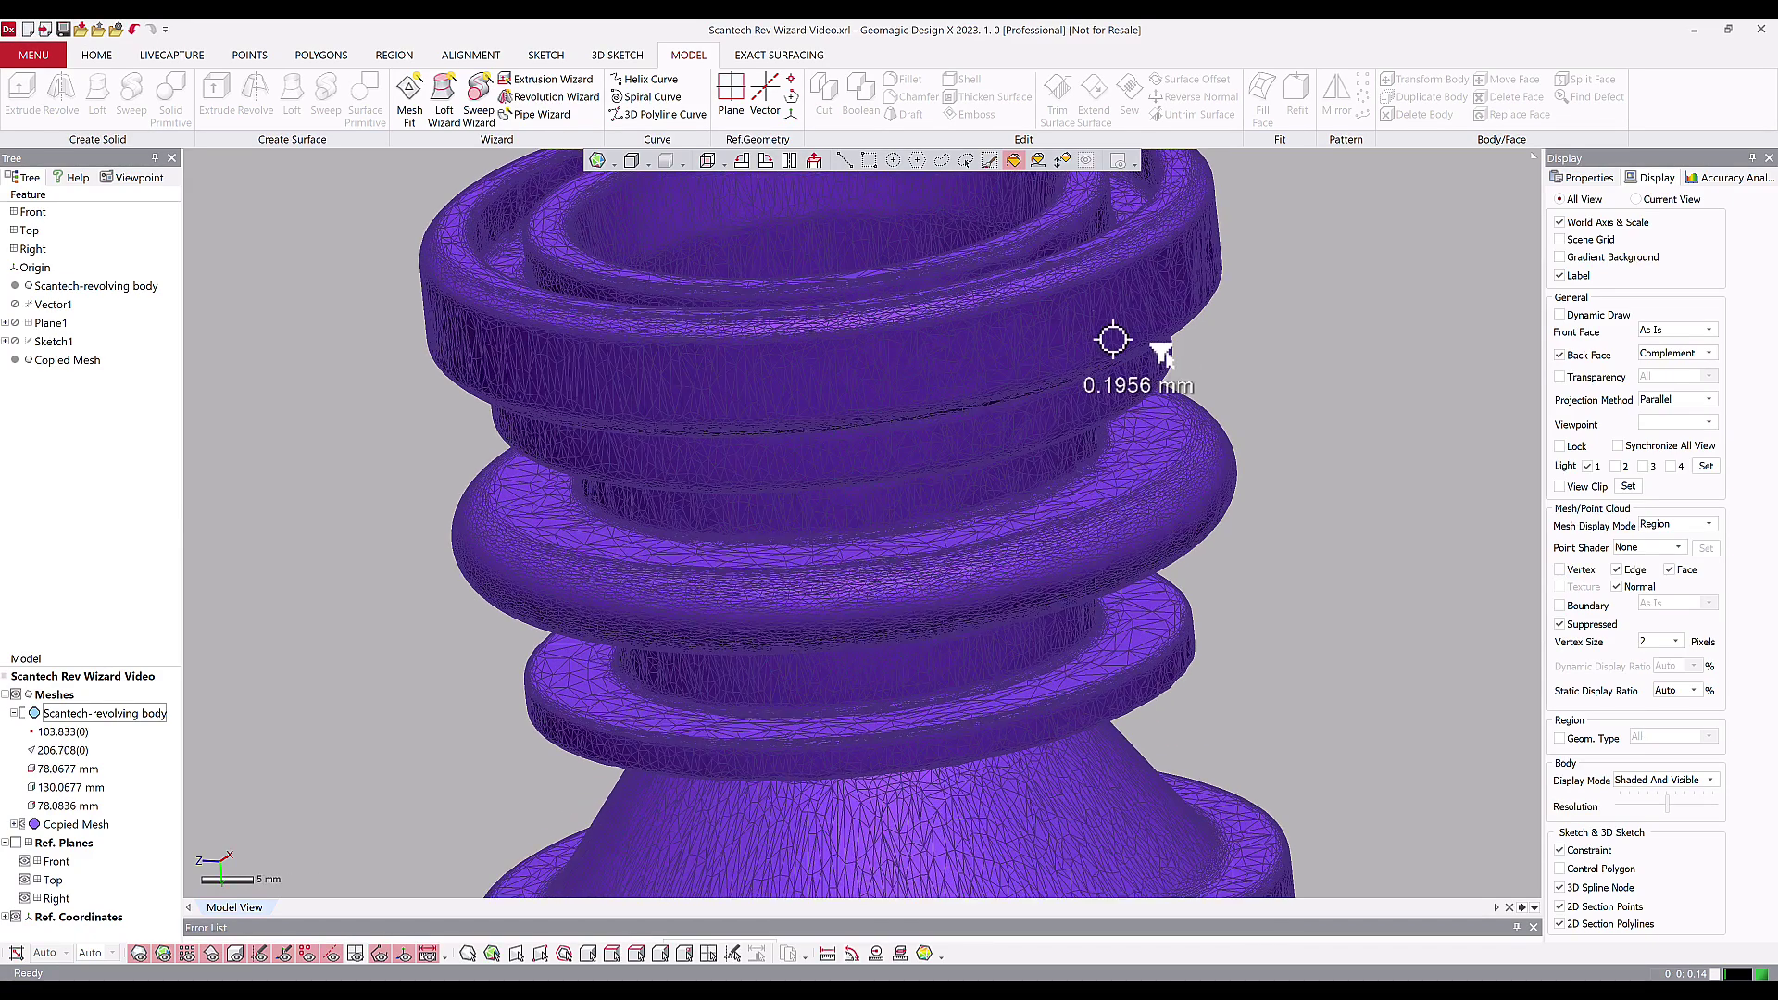
right_drag(1154, 344, 819, 672)
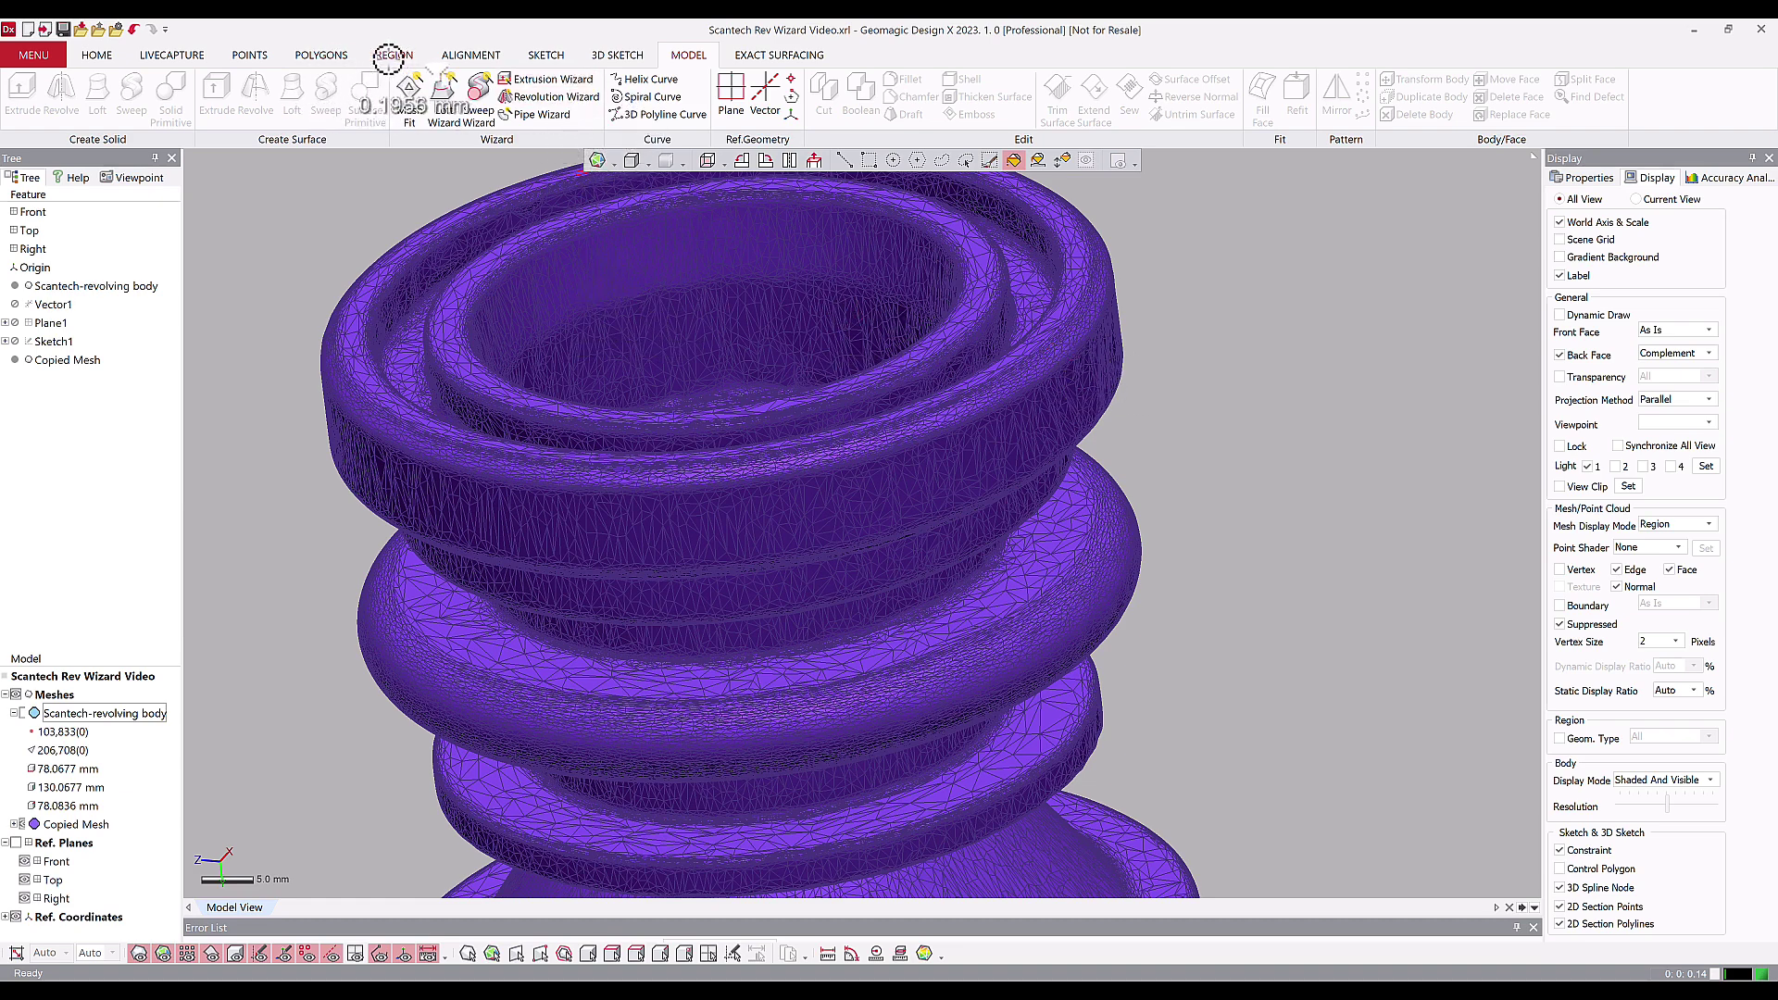
Step: Globally remesh the copied mesh with an edge length multiplier of 0.5, giving a target average edge length of 0.4304 mm
click(319, 56)
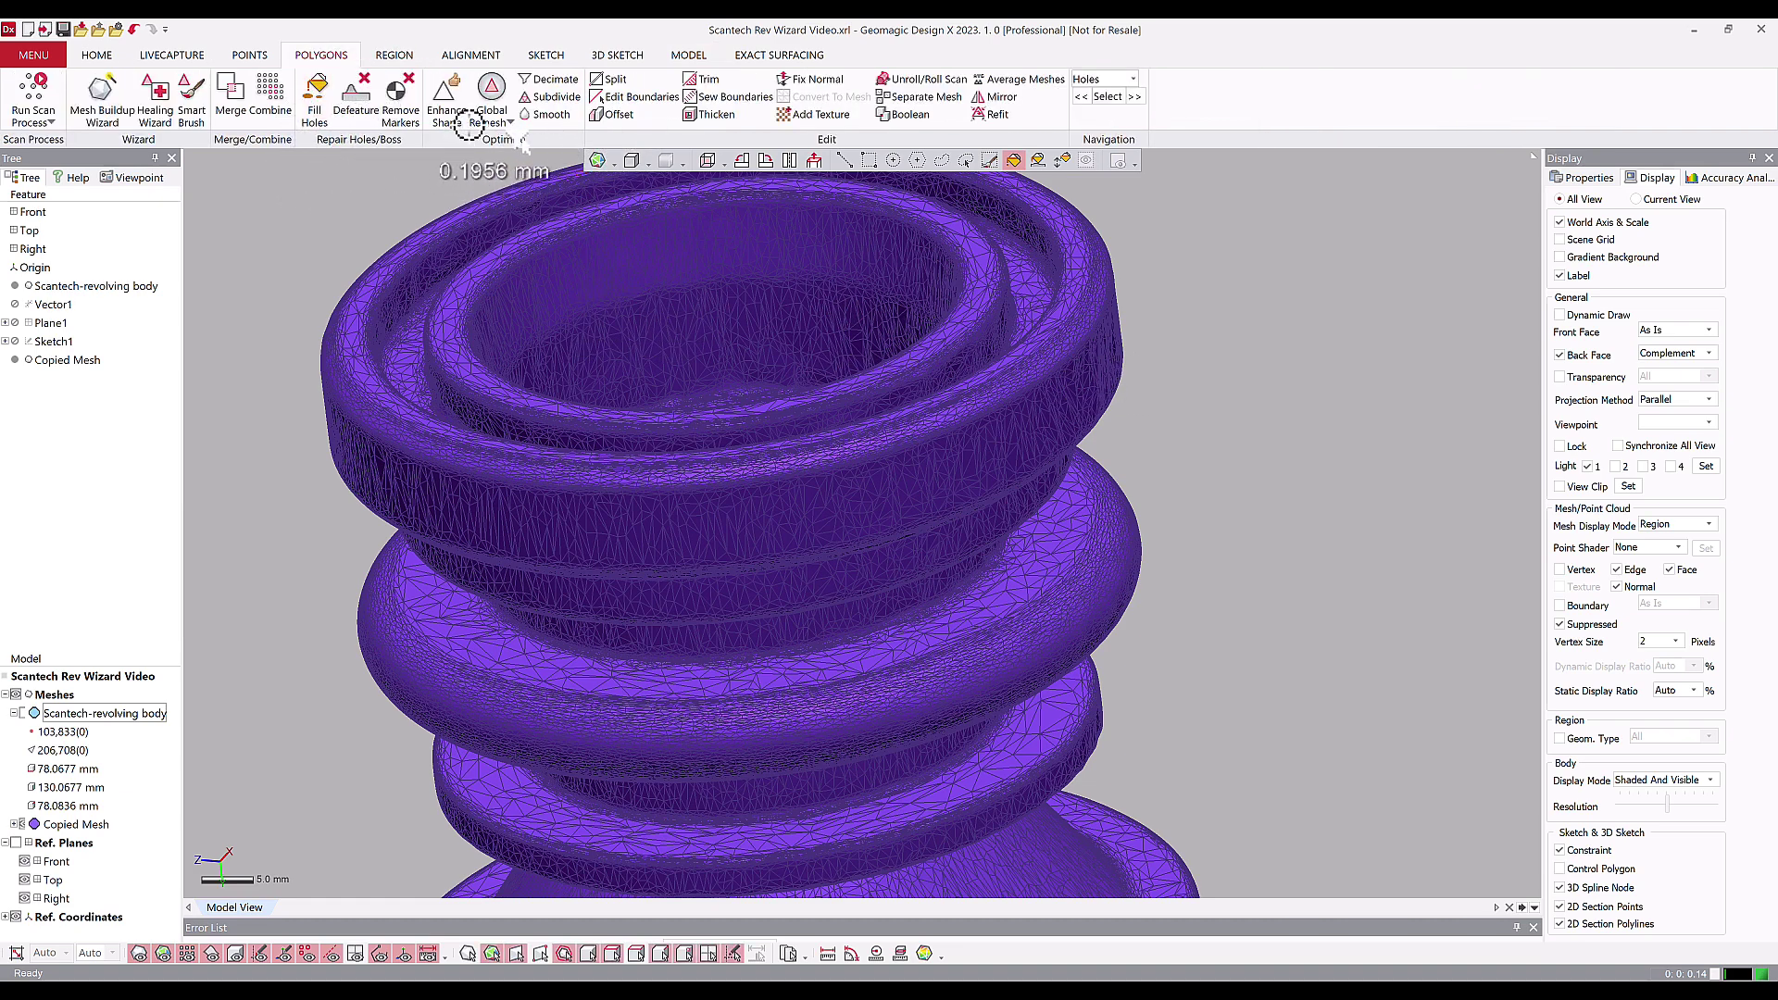
click(492, 93)
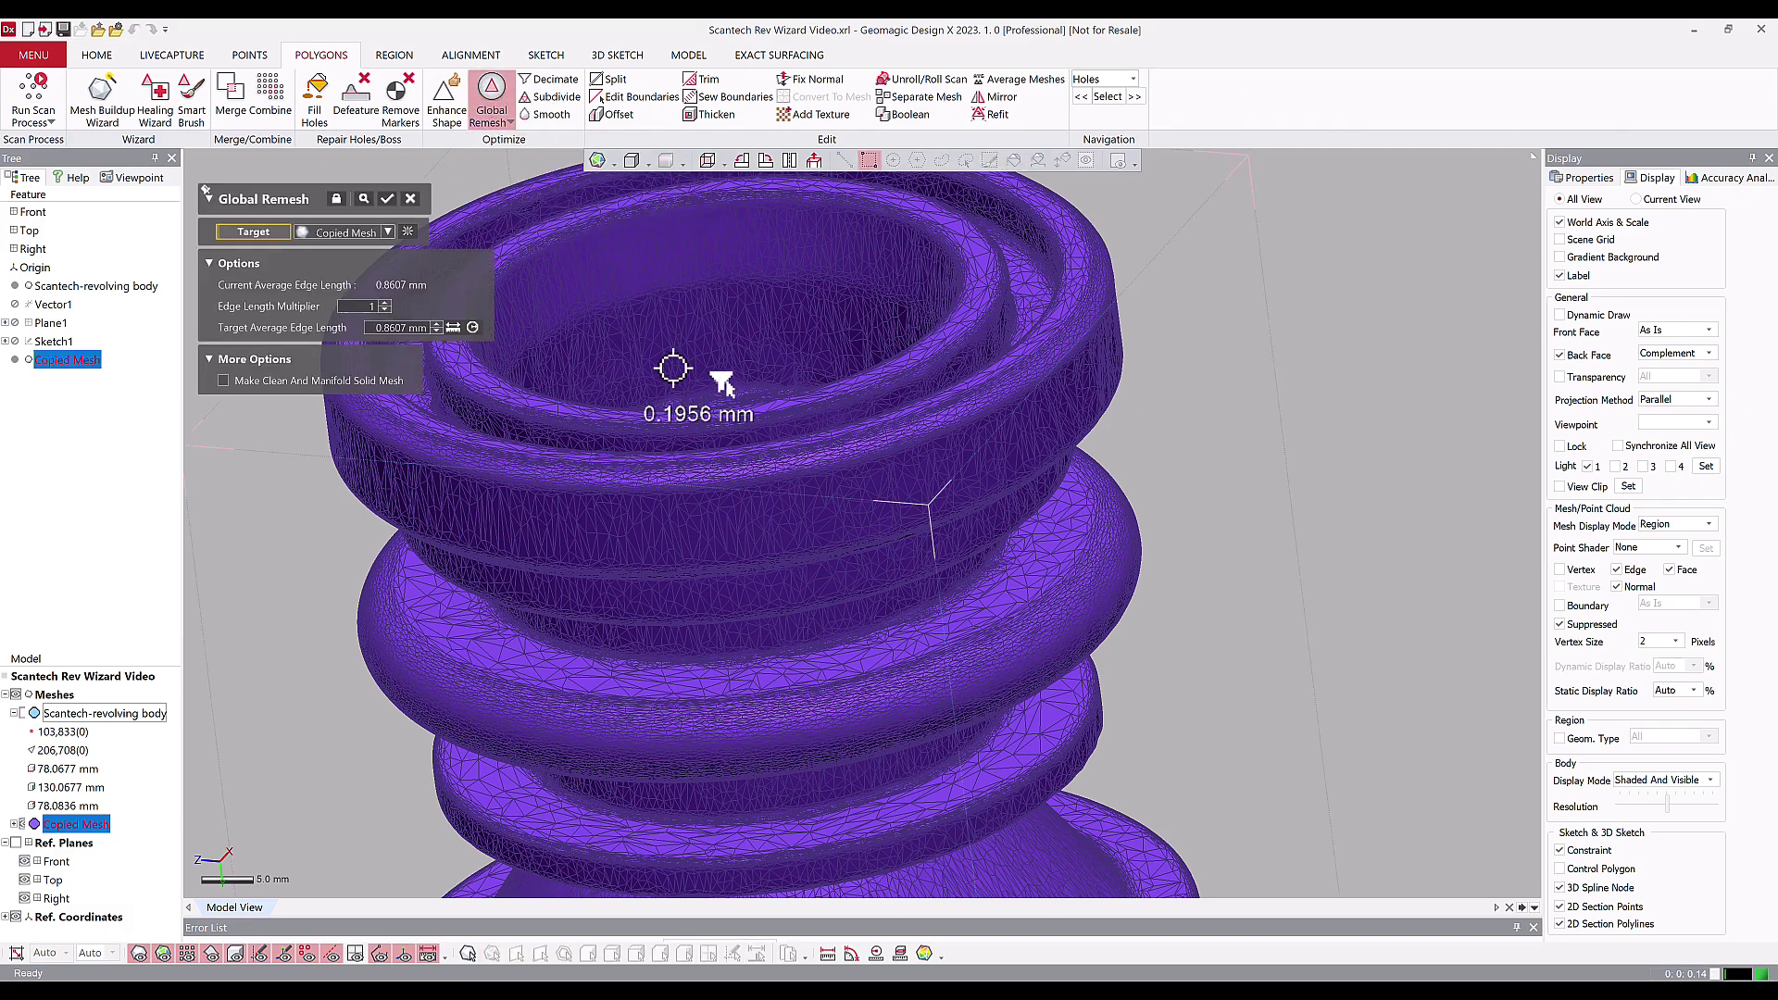
middle_drag(726, 377, 946, 338)
right_drag(946, 338, 772, 602)
scroll(770, 600, up, 5)
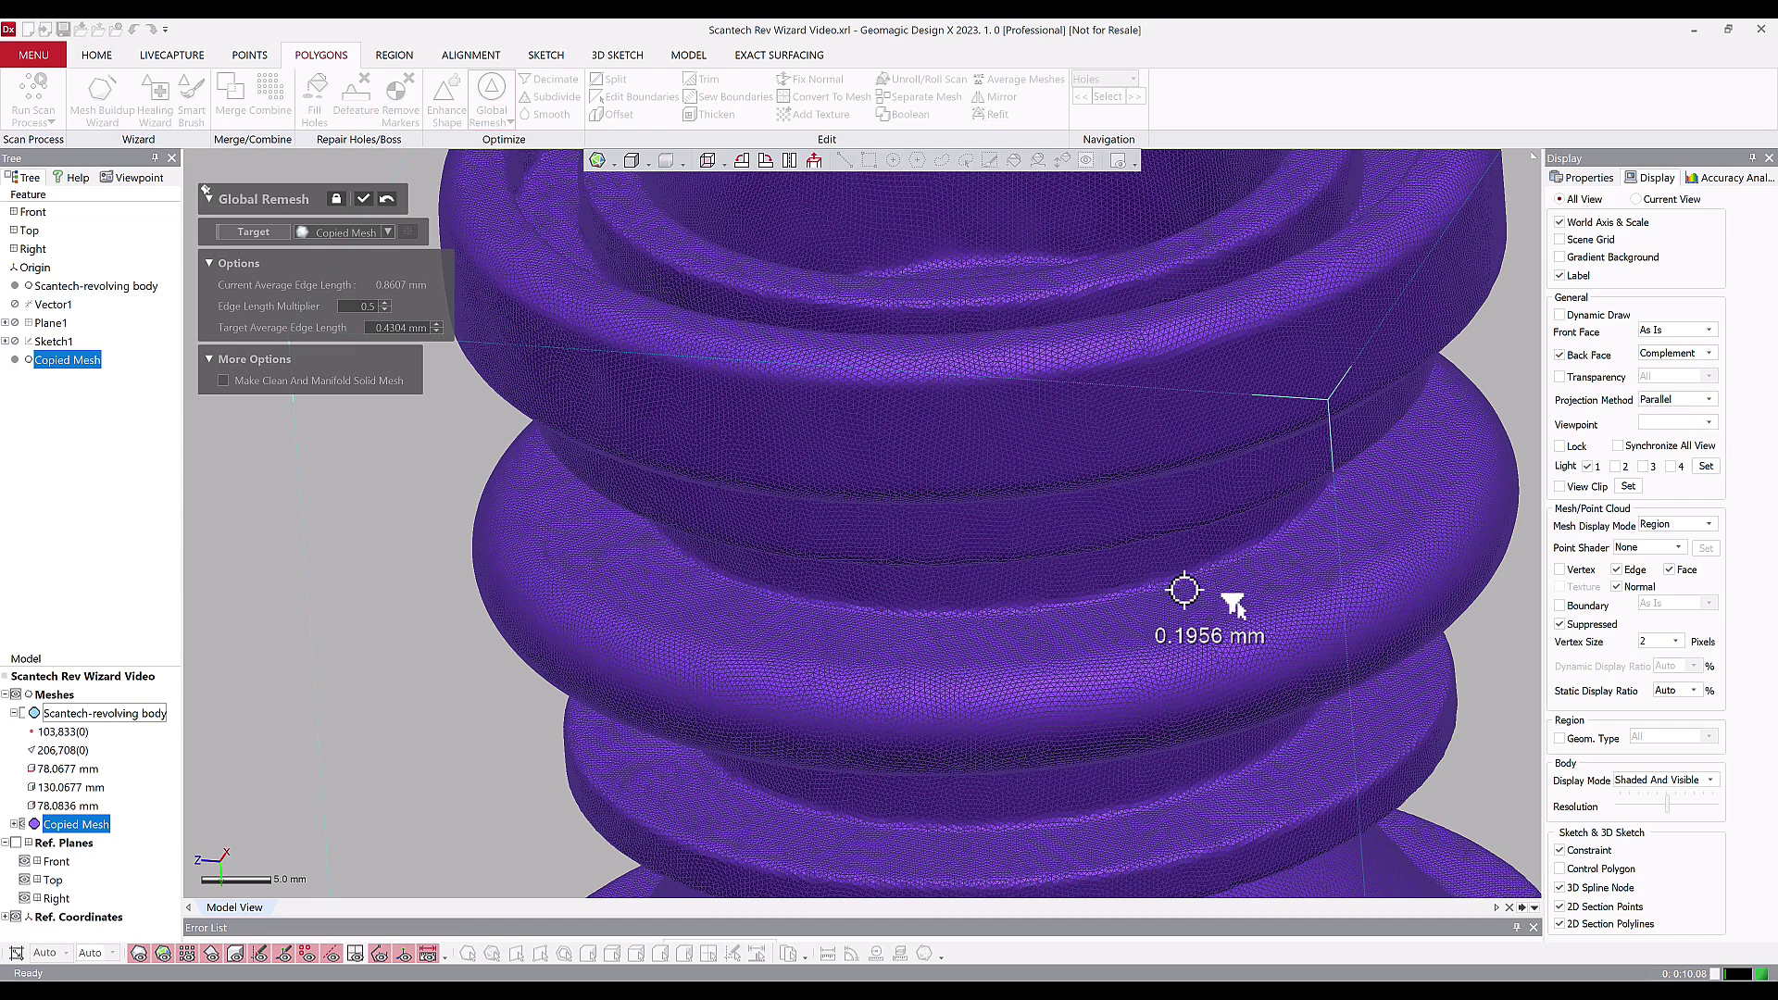
right_drag(1232, 604, 1085, 446)
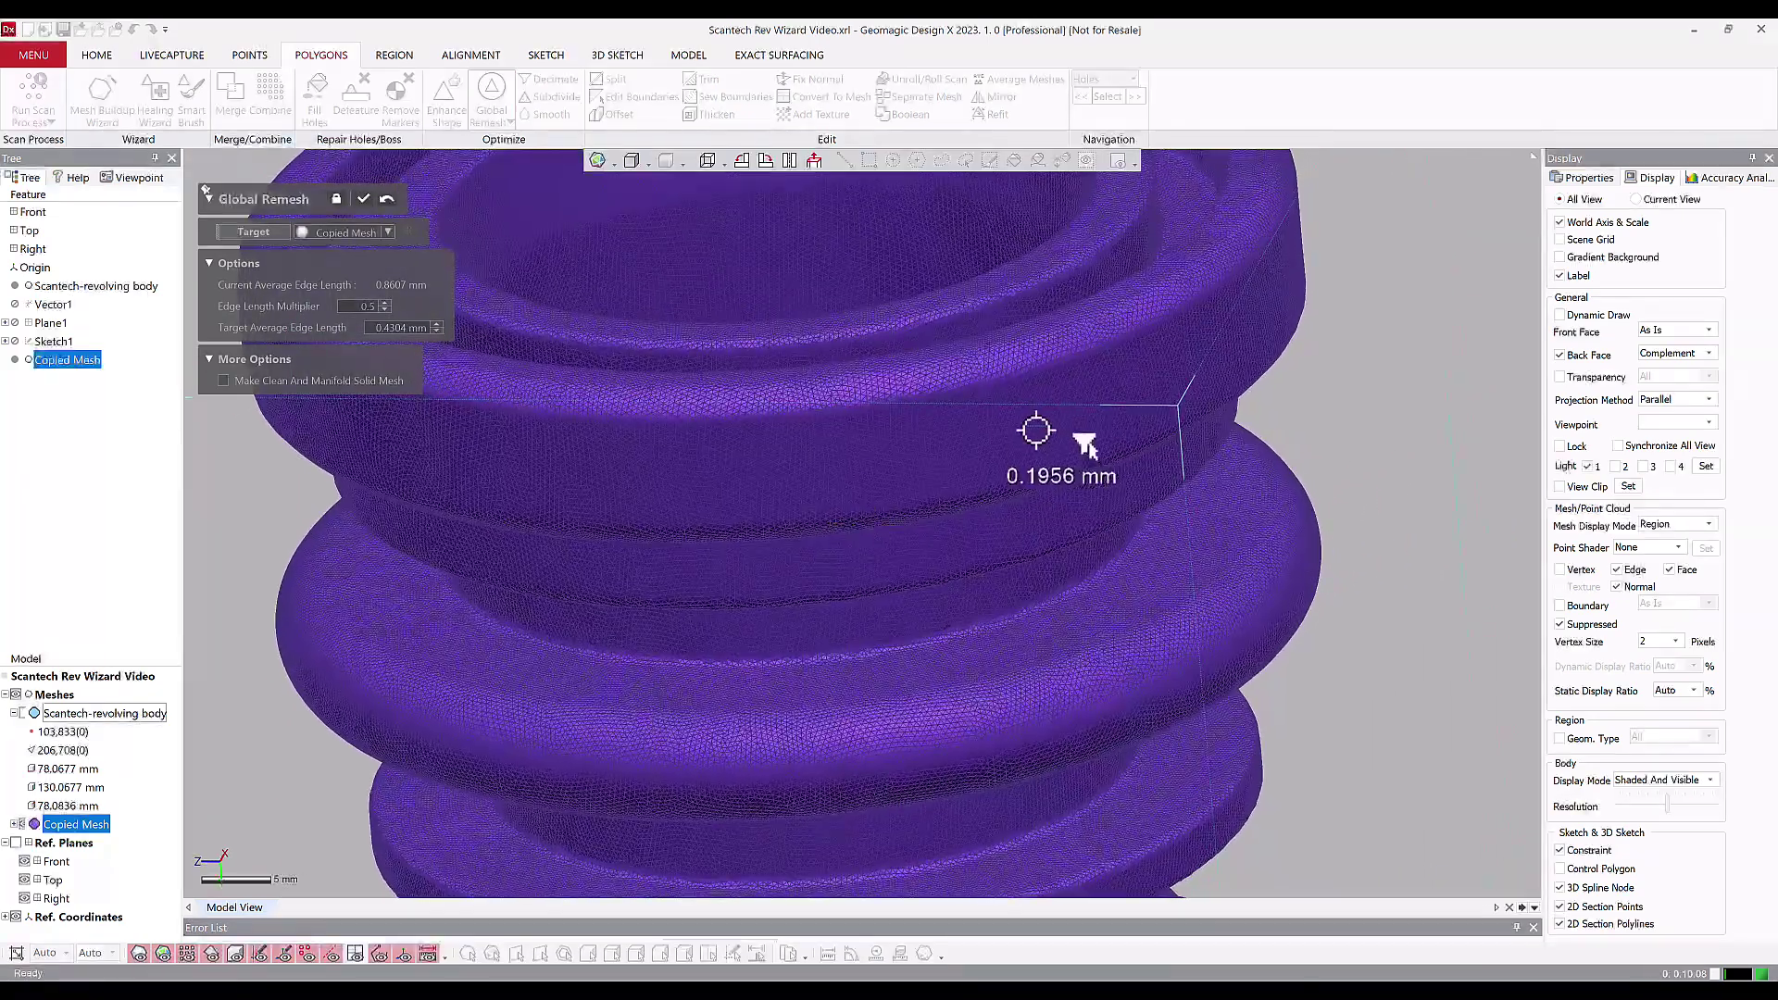
click(363, 198)
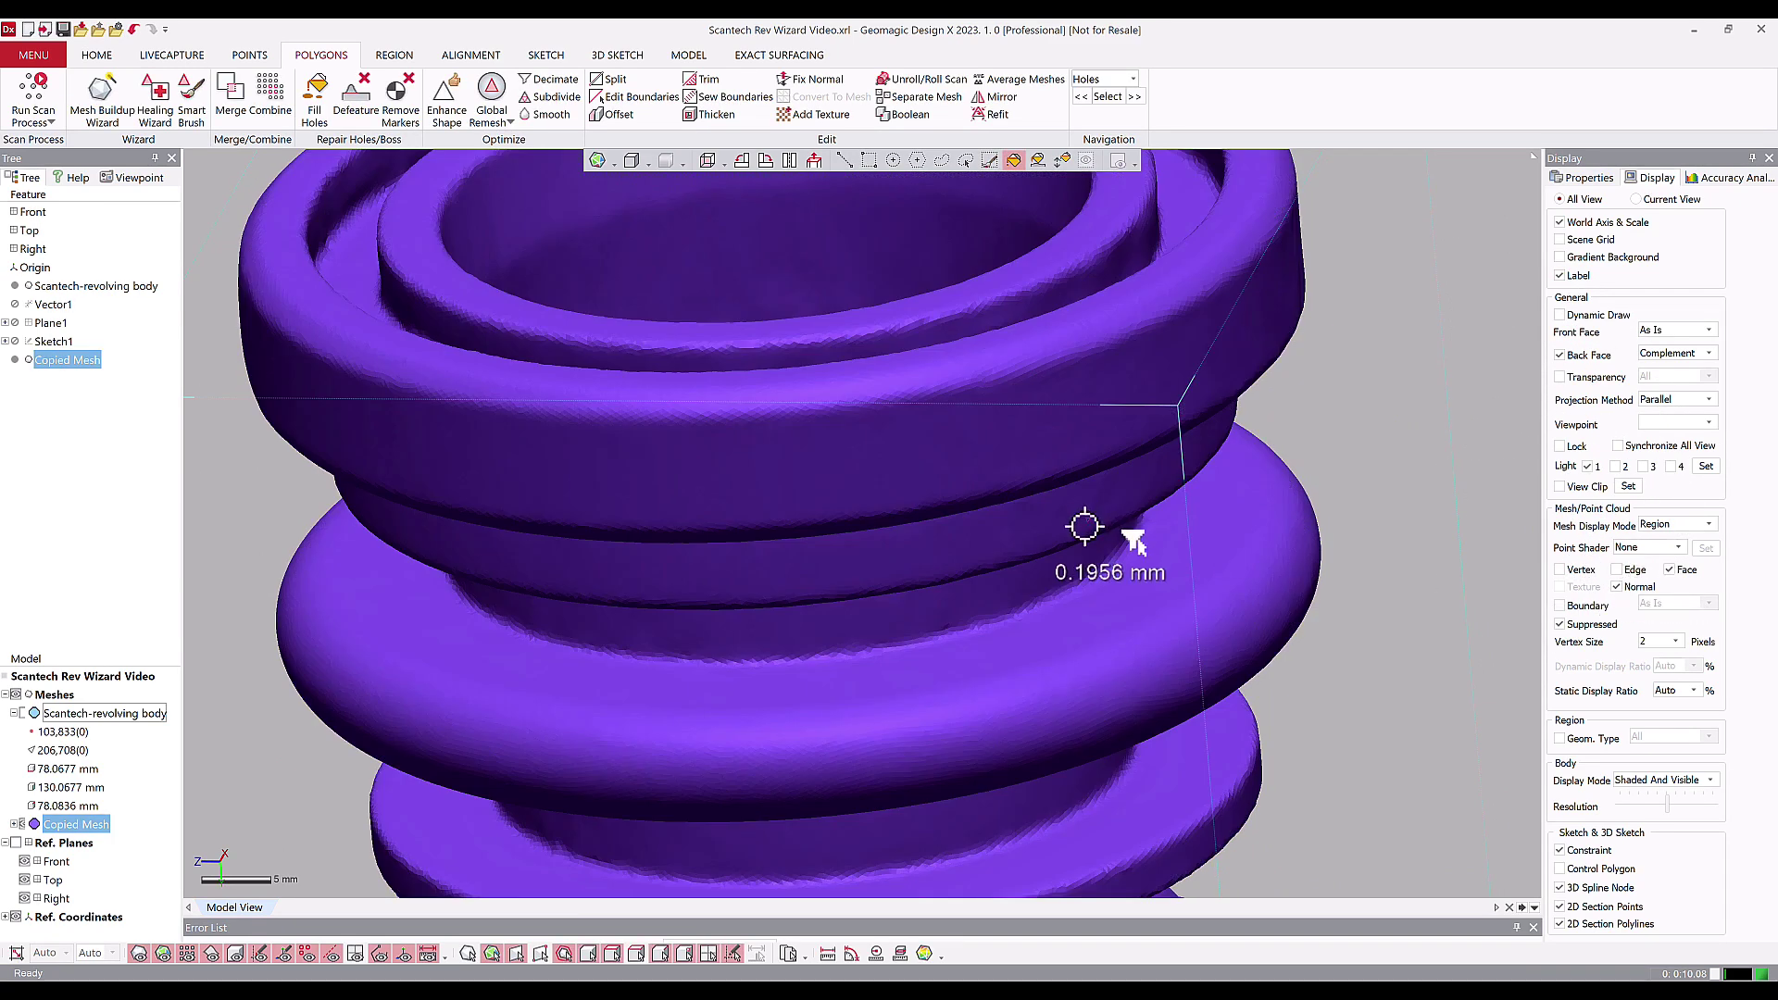
Step: Auto-segment the remeshed copy into regions with sensitivity 20 and merging of same primitive shapes enabled
scroll(1079, 520, down, 5)
mouse_move(1120, 656)
right_down()
mouse_move(897, 484)
mouse_move(926, 593)
right_up()
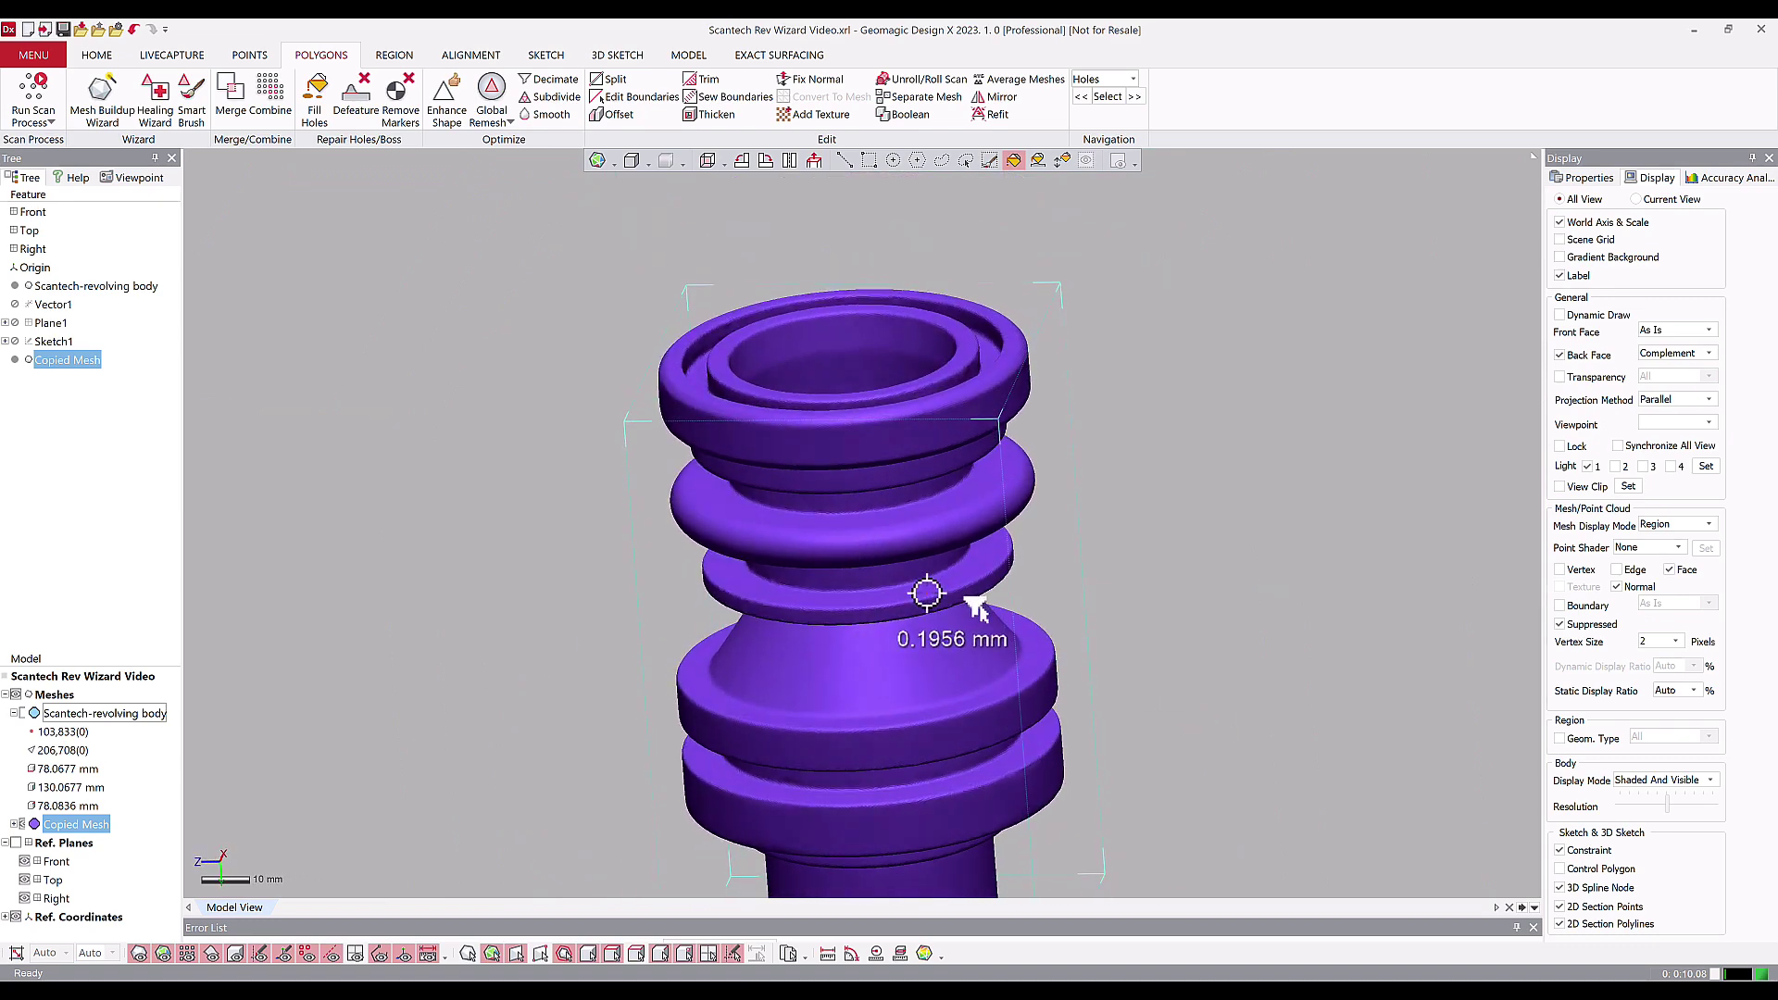
click(394, 55)
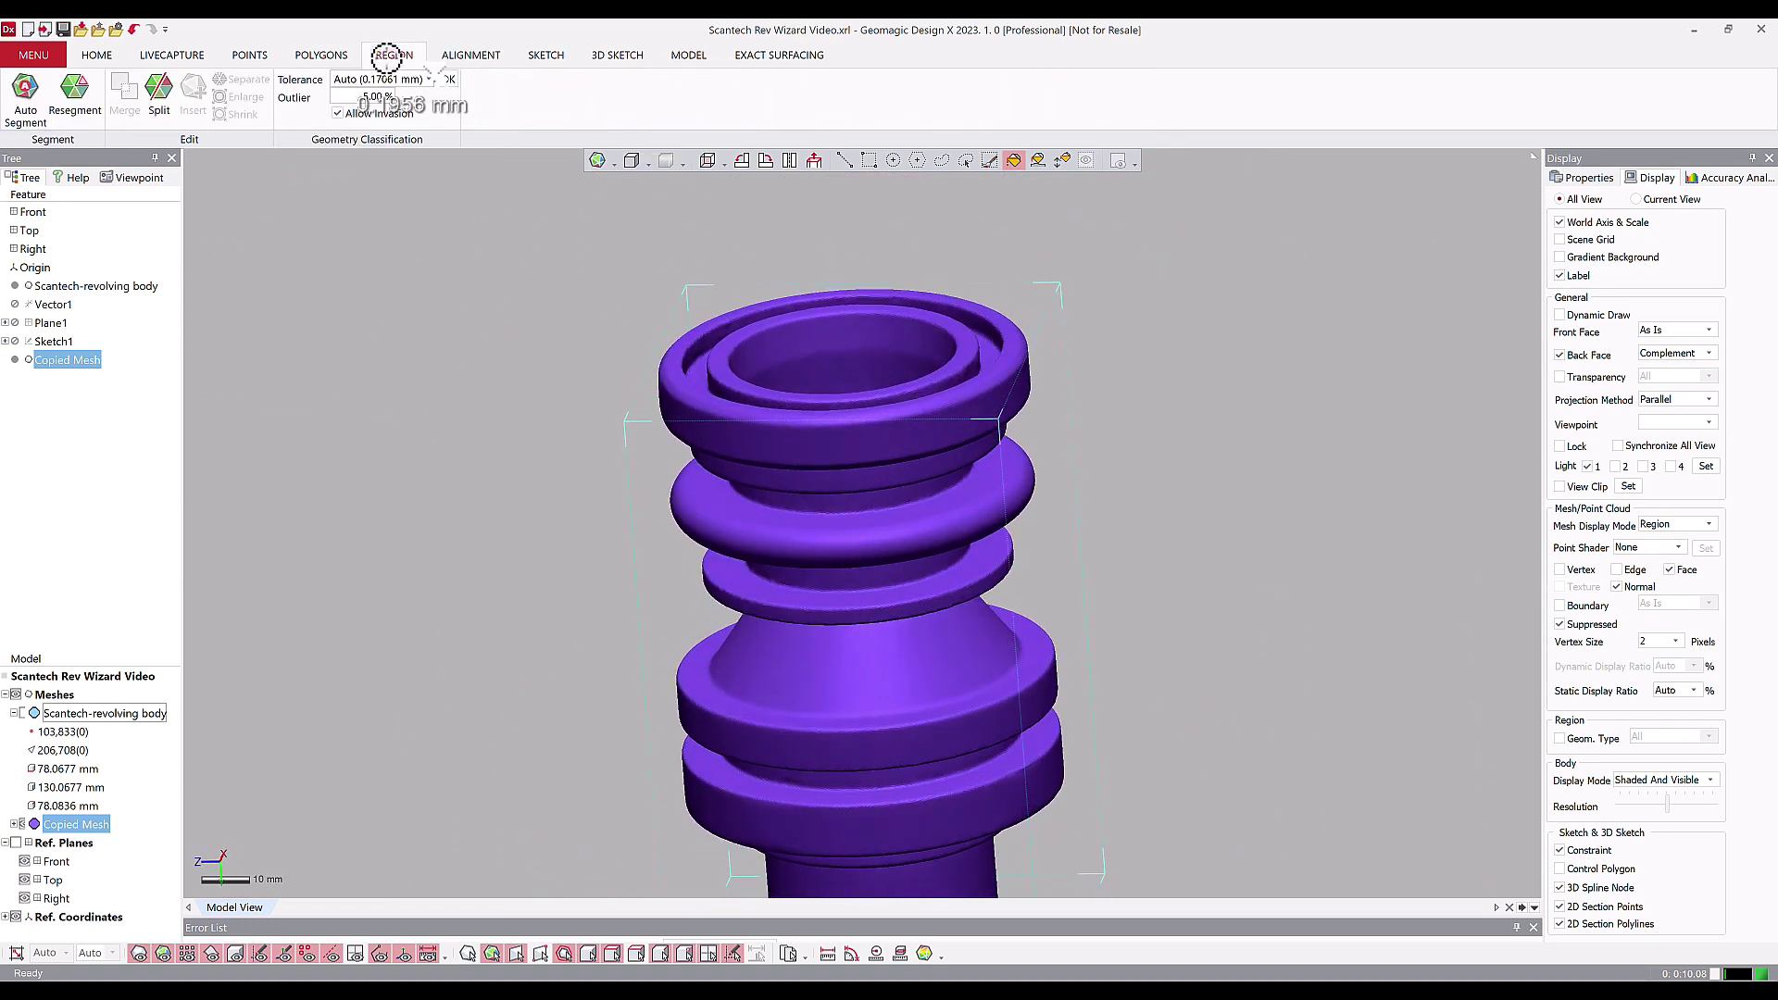
click(25, 92)
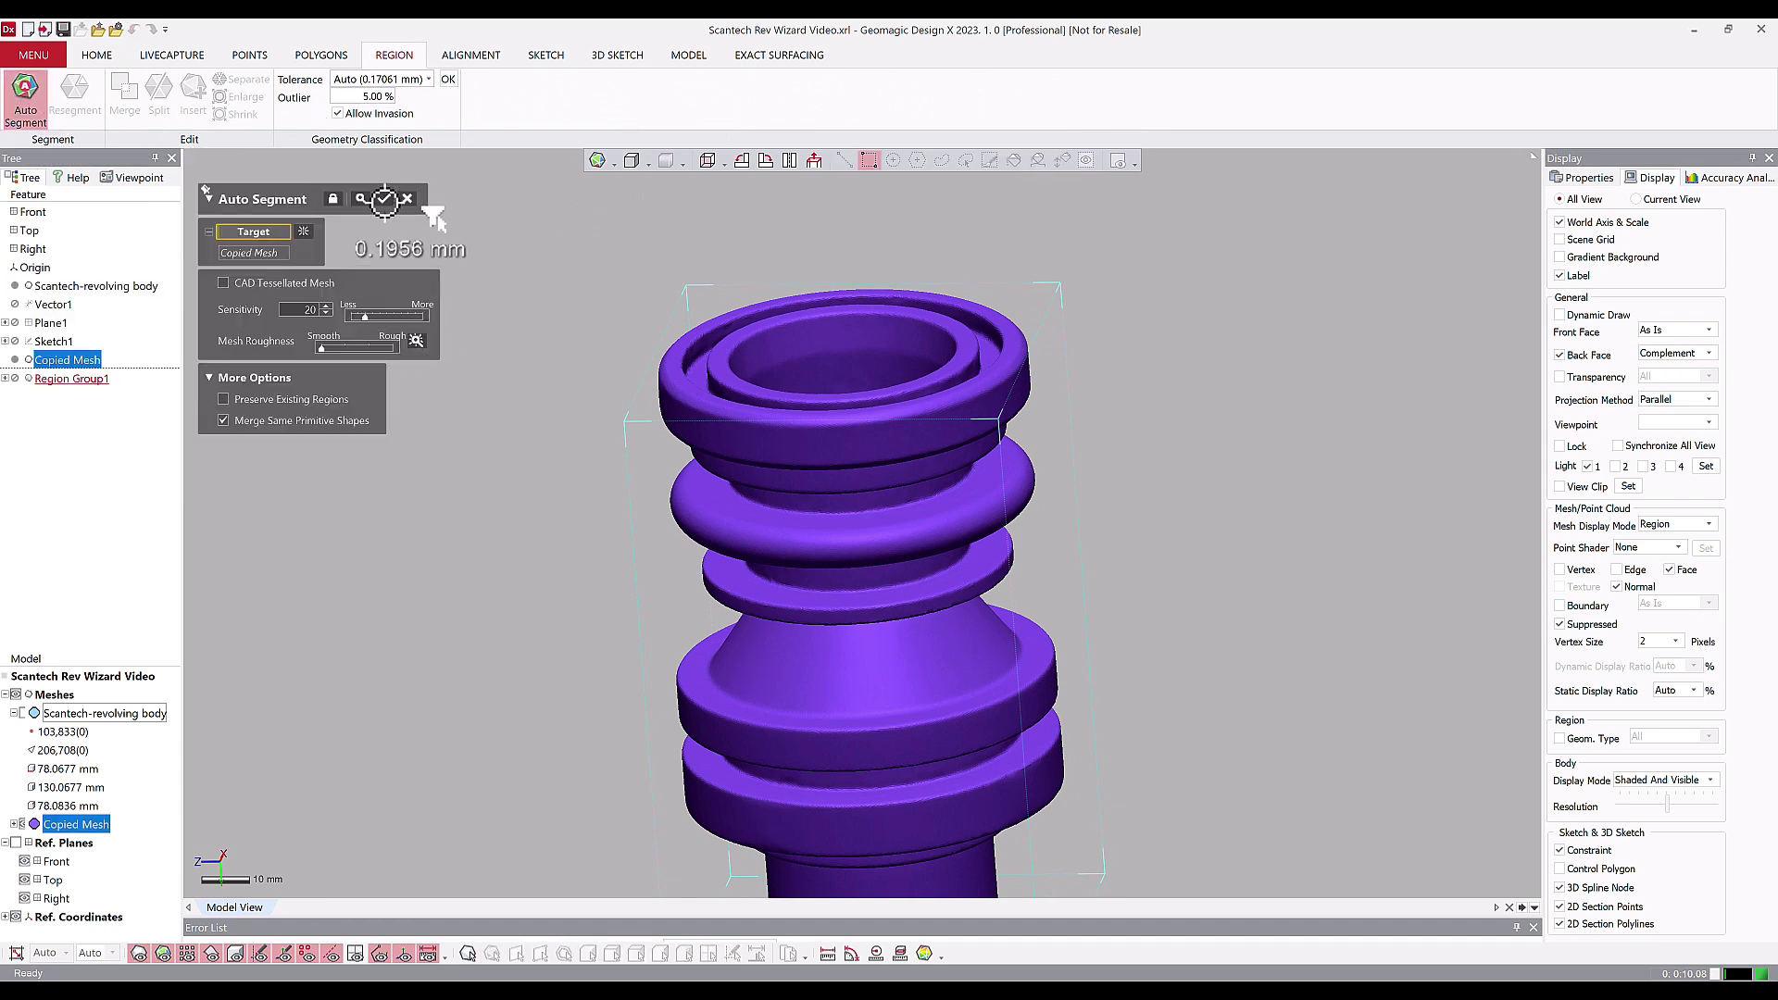
click(384, 199)
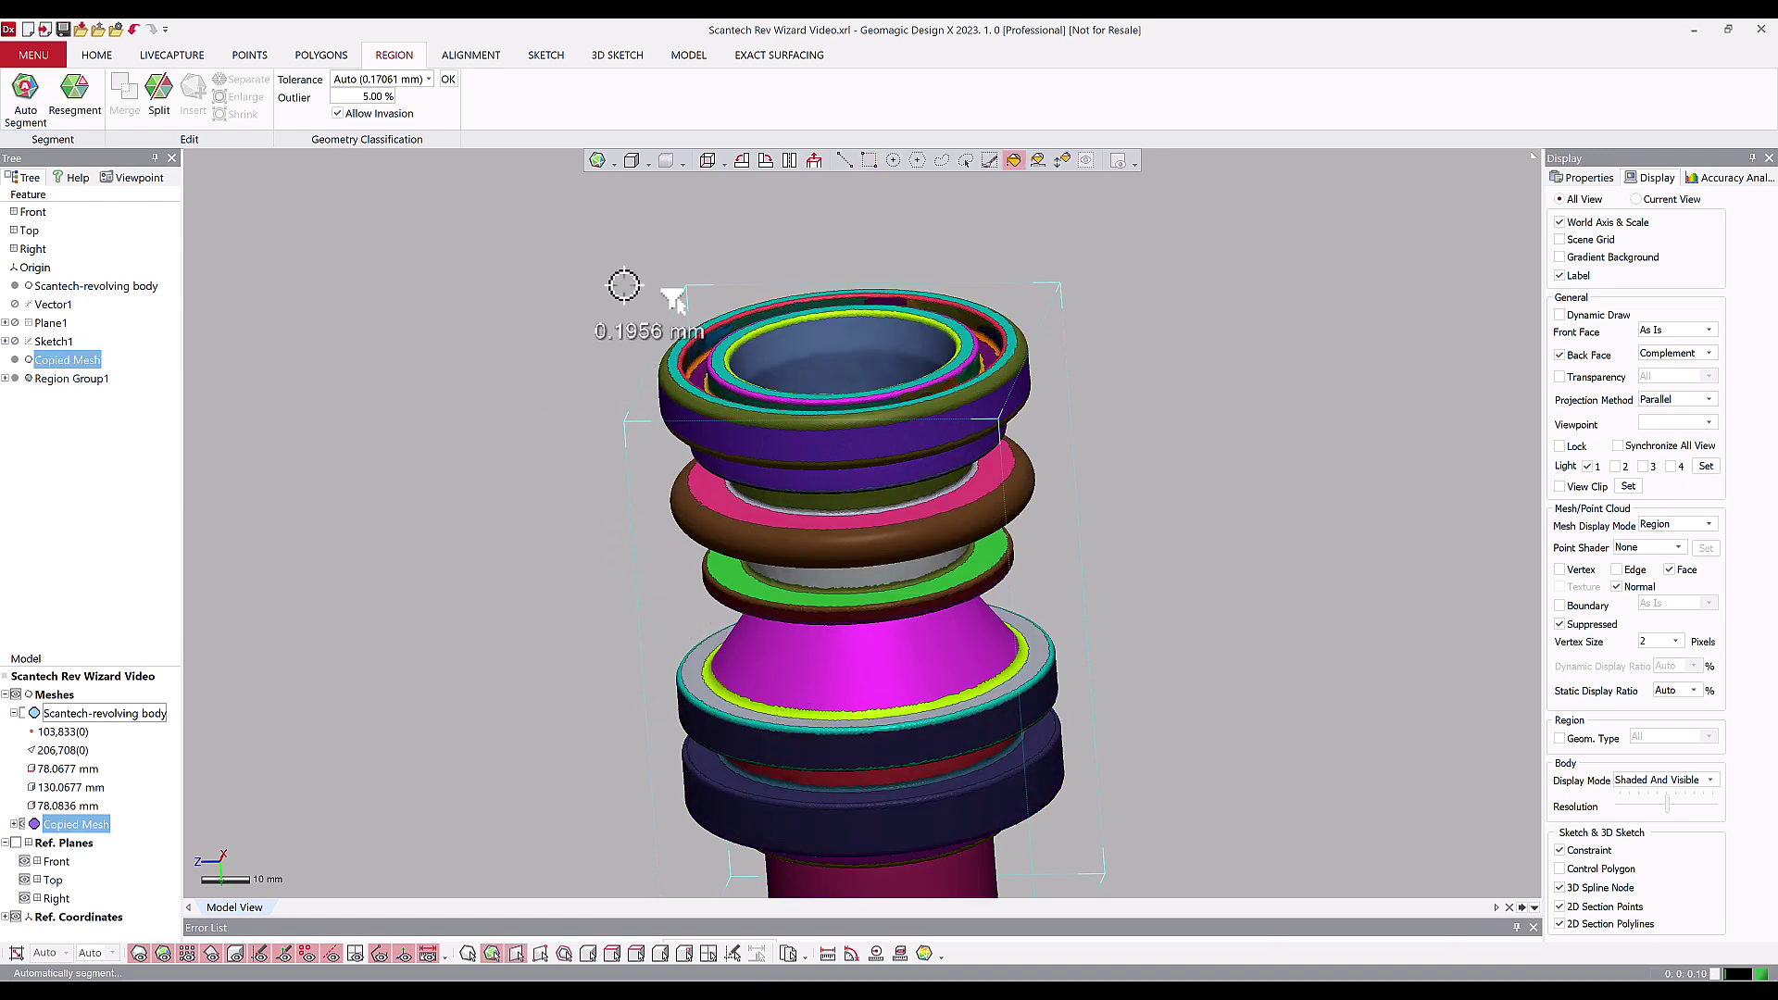
Step: Run the Revolution Wizard on all regions of the copied mesh and generate a full-revolution solid preview
click(686, 56)
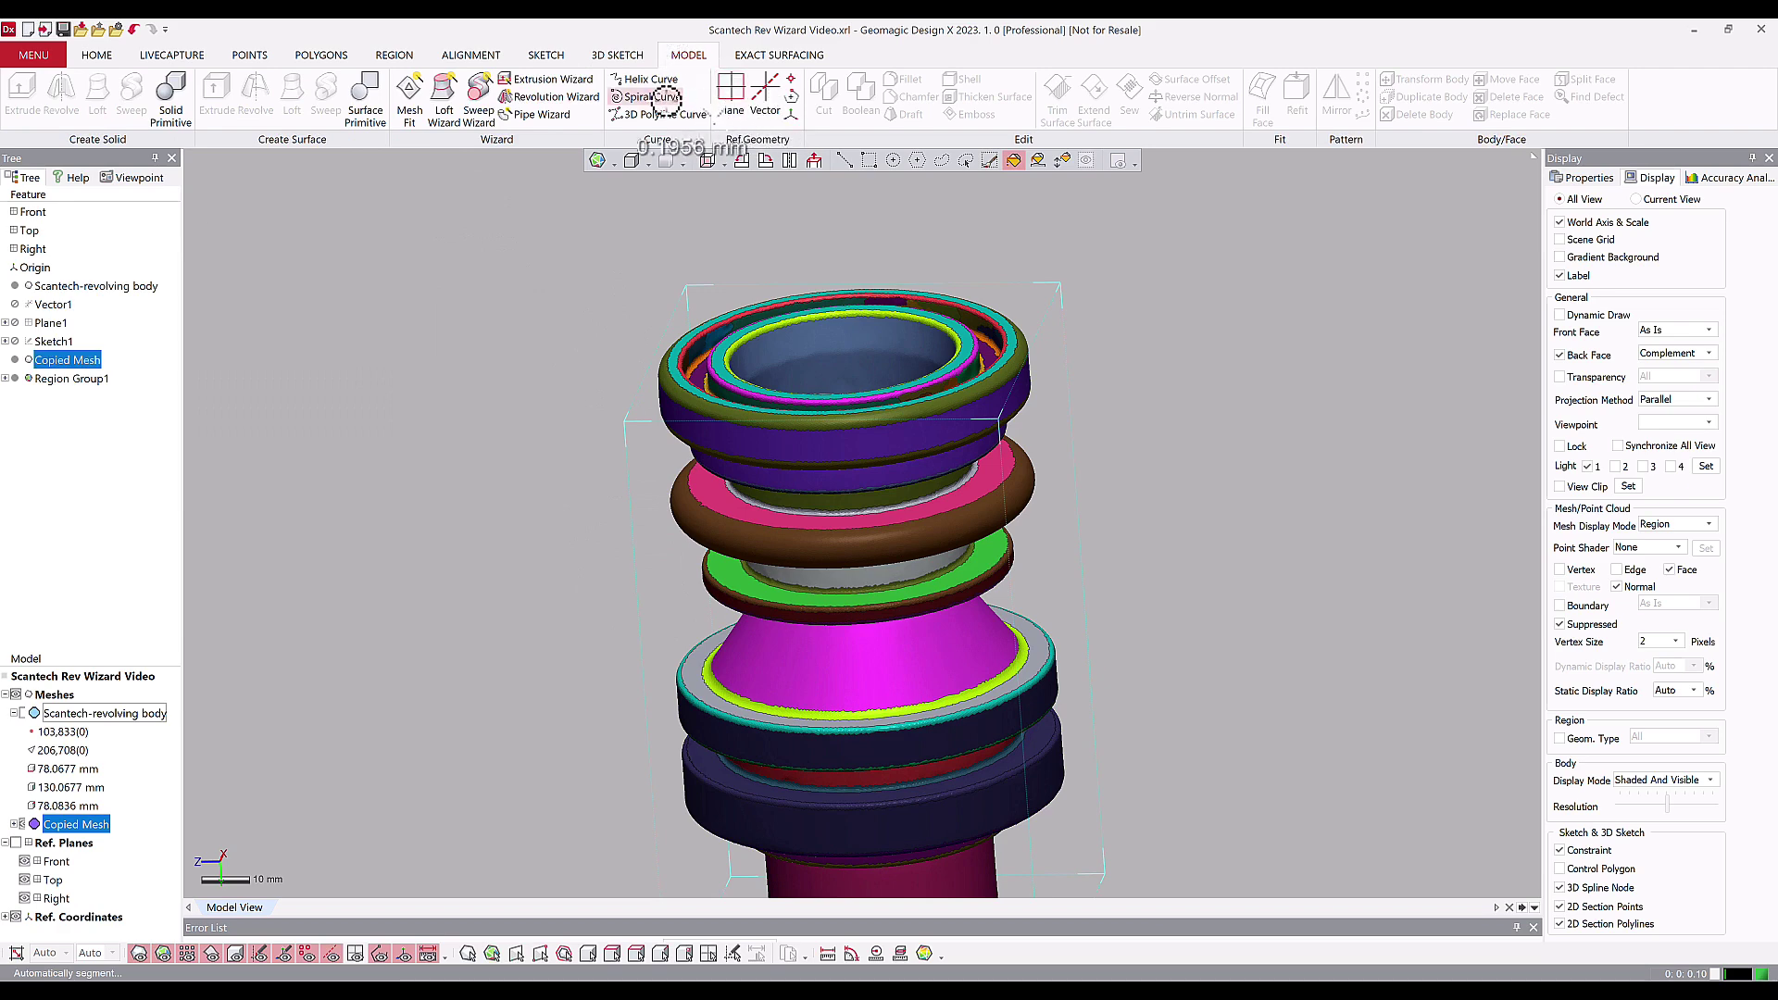
click(551, 96)
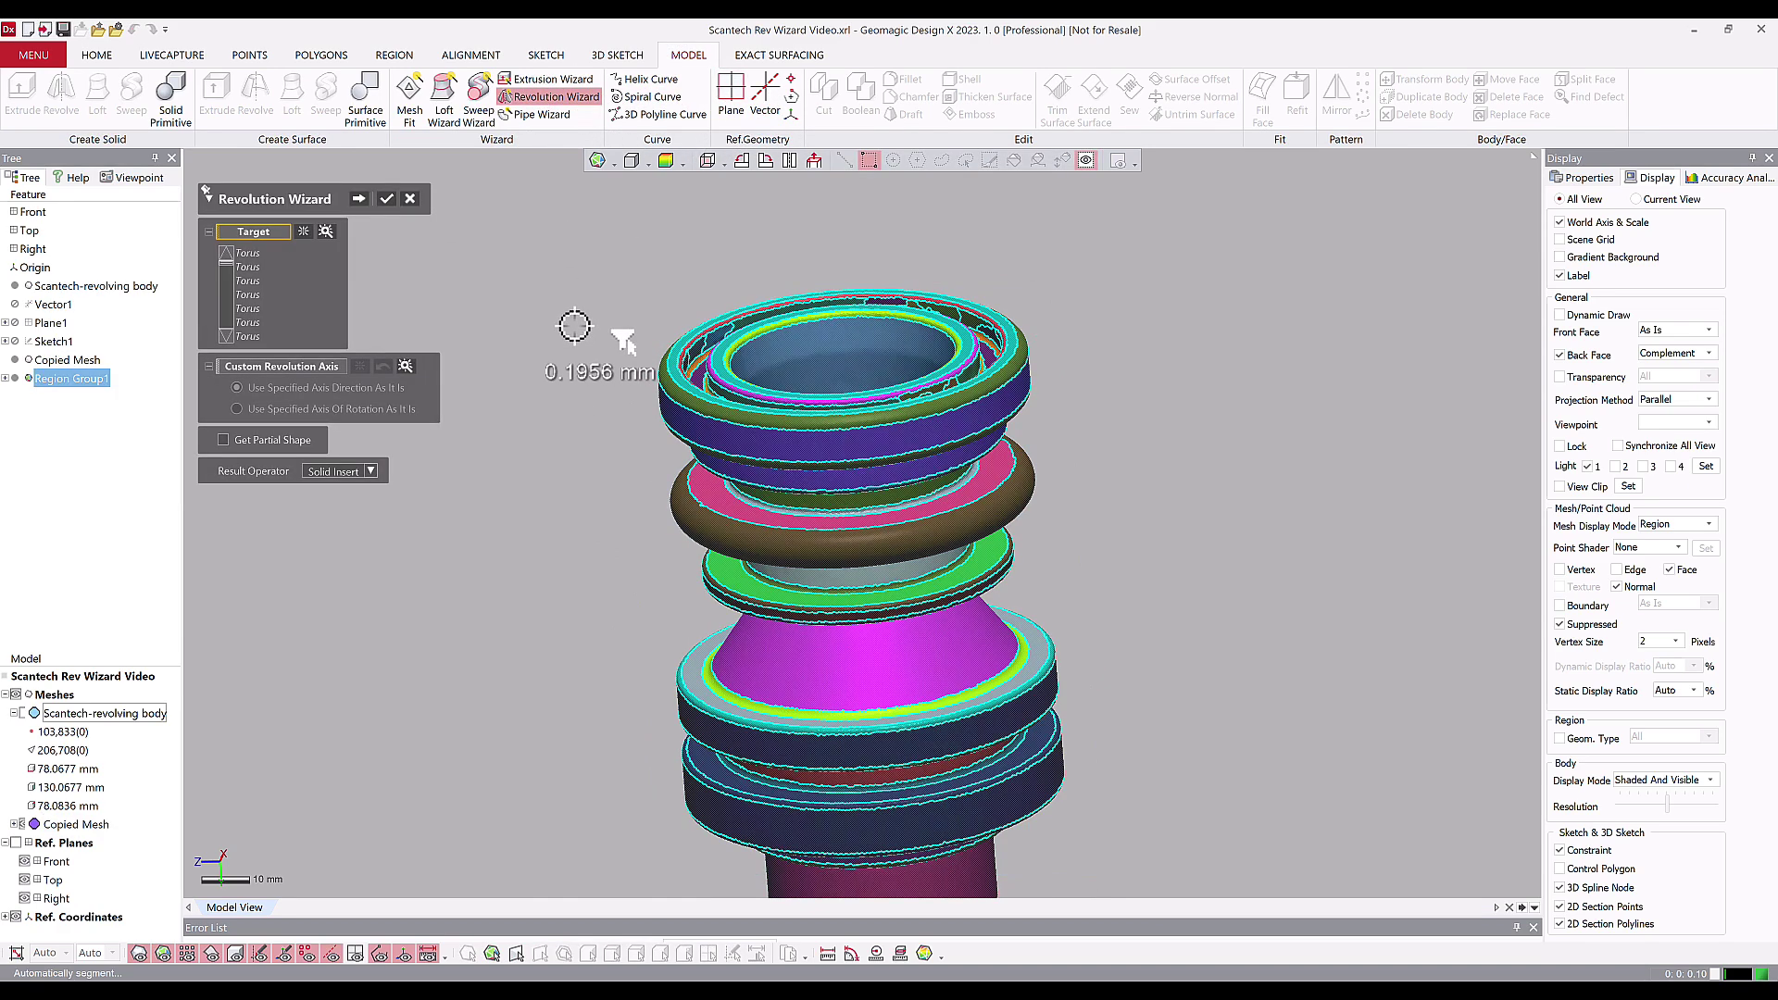
click(357, 198)
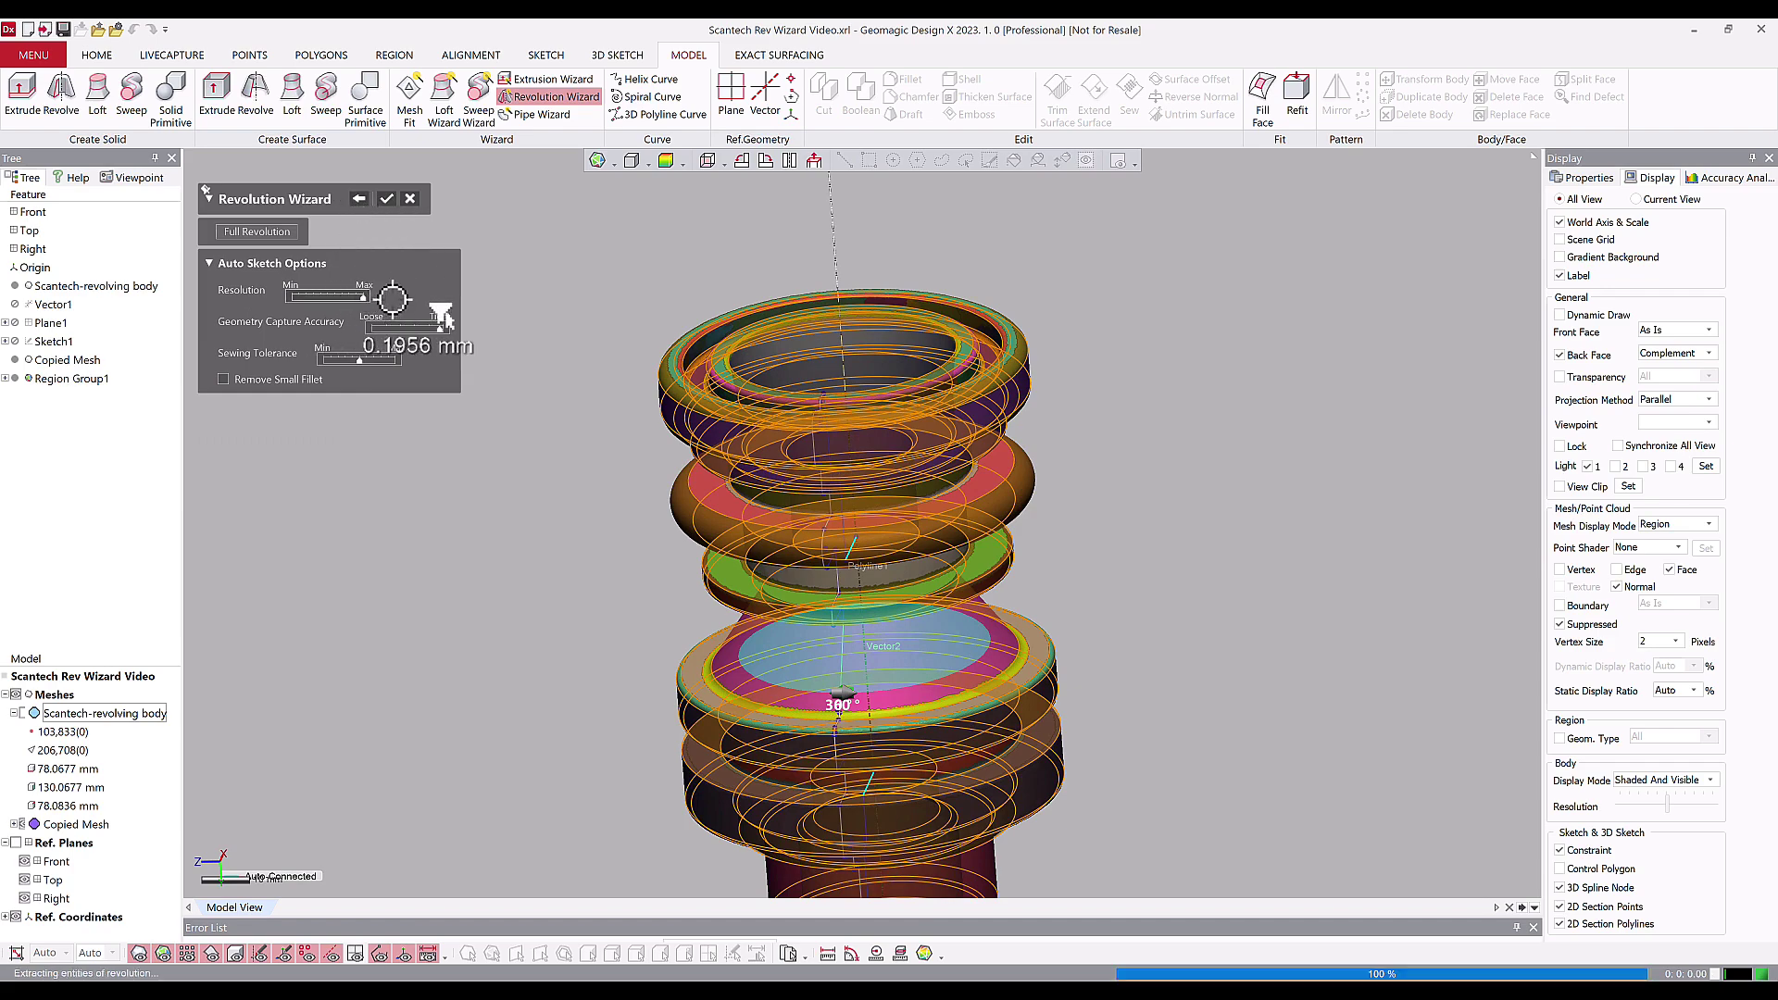
scroll(1204, 307, up, 3)
scroll(1204, 308, down, 3)
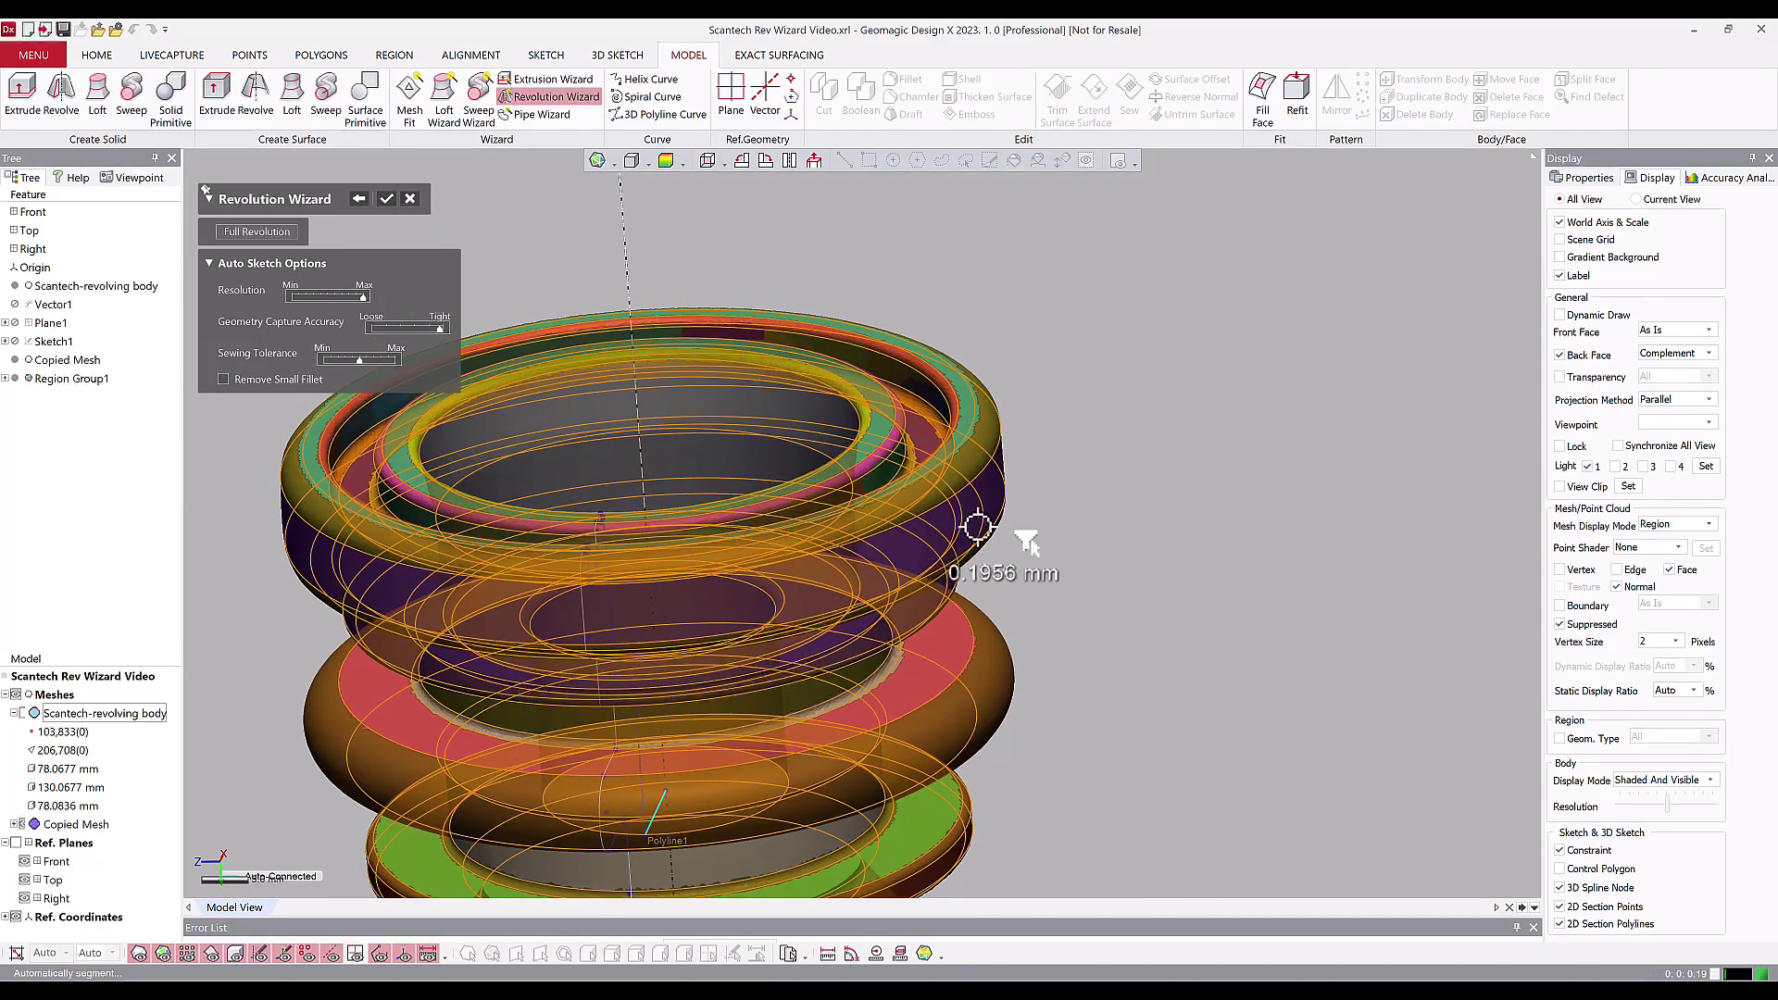
Step: Hide the meshes and examine the extracted profile, fillets and steps of the revolved preview
click(18, 693)
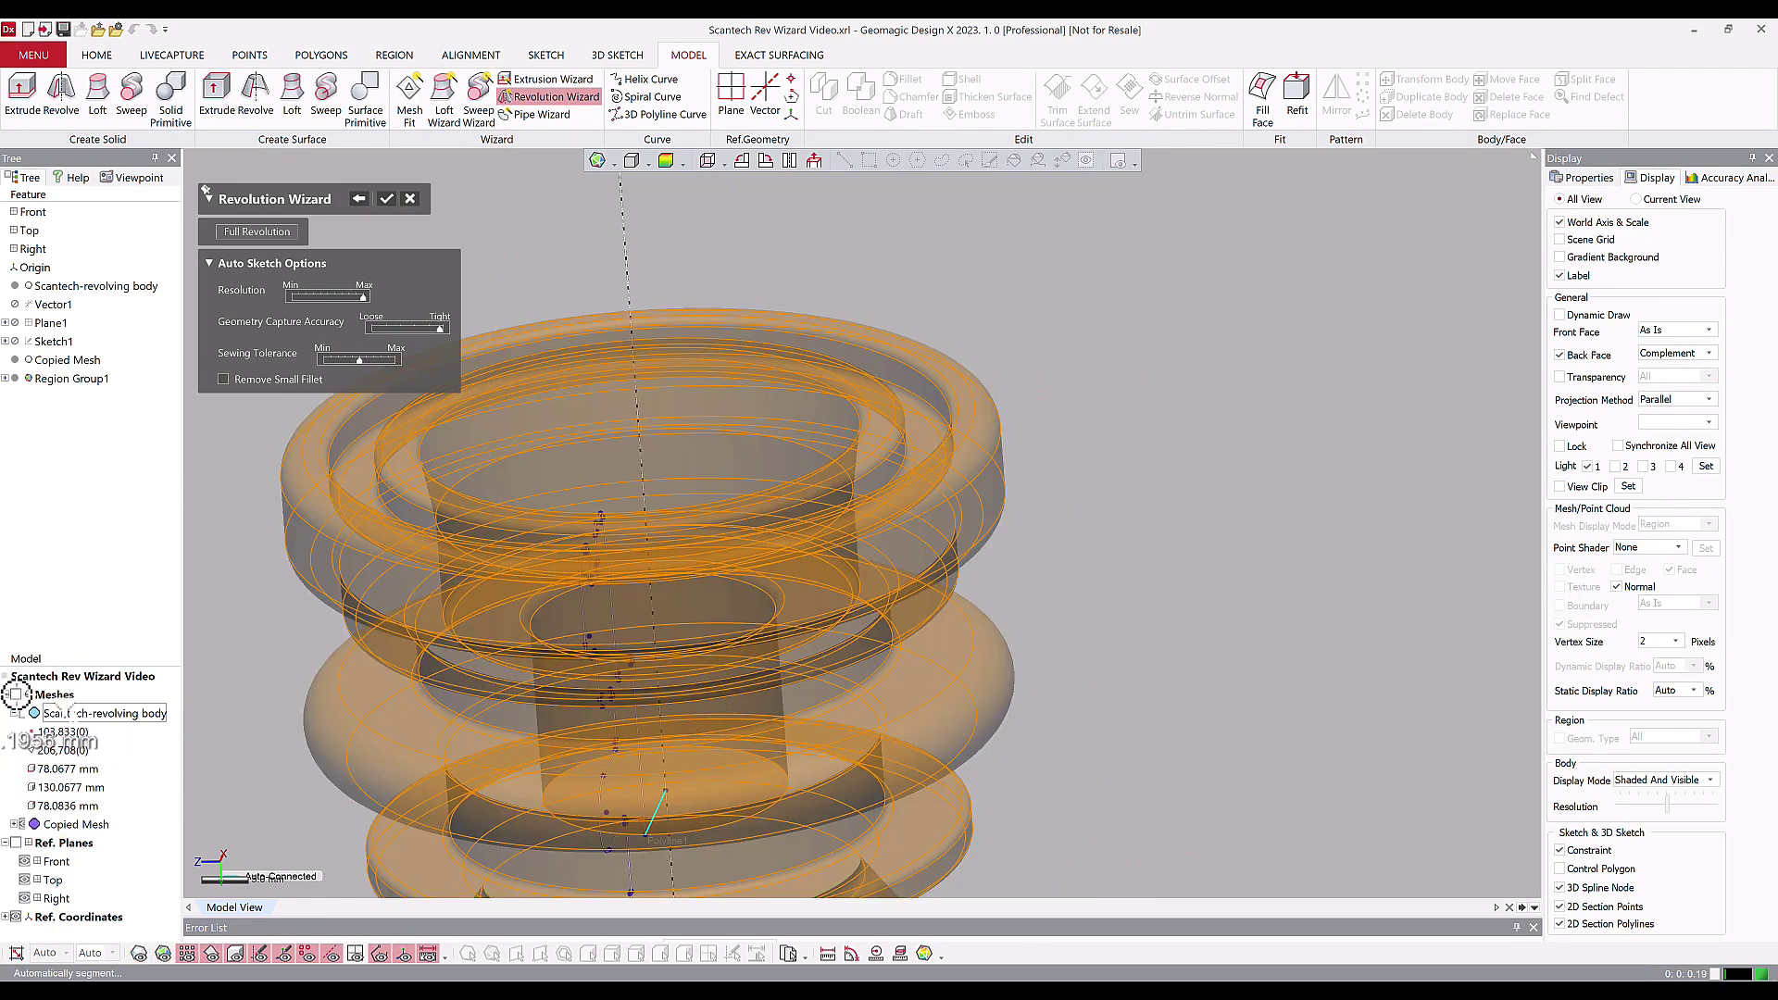
right_drag(683, 555, 783, 557)
scroll(783, 557, up, 5)
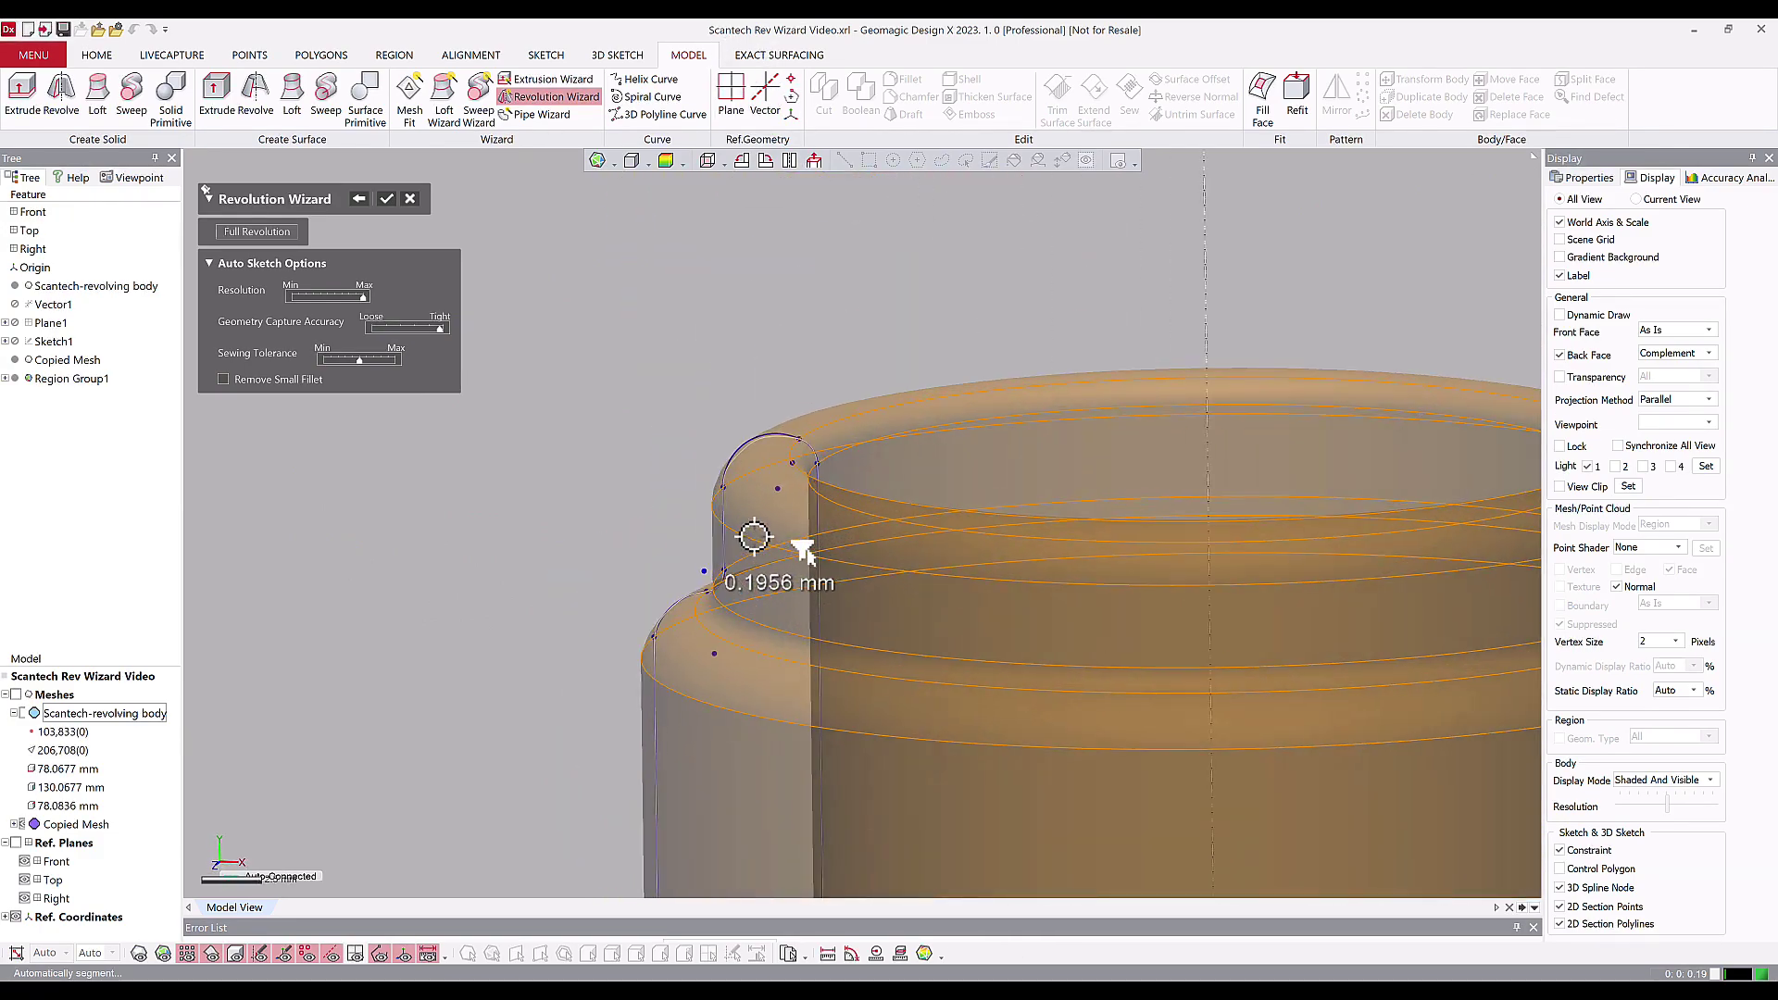
right_drag(871, 504, 765, 454)
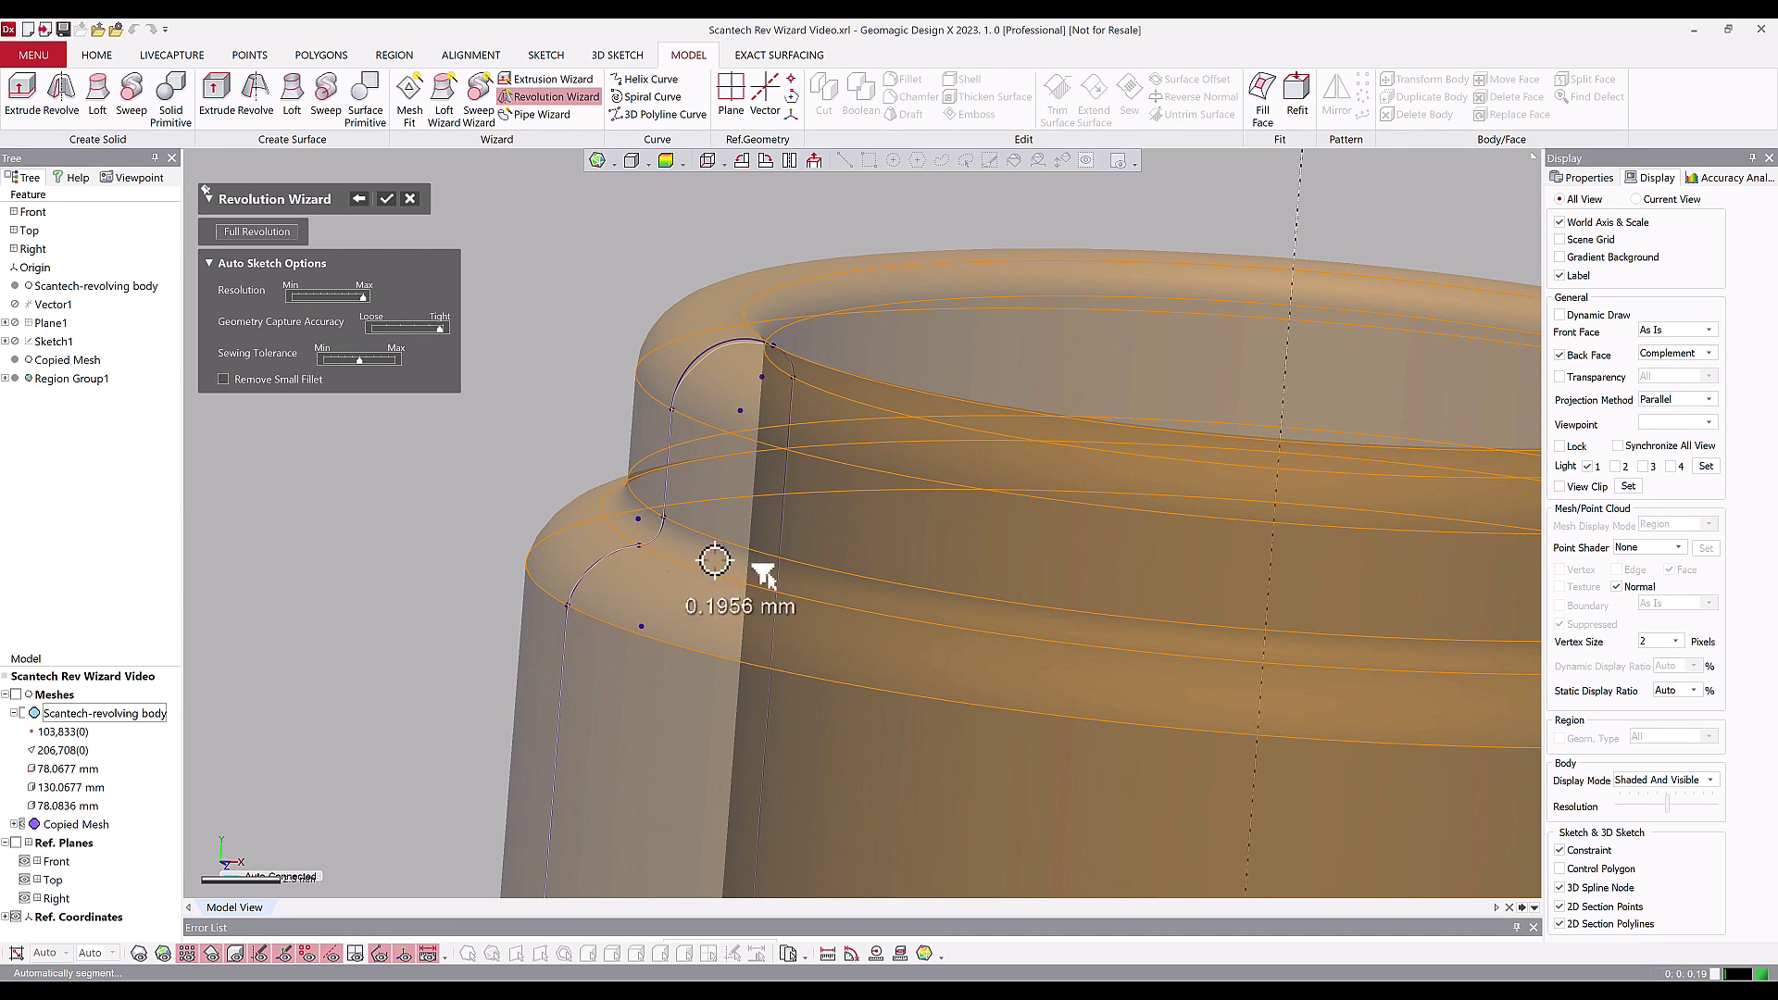
right_drag(765, 576, 776, 466)
mouse_move(823, 646)
right_down()
mouse_move(774, 543)
mouse_move(825, 559)
mouse_move(833, 603)
mouse_move(852, 593)
mouse_move(683, 587)
mouse_move(786, 409)
mouse_move(834, 510)
right_up()
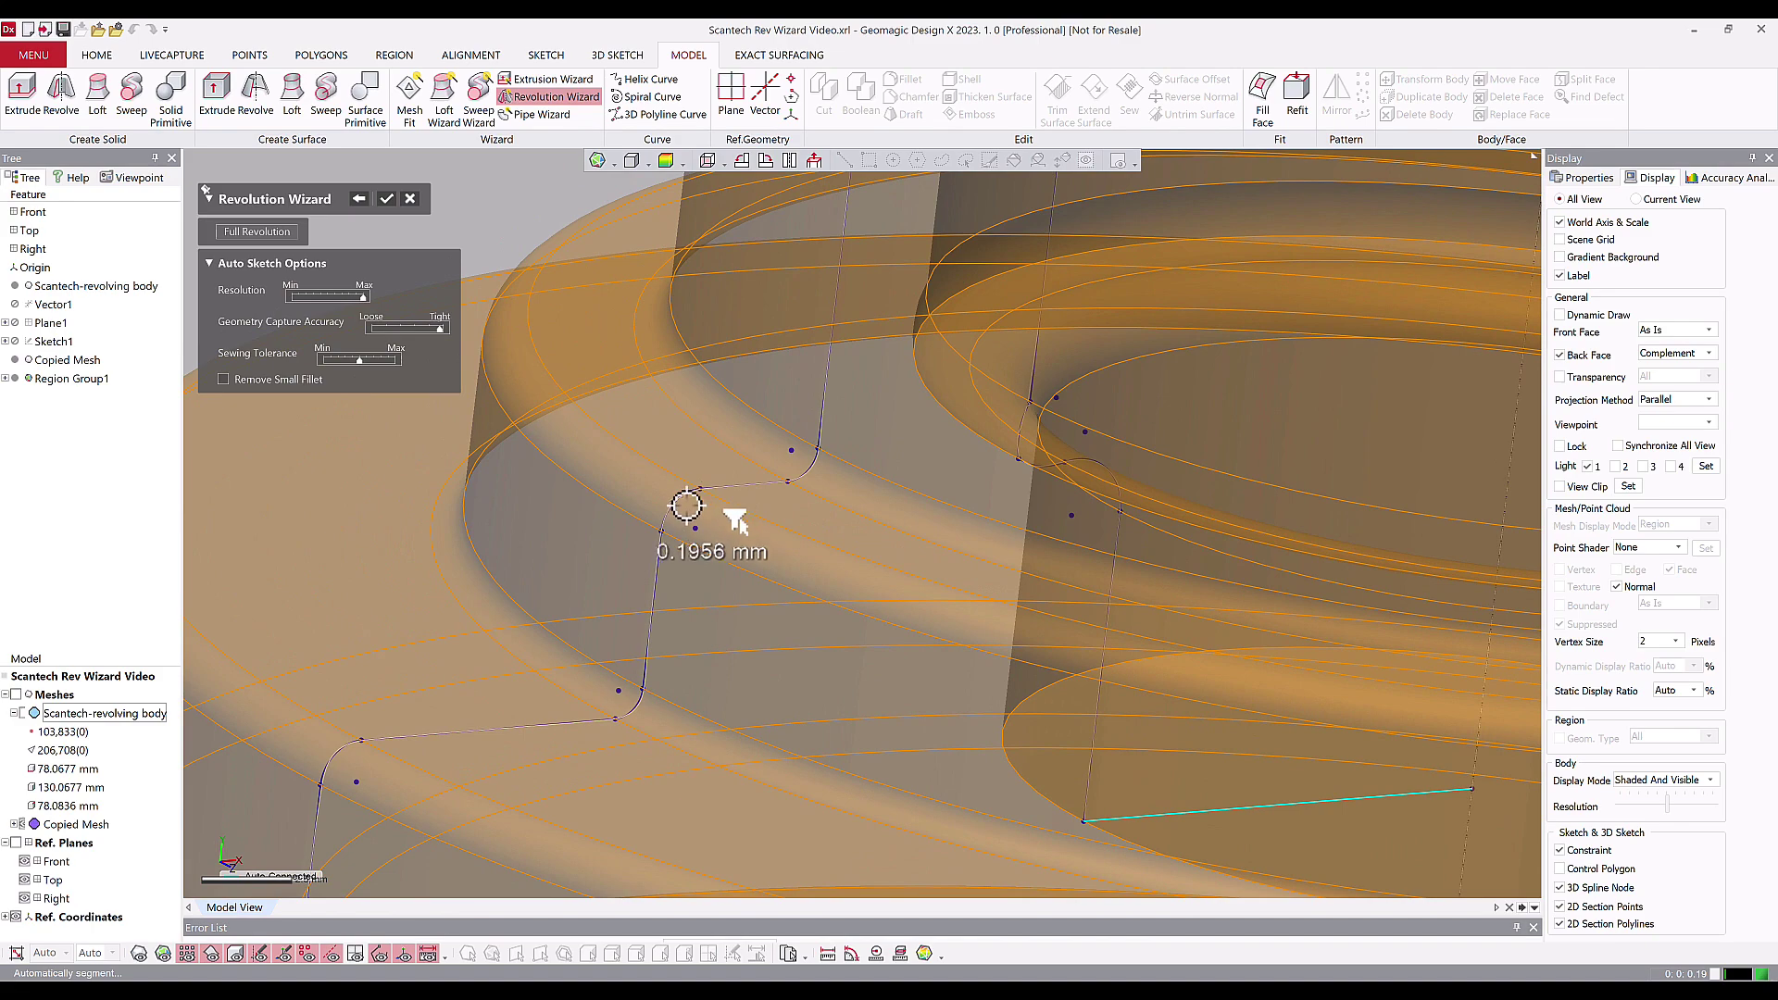
right_drag(492, 746, 1691, 199)
Step: Check the revolved preview against the scan with the body deviation color map
click(1712, 177)
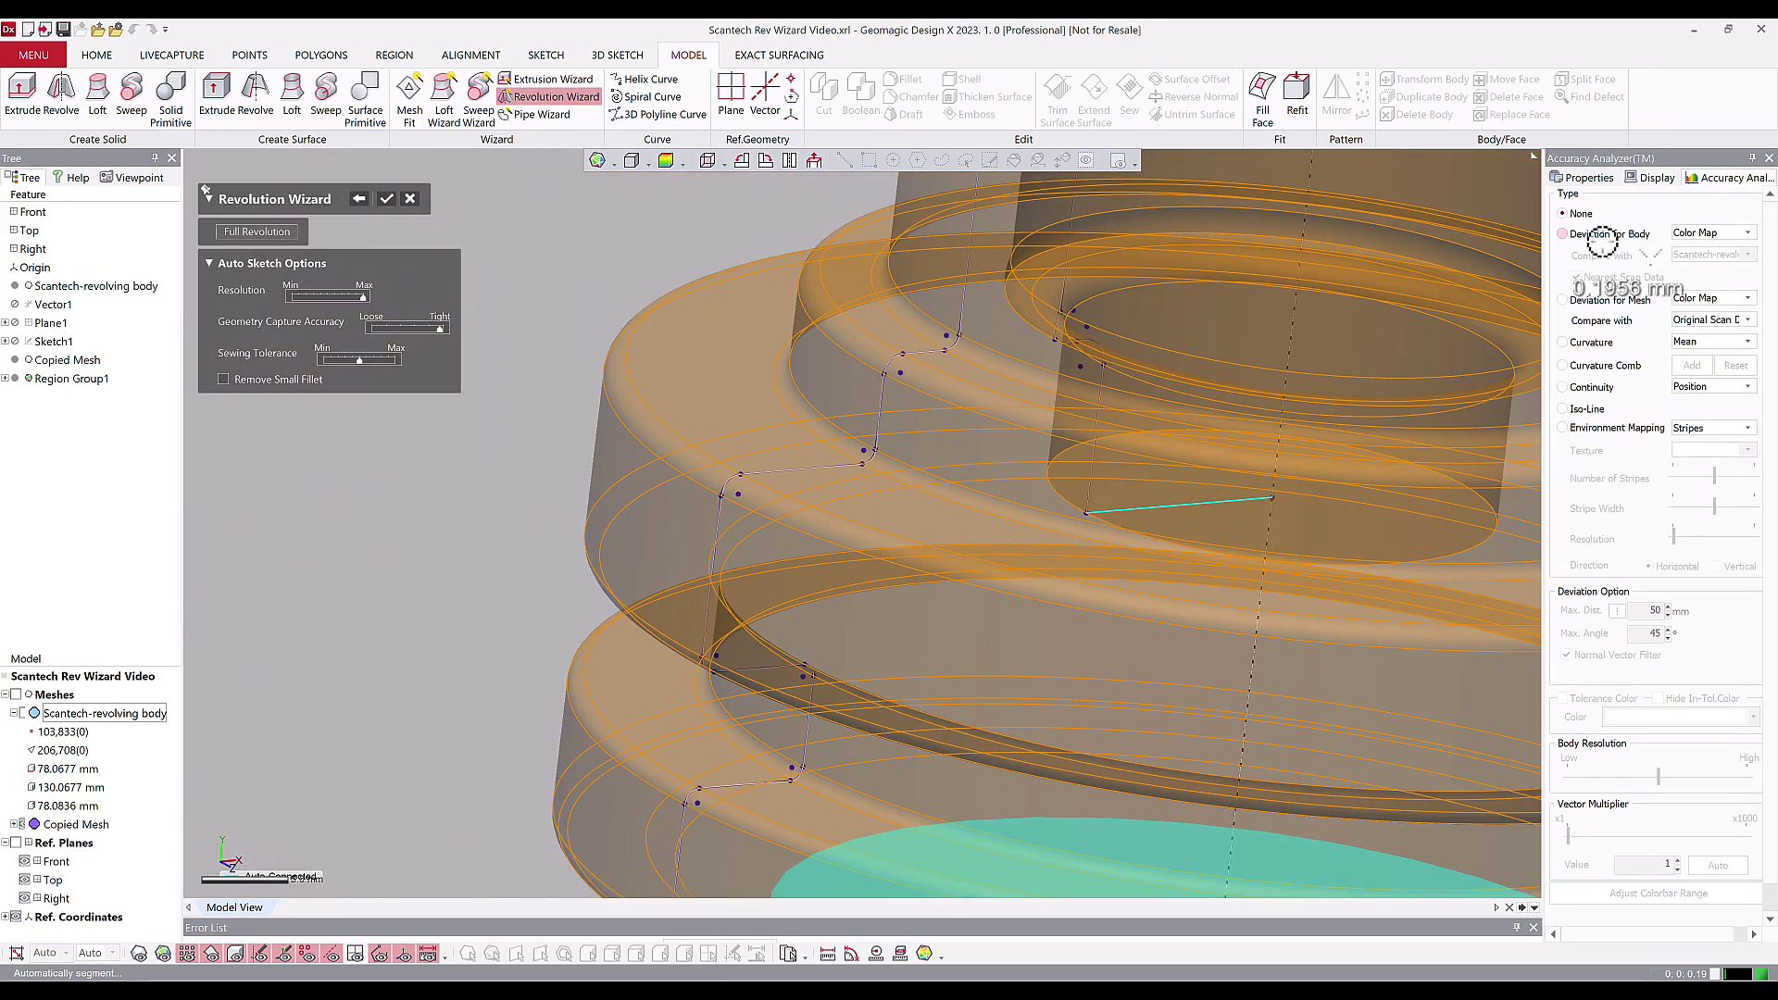
click(1602, 233)
scroll(845, 608, down, 3)
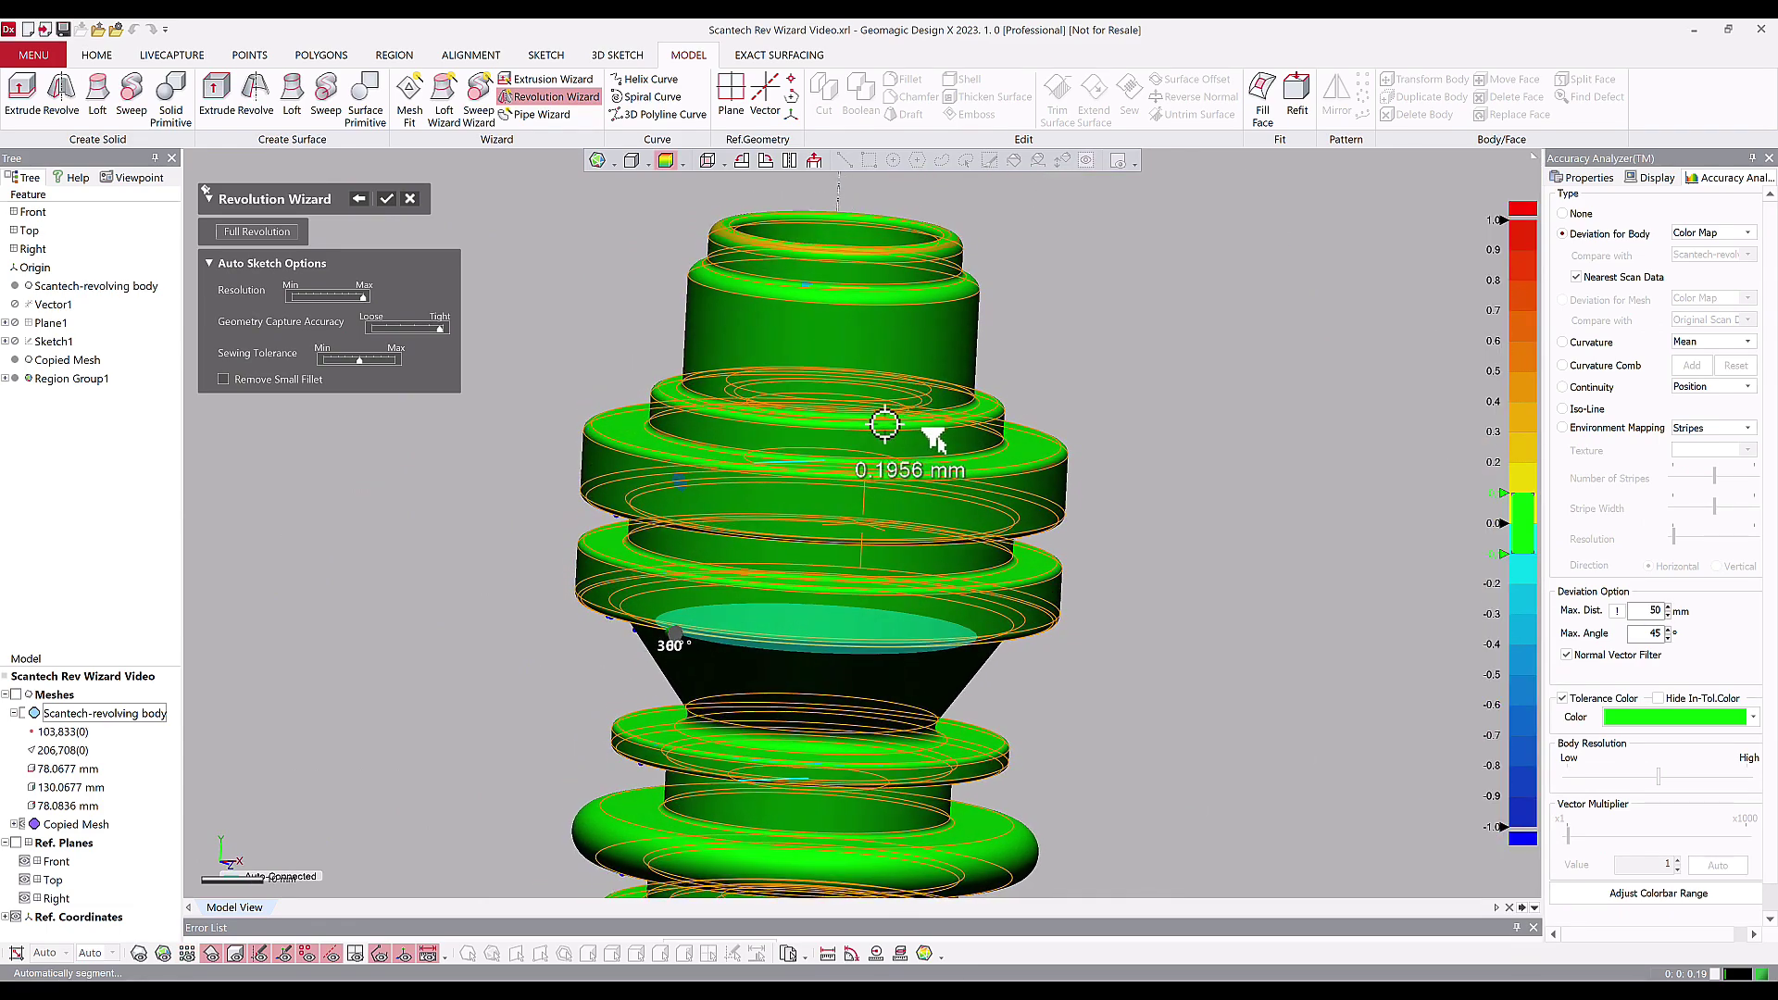
right_drag(875, 426, 866, 477)
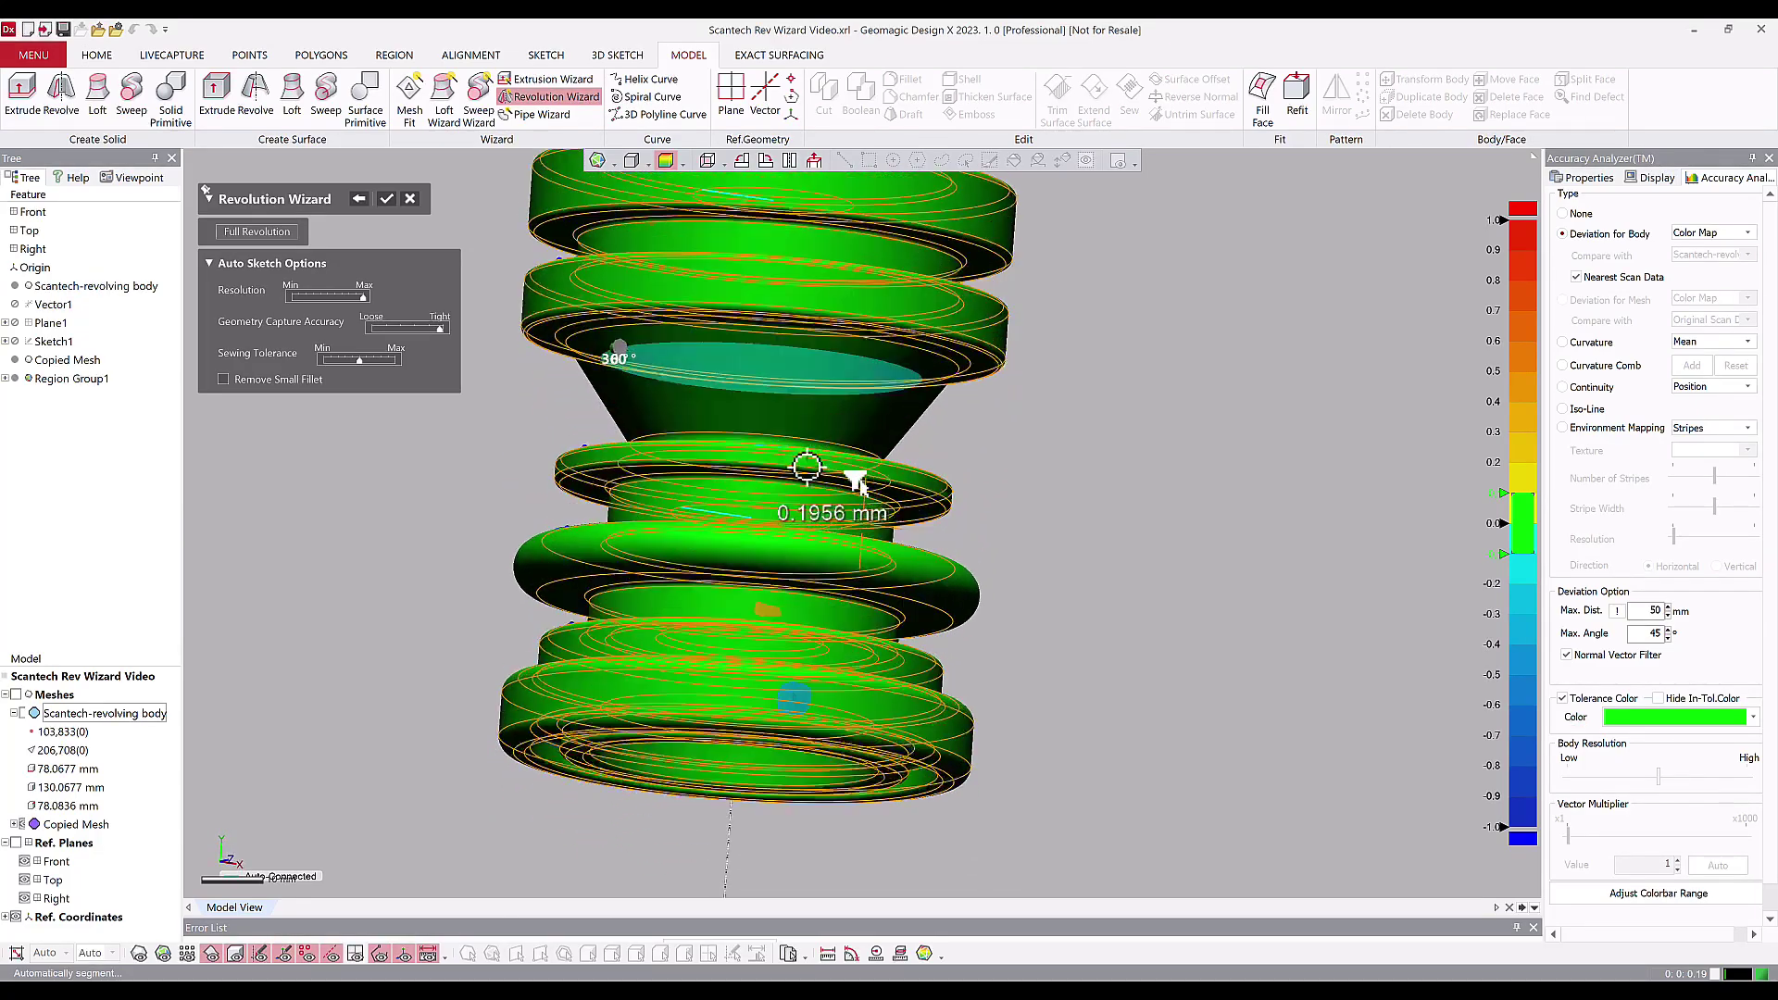
Step: Accept the Revolution Wizard result as a revolved solid body
click(389, 199)
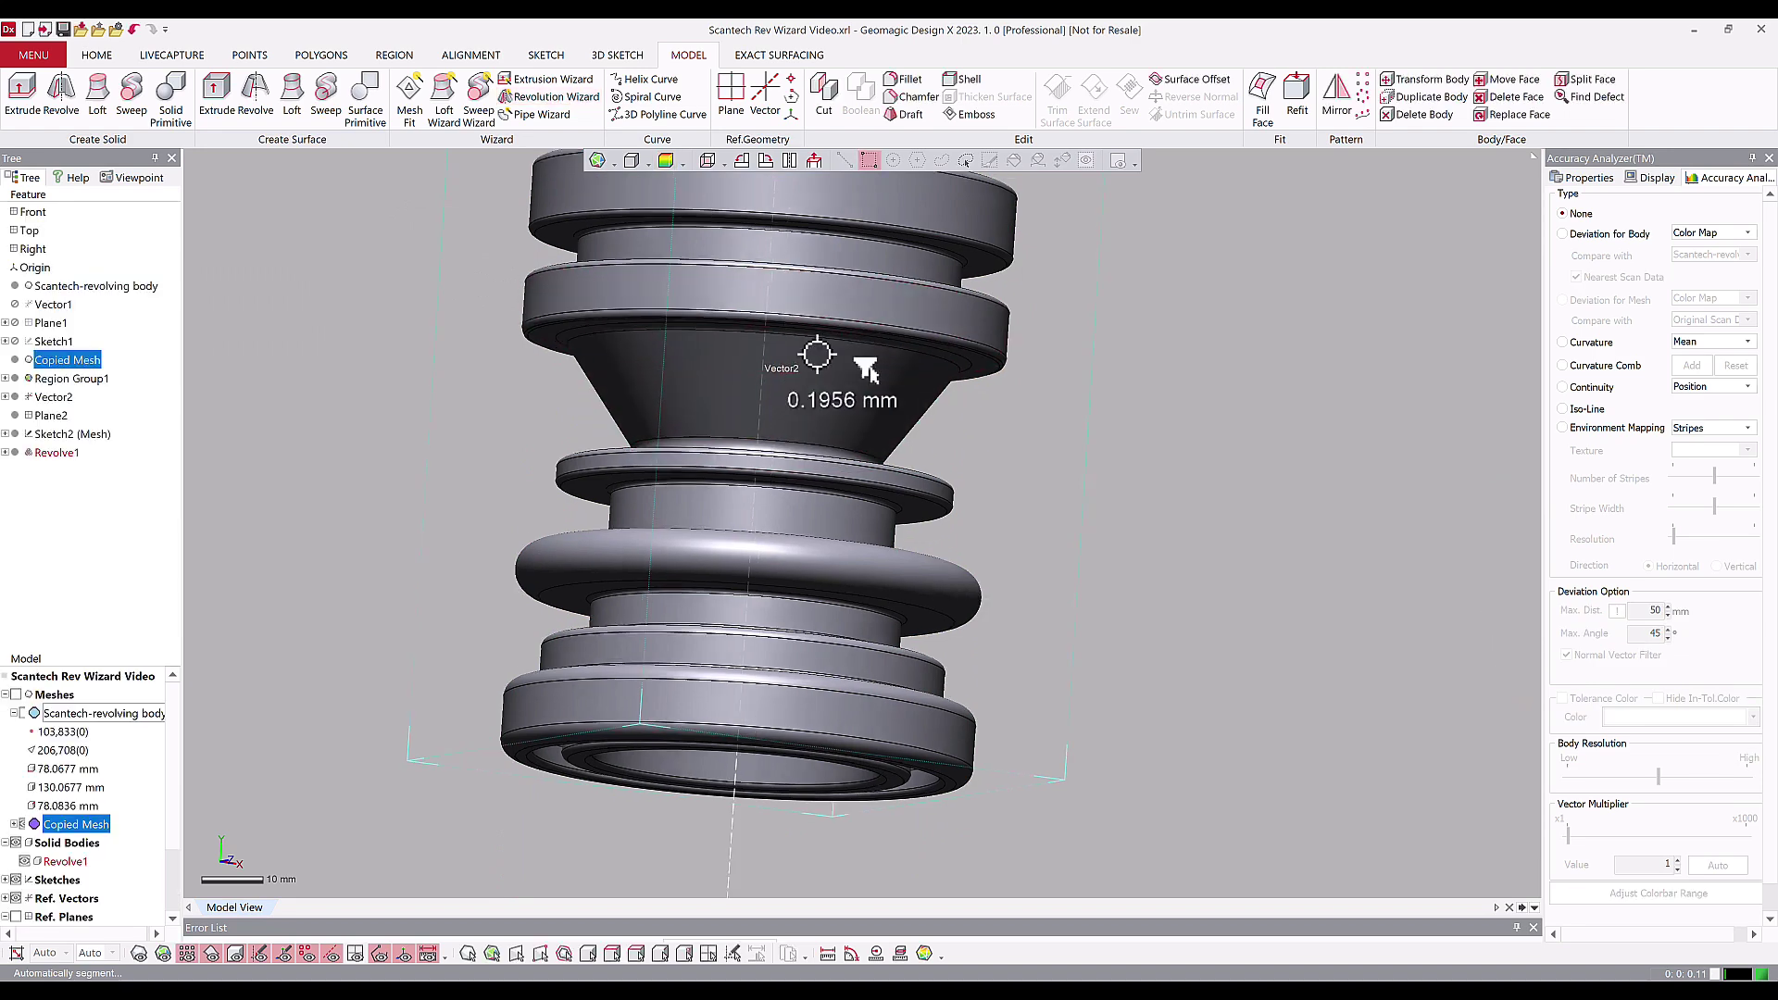
right_drag(793, 349, 854, 585)
right_drag(852, 495, 843, 472)
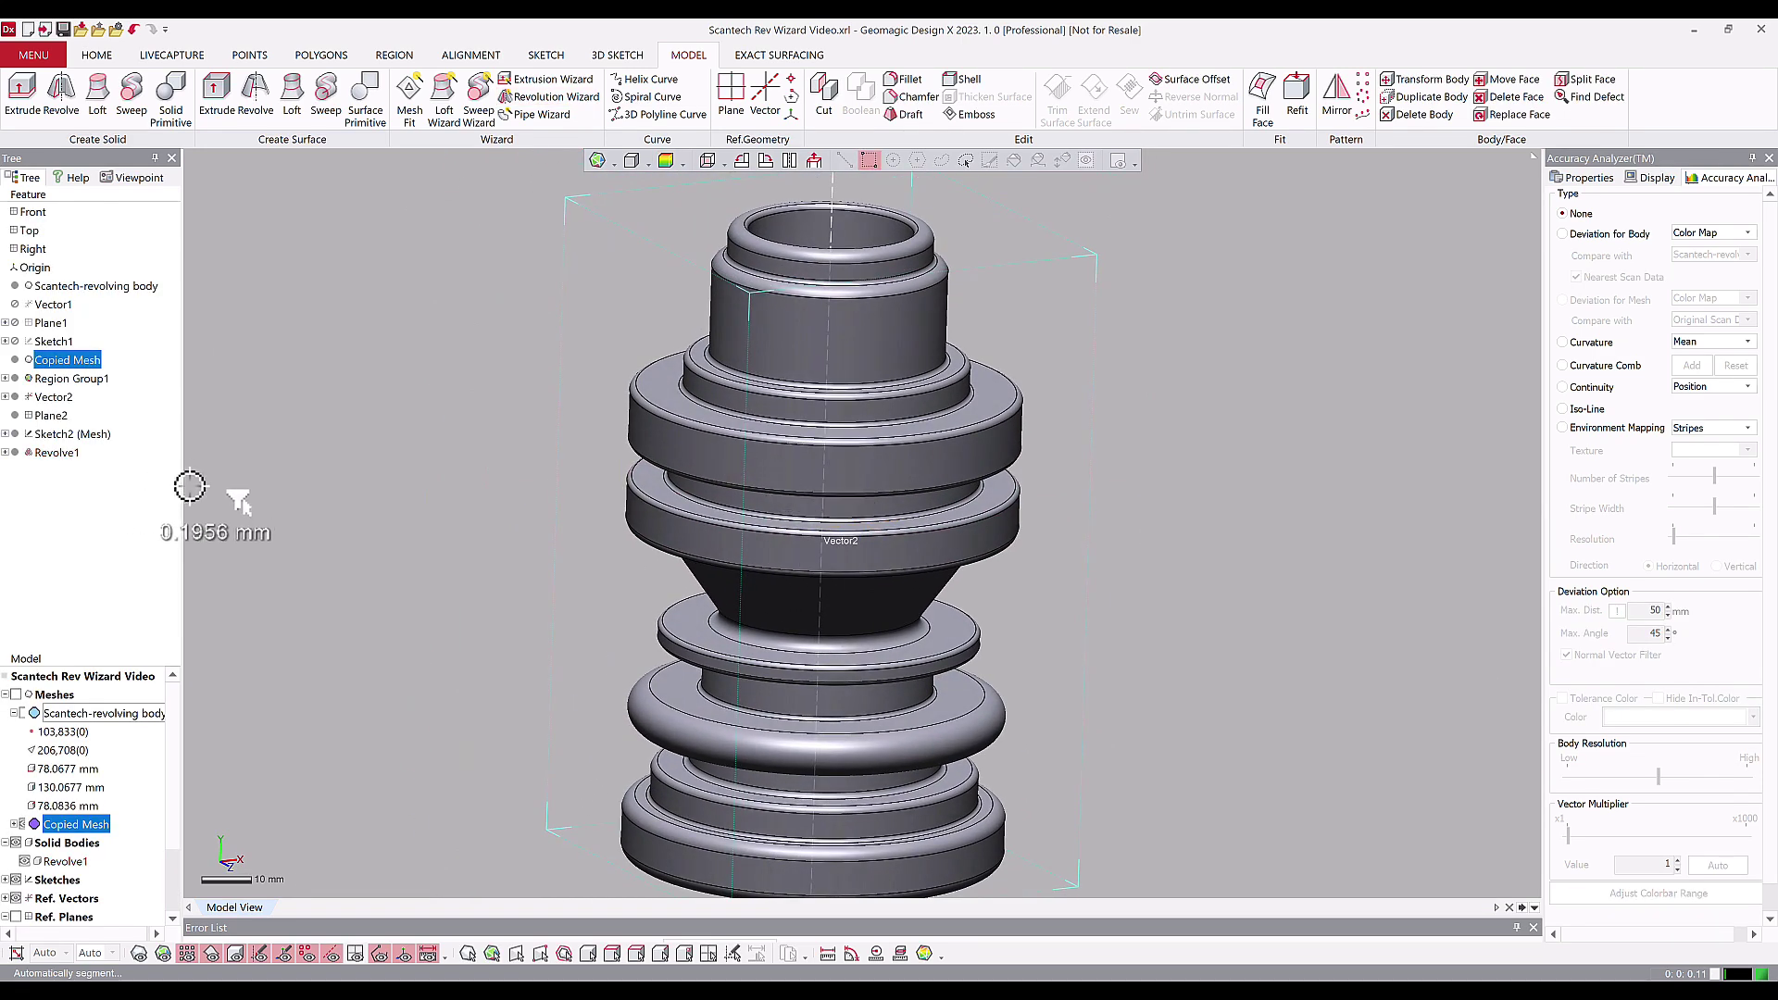
Step: Open Sketch2 (Mesh) for editing and examine the revolve's profile and constraints face-on
right_click(94, 437)
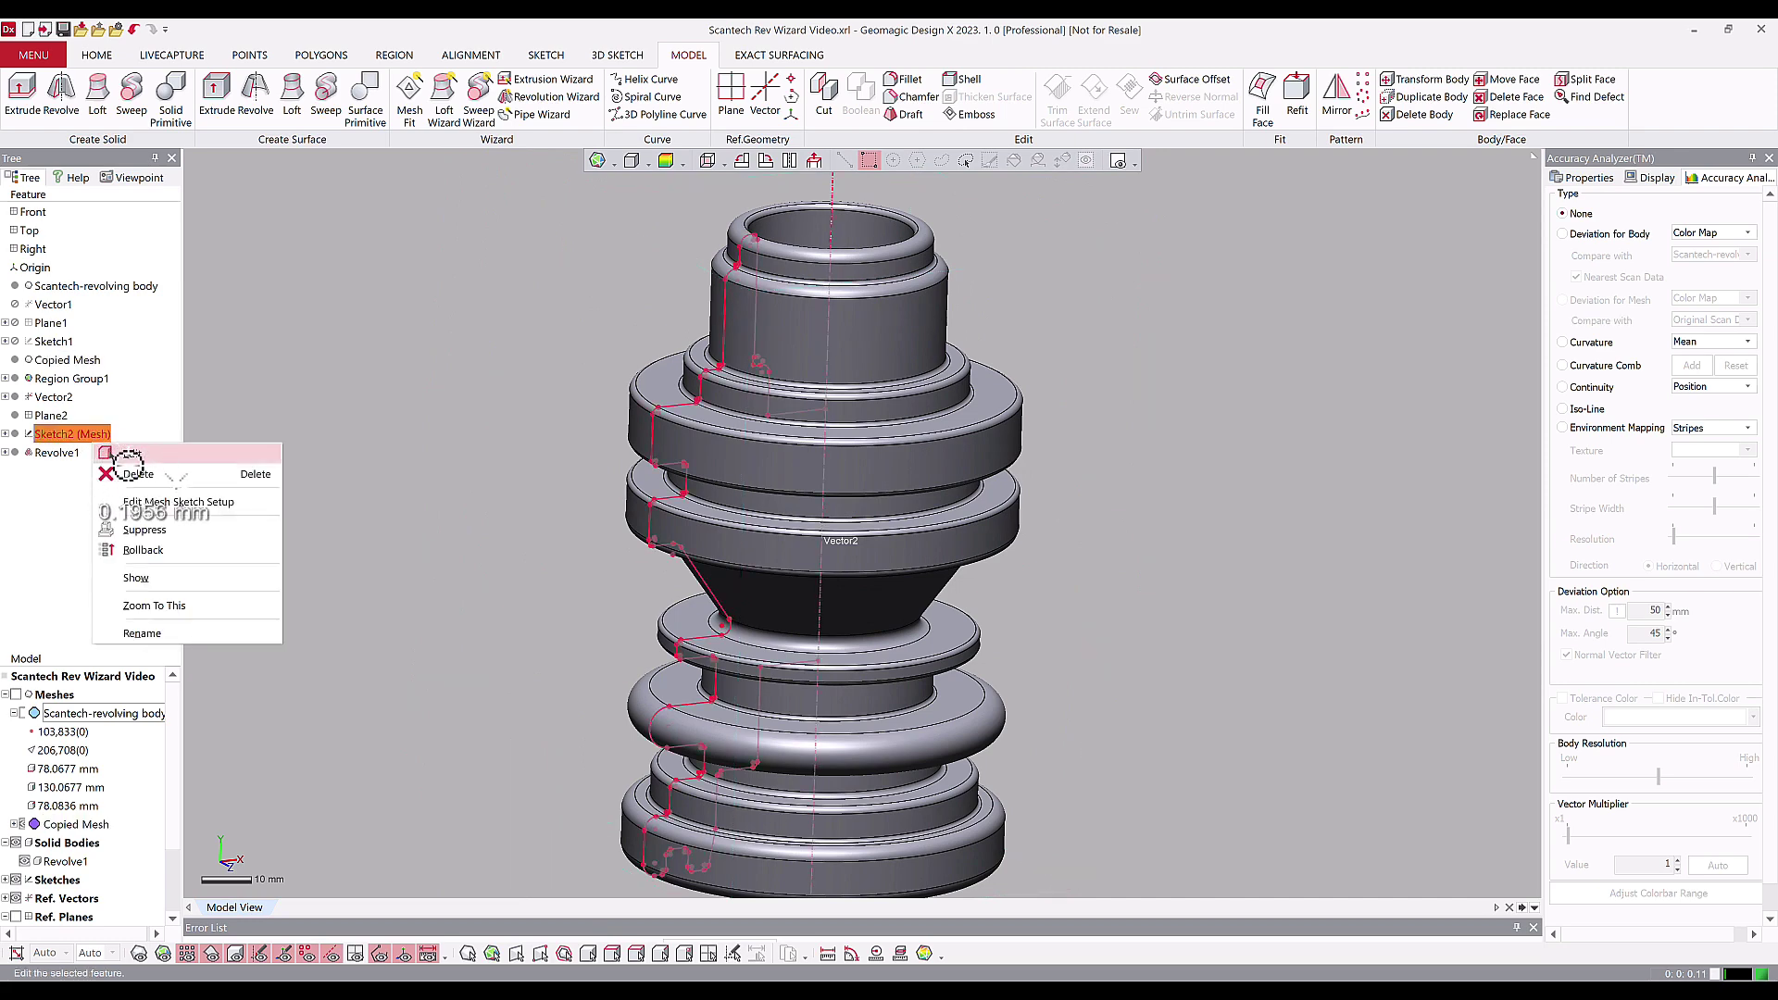
click(130, 454)
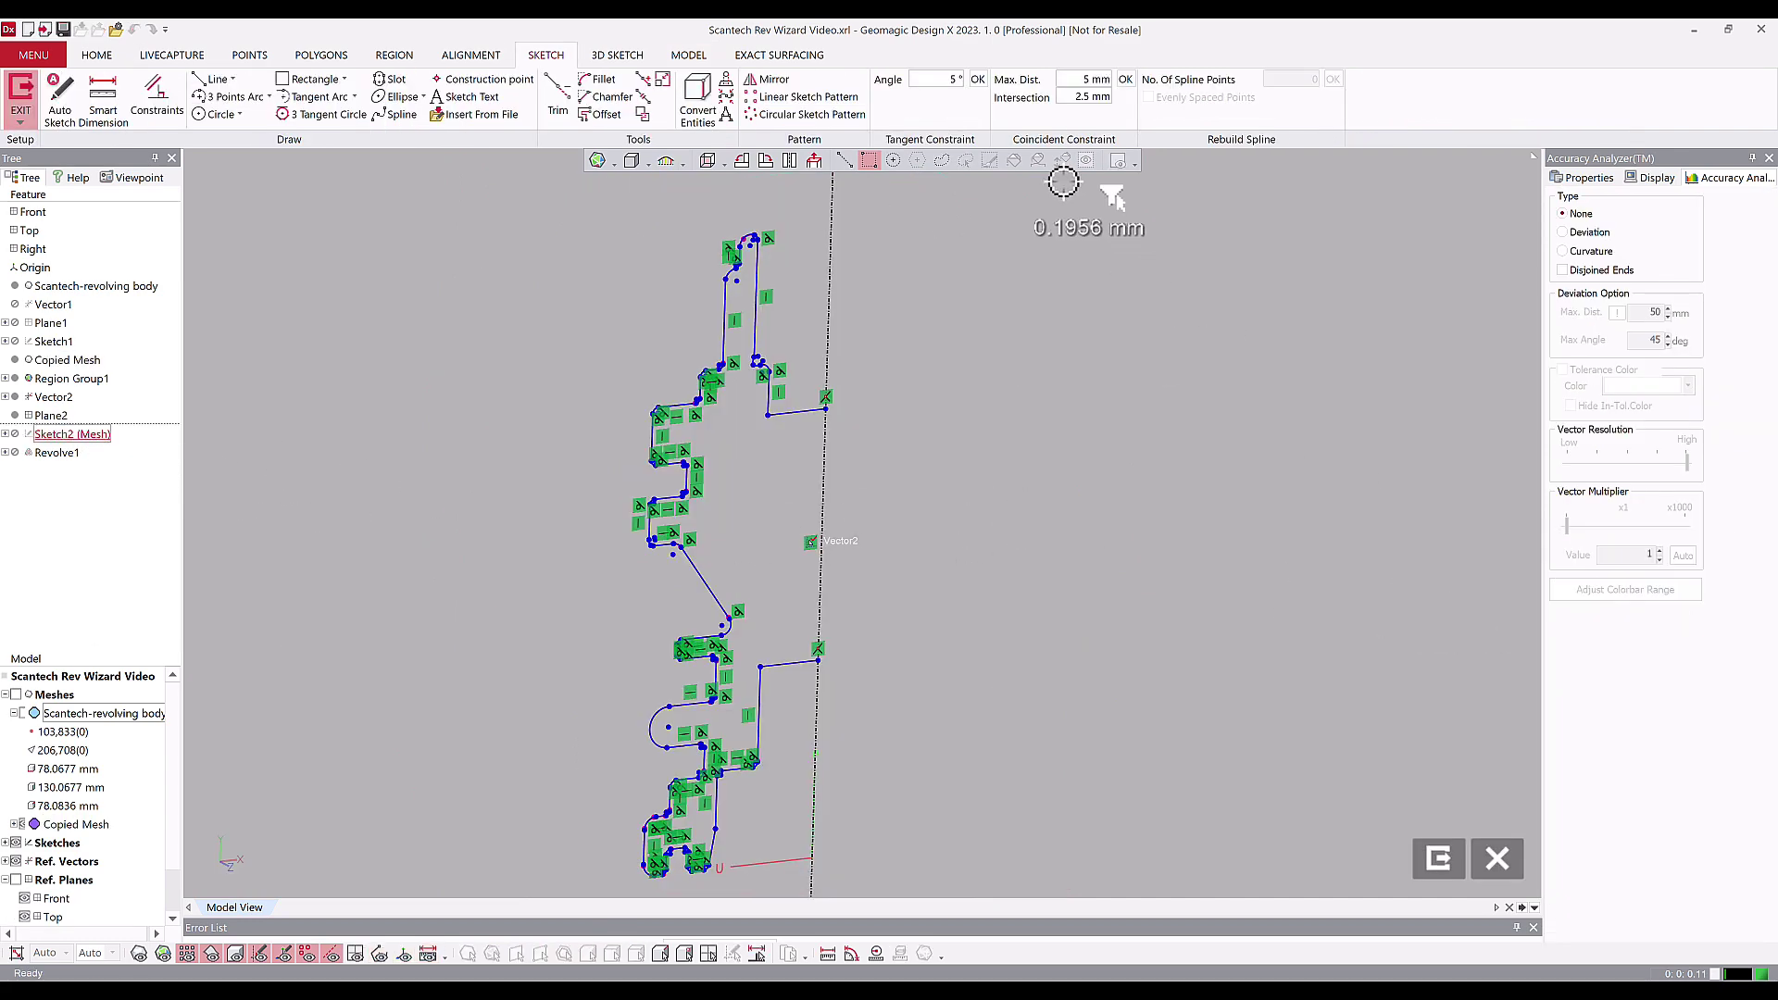
click(816, 160)
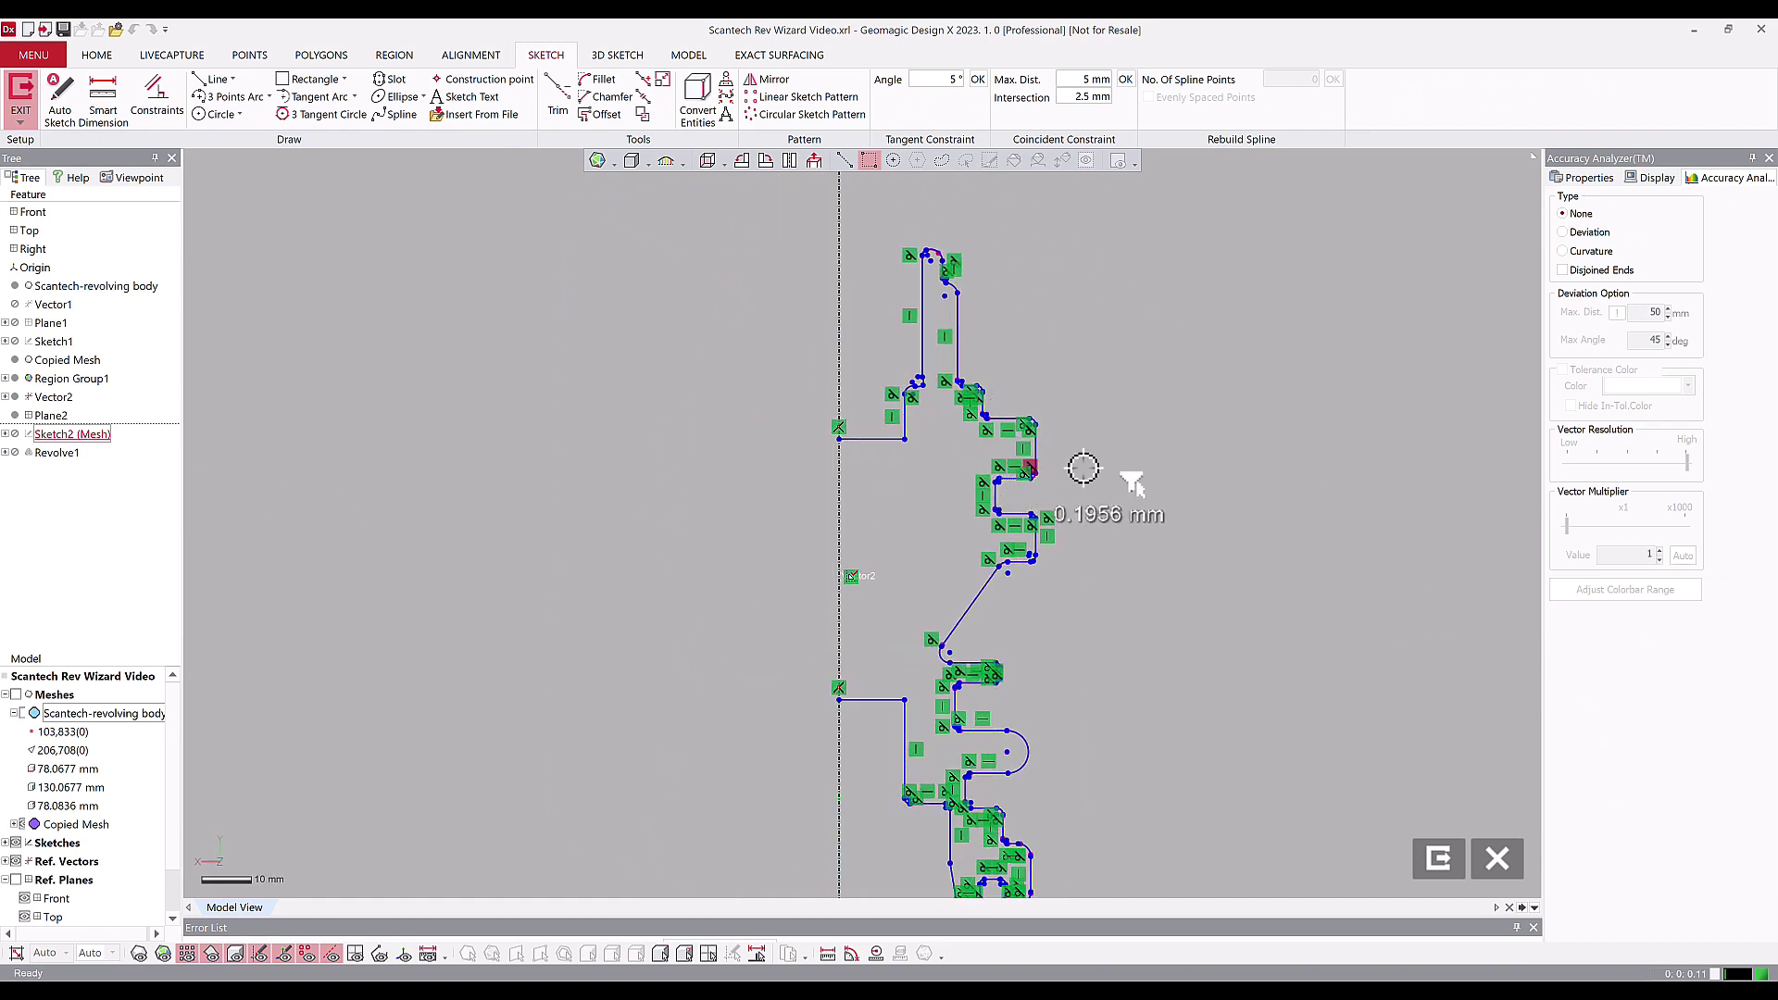
scroll(877, 651, up, 5)
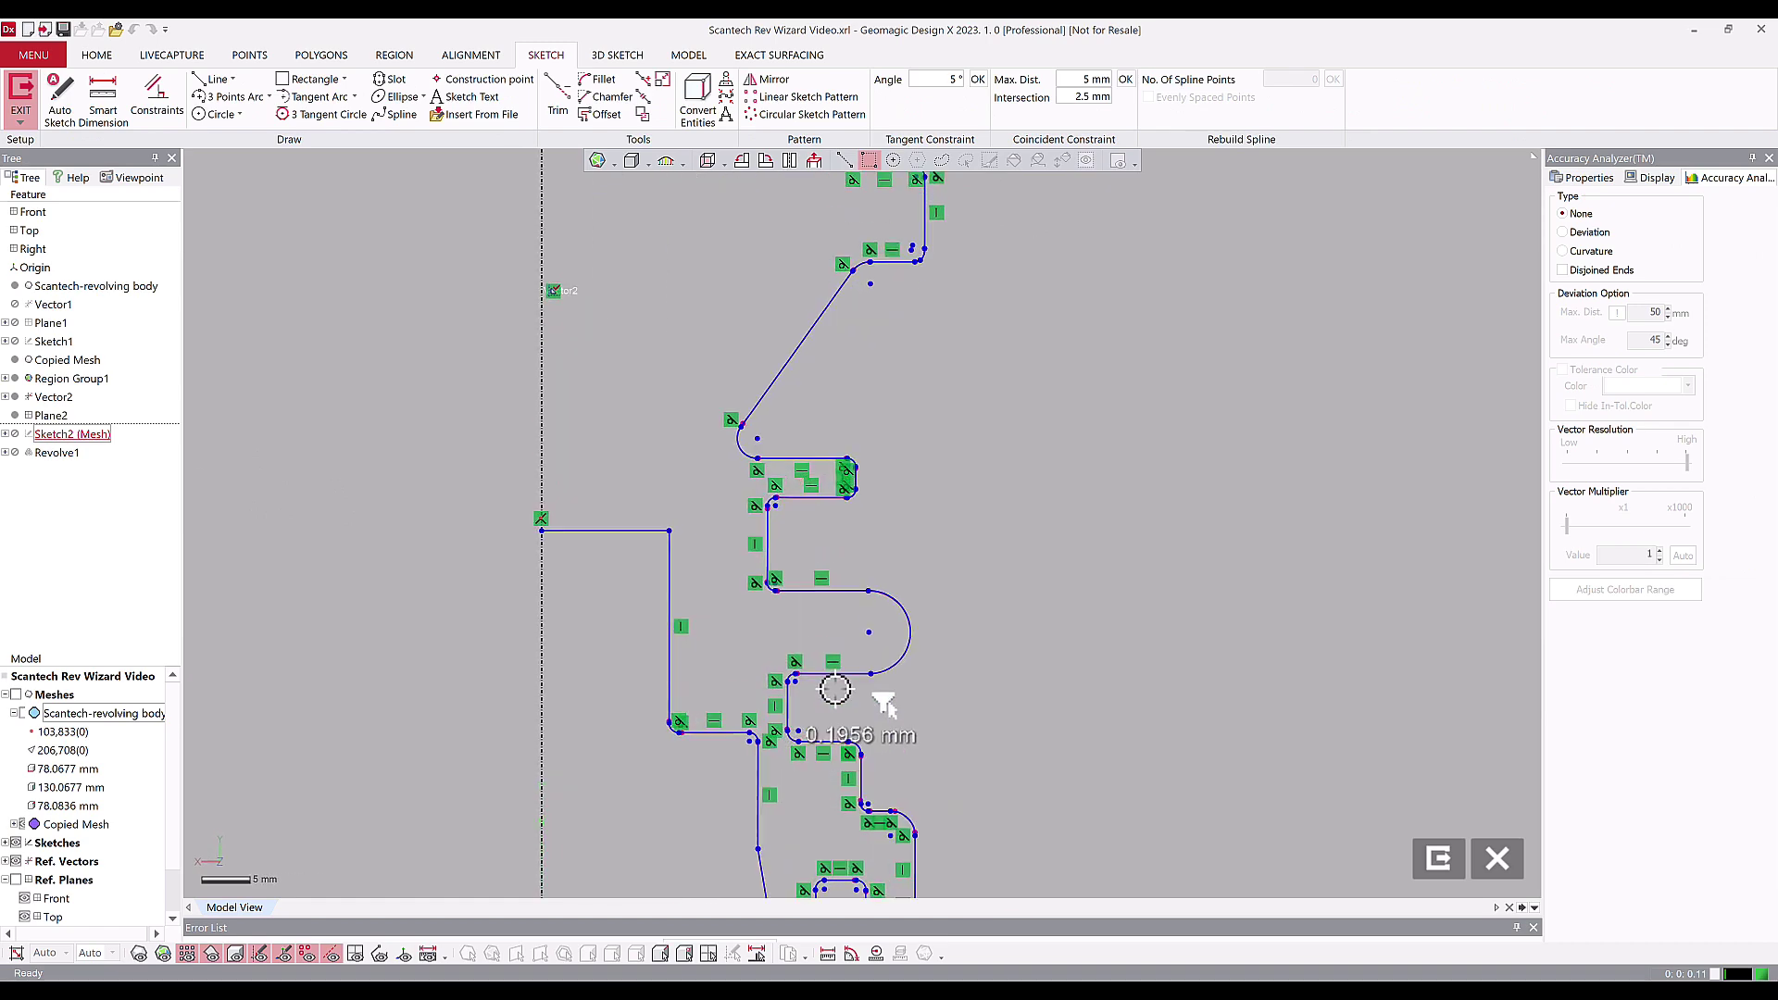
Step: Compare the lower profile's lines, grooves and fillets with the scan section curve in Sketch2 (Mesh)
scroll(821, 618, up, 5)
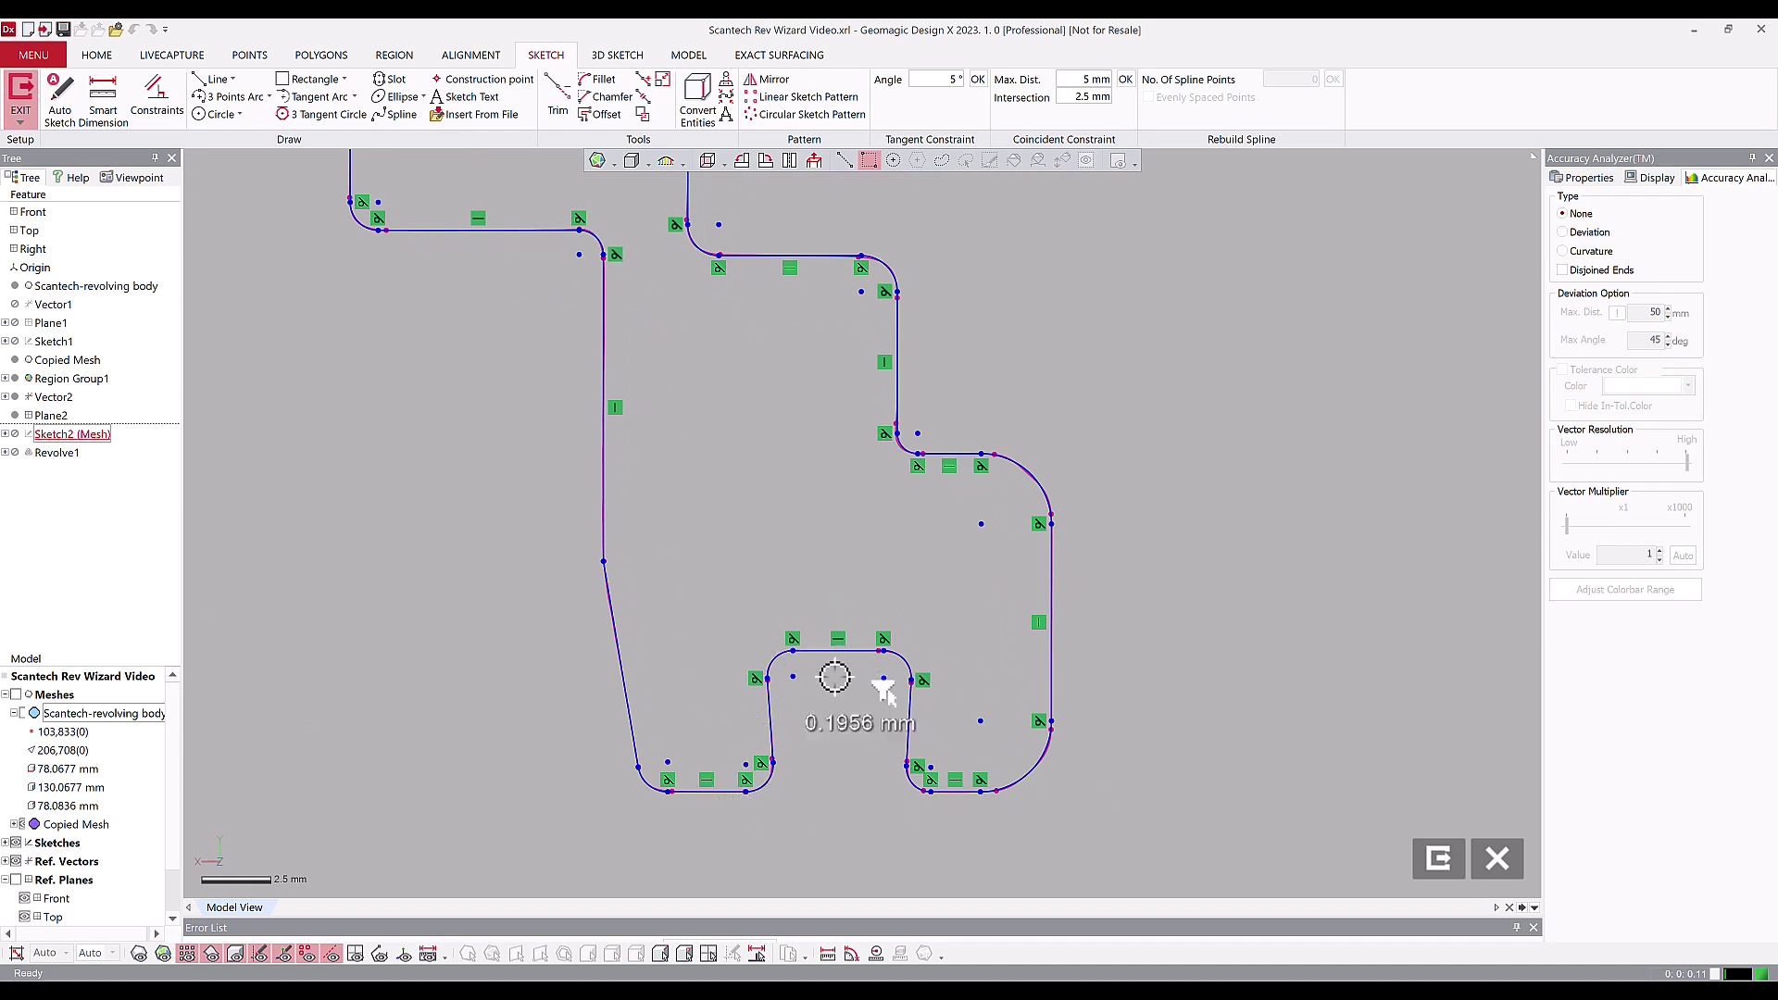
scroll(889, 630, up, 3)
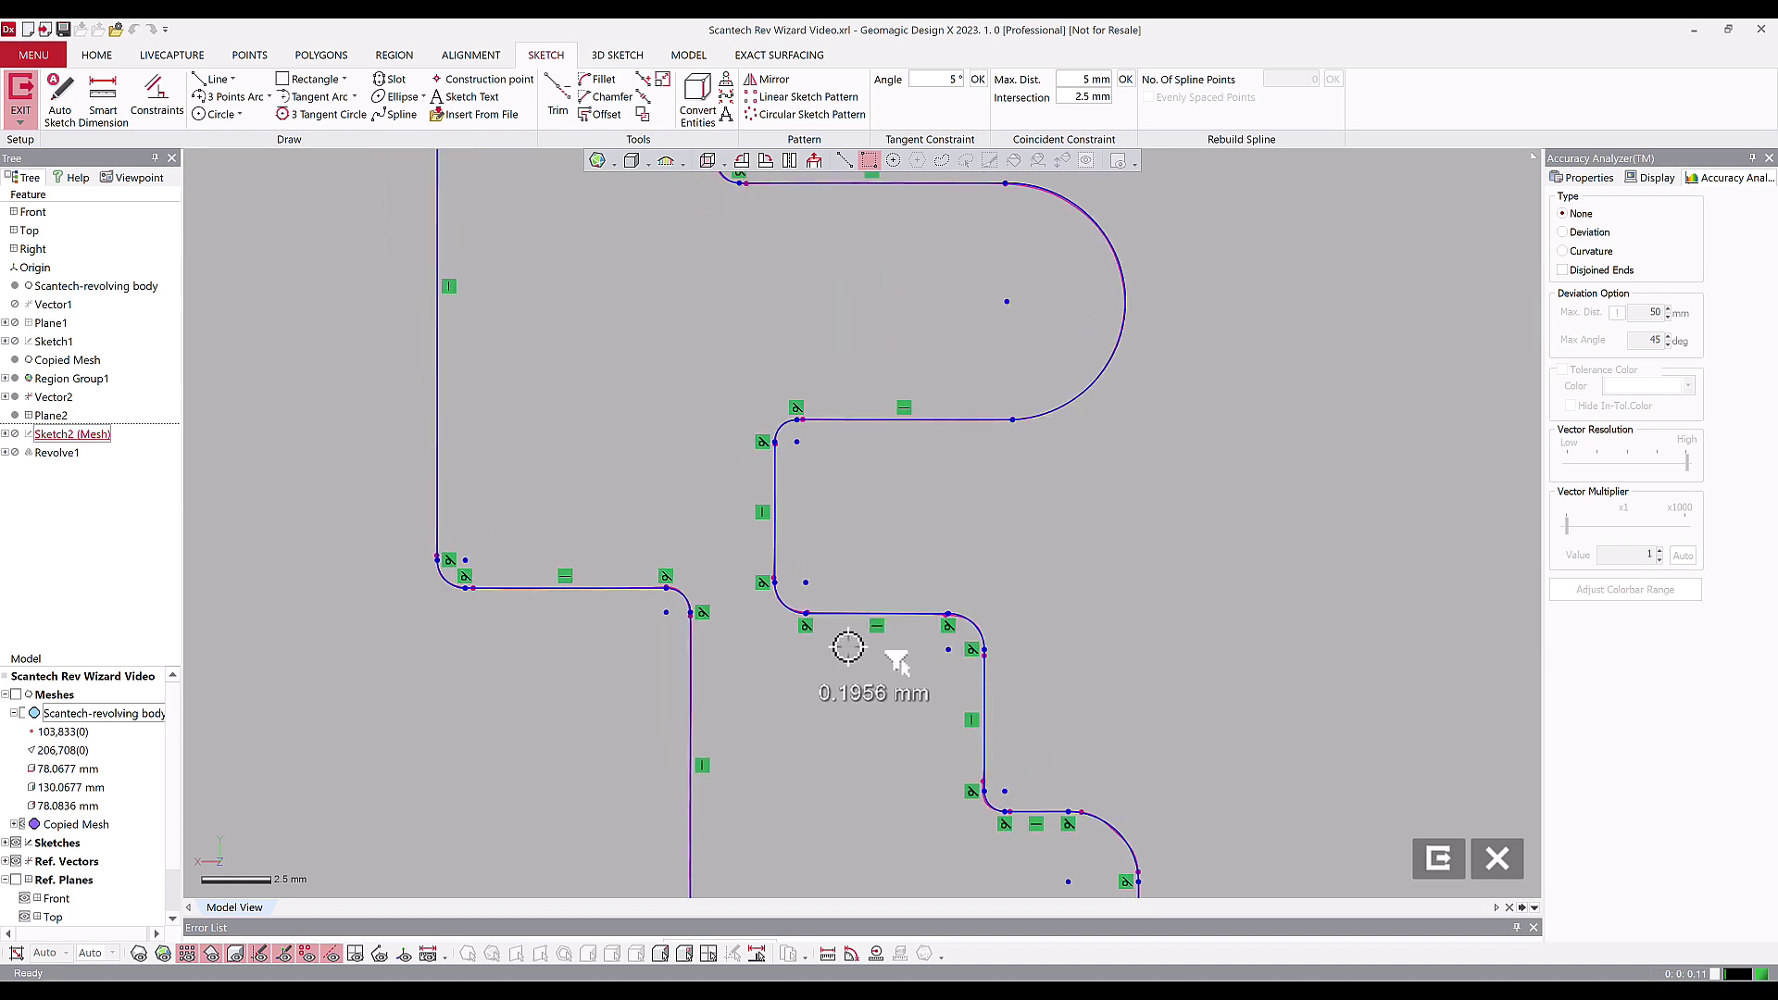
scroll(820, 544, down, 1)
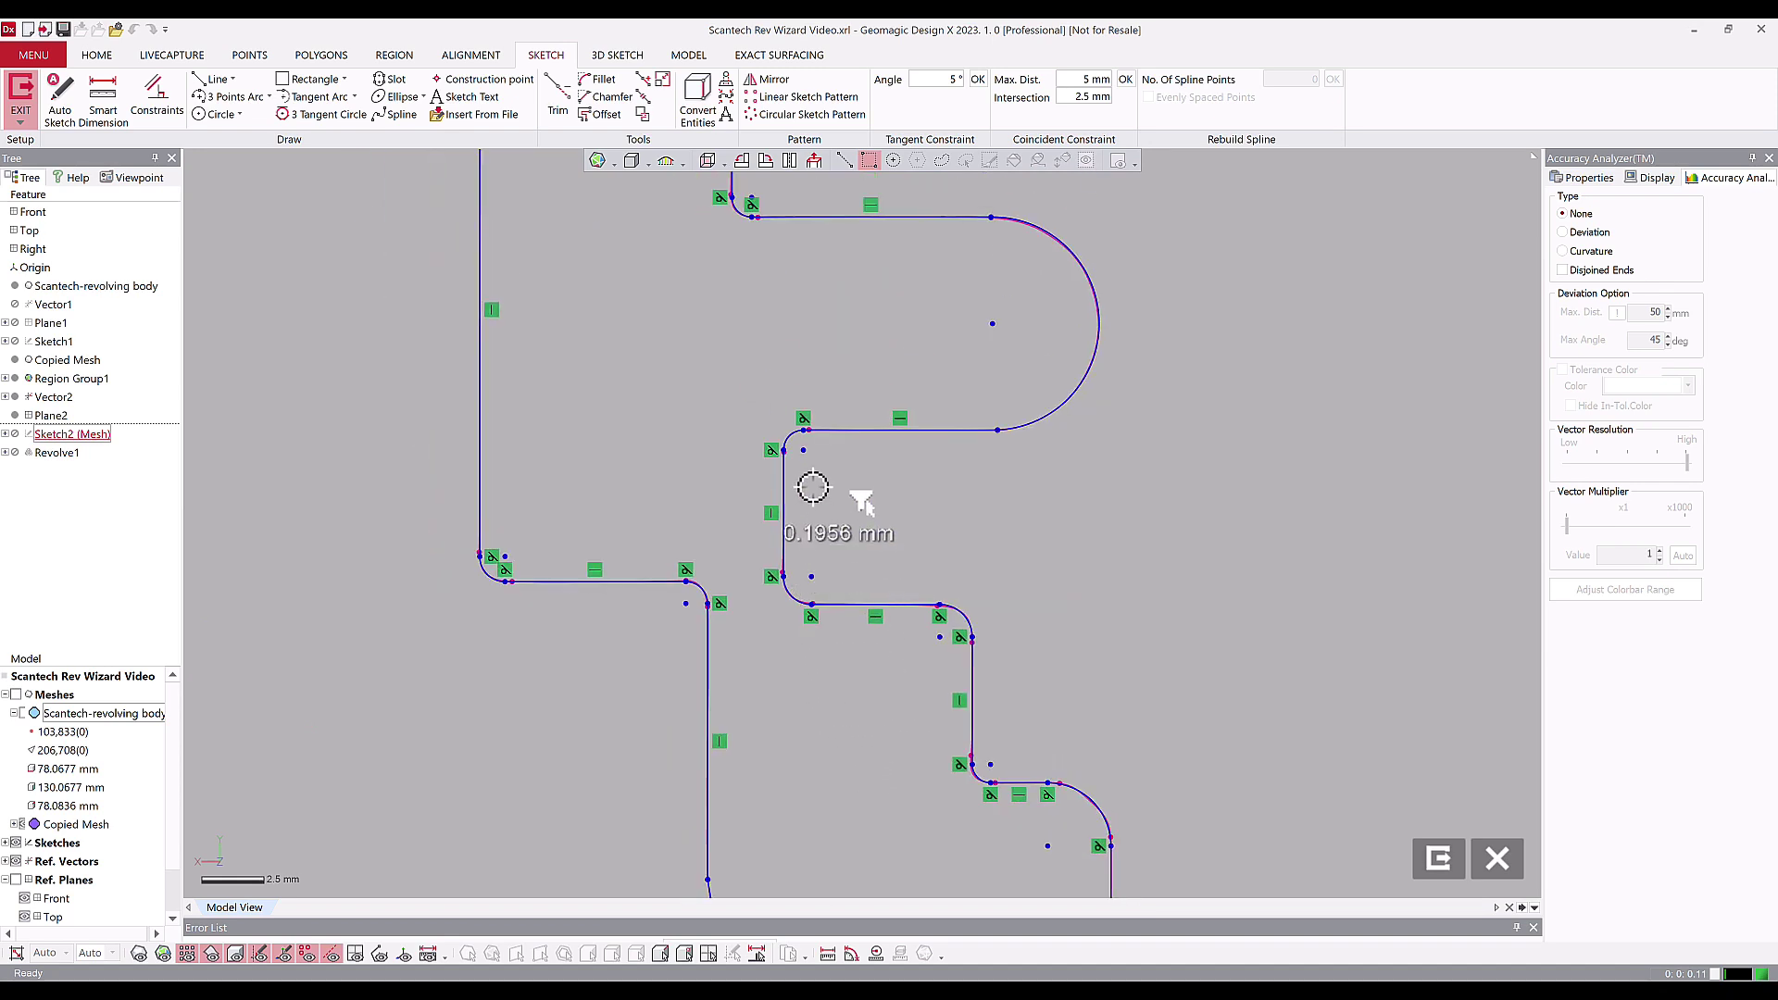
scroll(695, 626, up, 3)
scroll(1067, 440, up, 6)
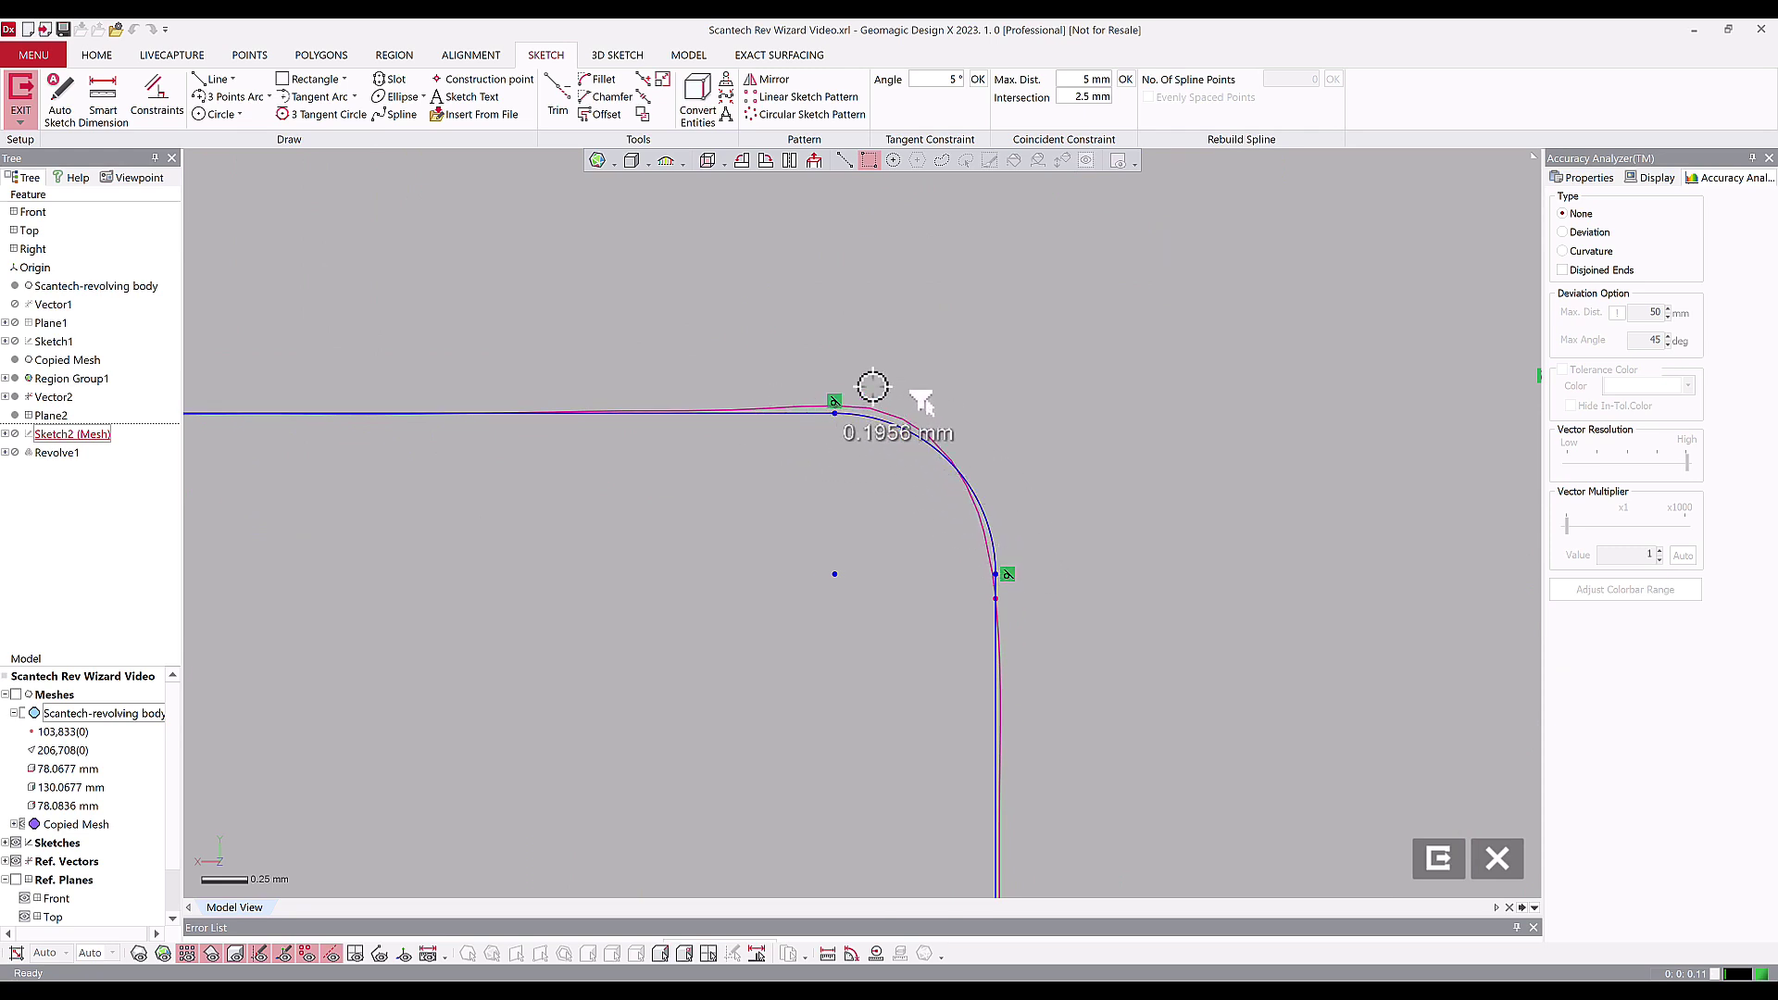
scroll(943, 518, down, 8)
scroll(942, 526, down, 6)
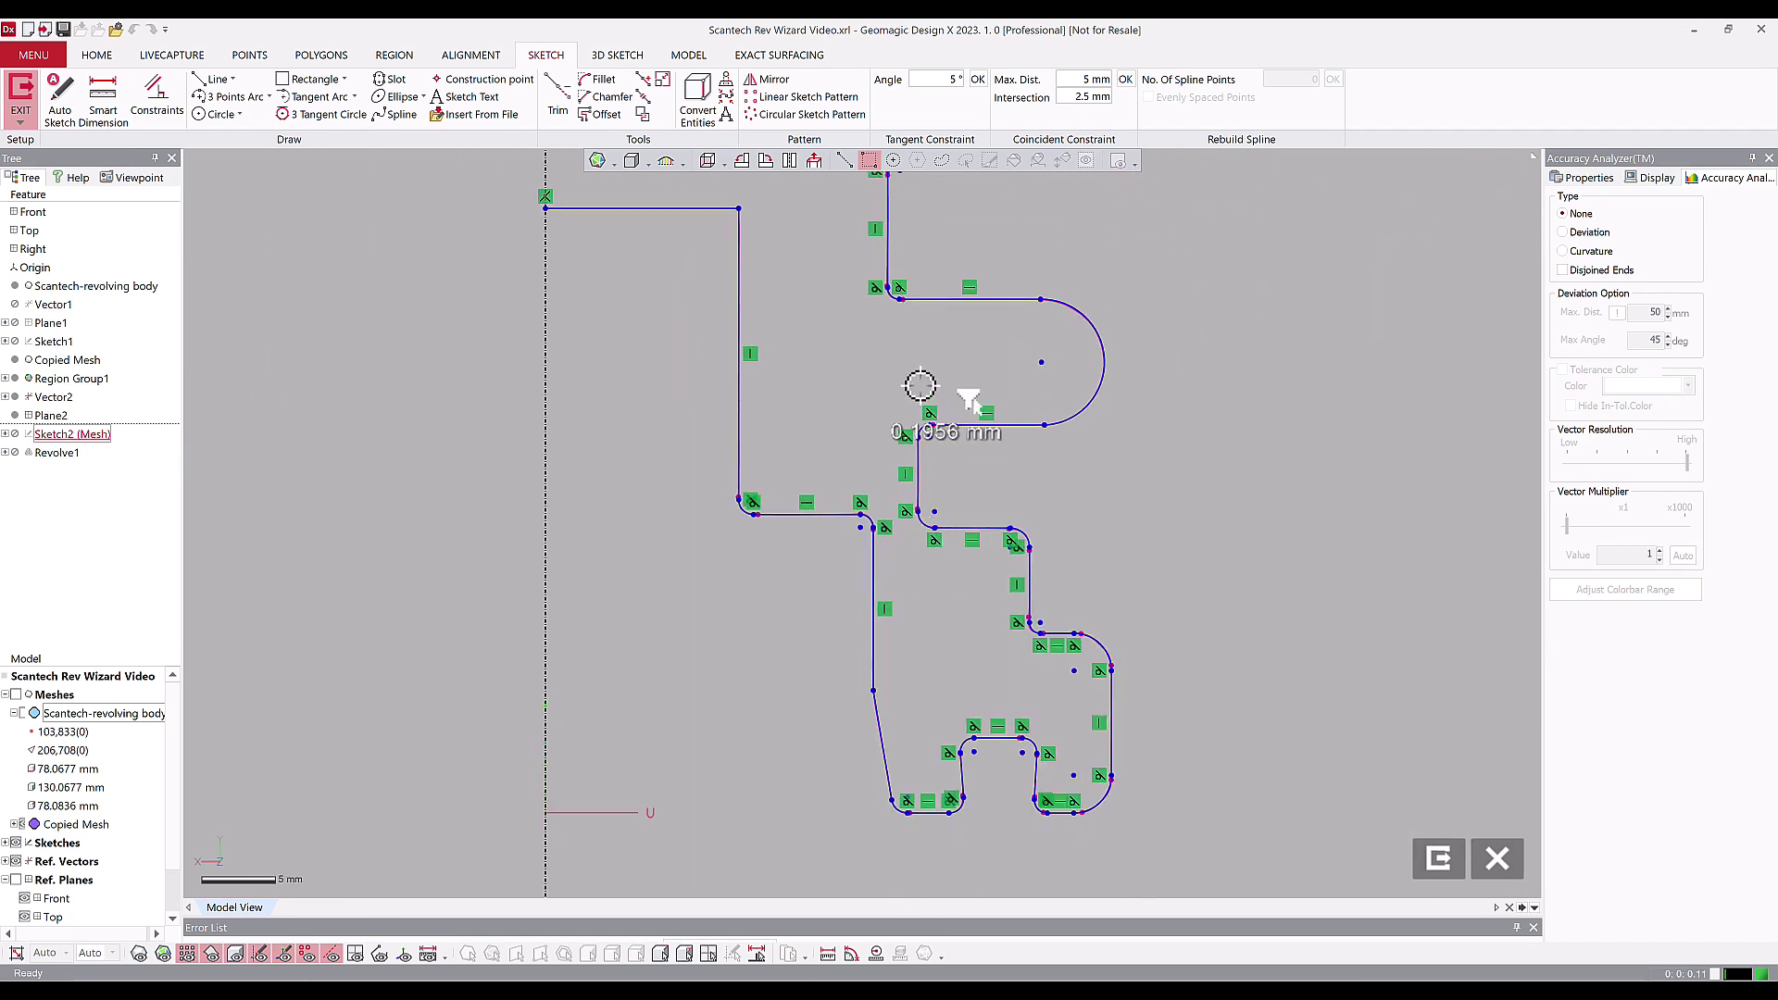
Step: Examine the sketch's upper steps and the neck's rounded top edge for mismatch with the scan section curve
scroll(925, 397, up, 3)
scroll(926, 694, down, 3)
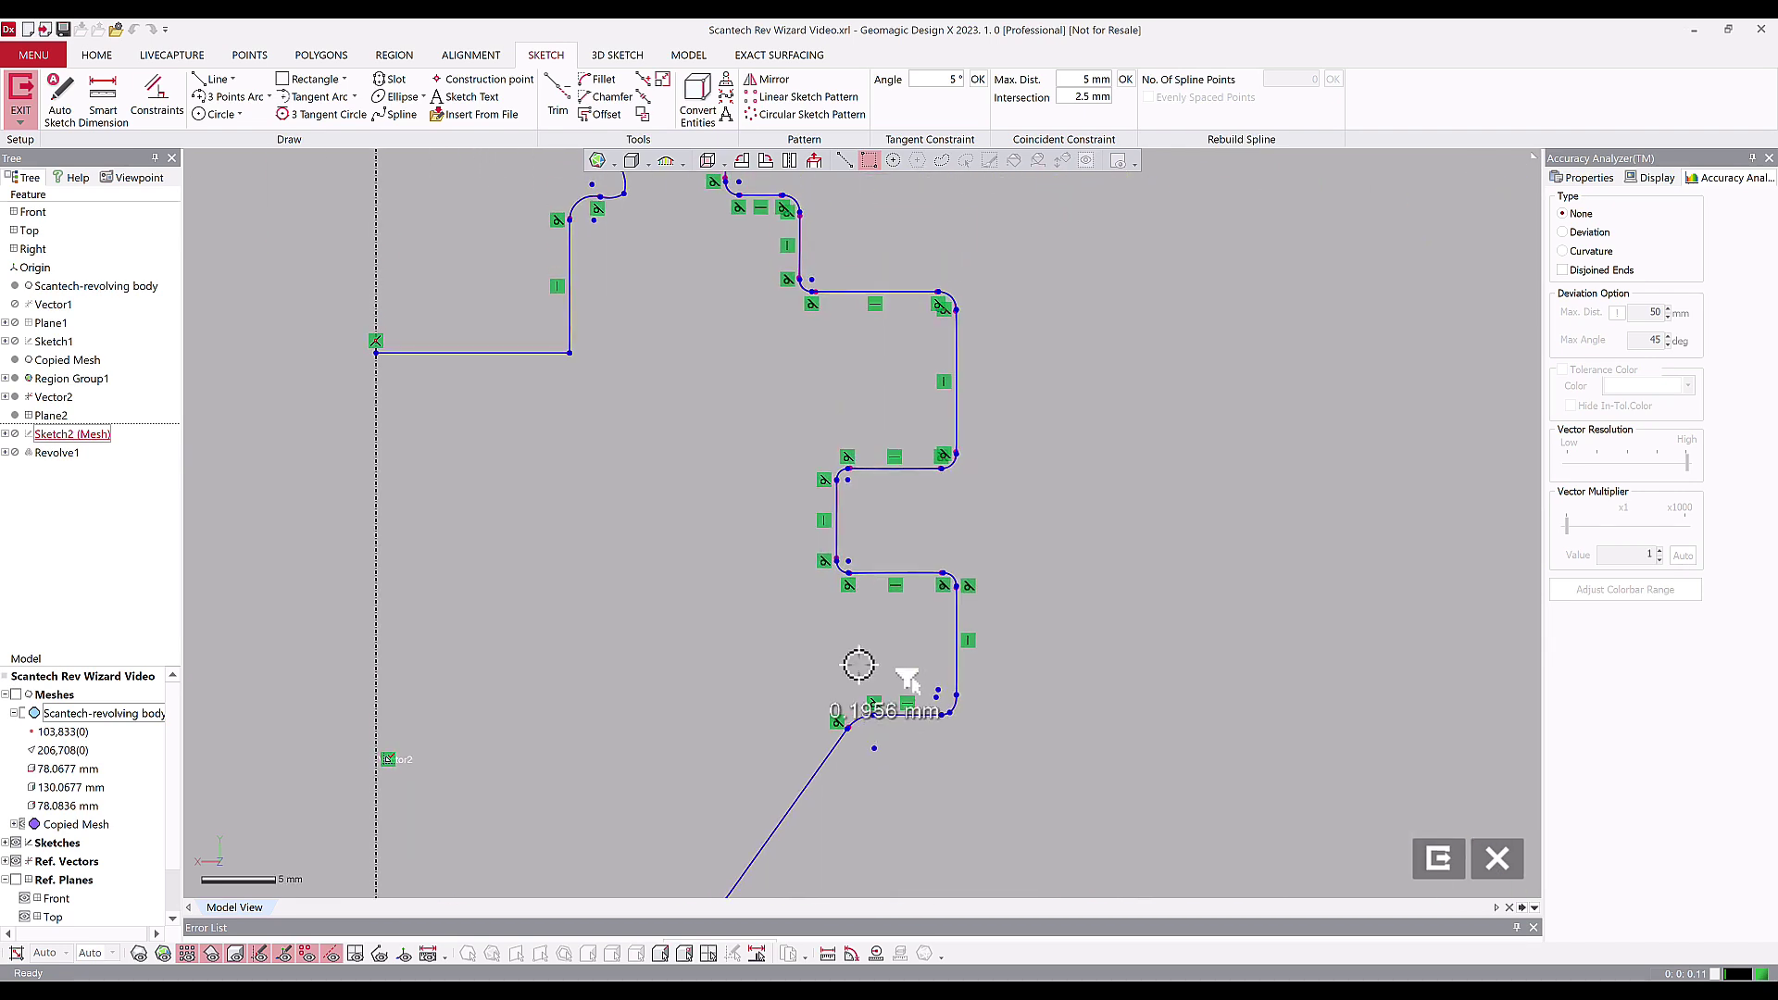
scroll(853, 667, up, 3)
scroll(913, 745, down, 3)
scroll(815, 673, up, 3)
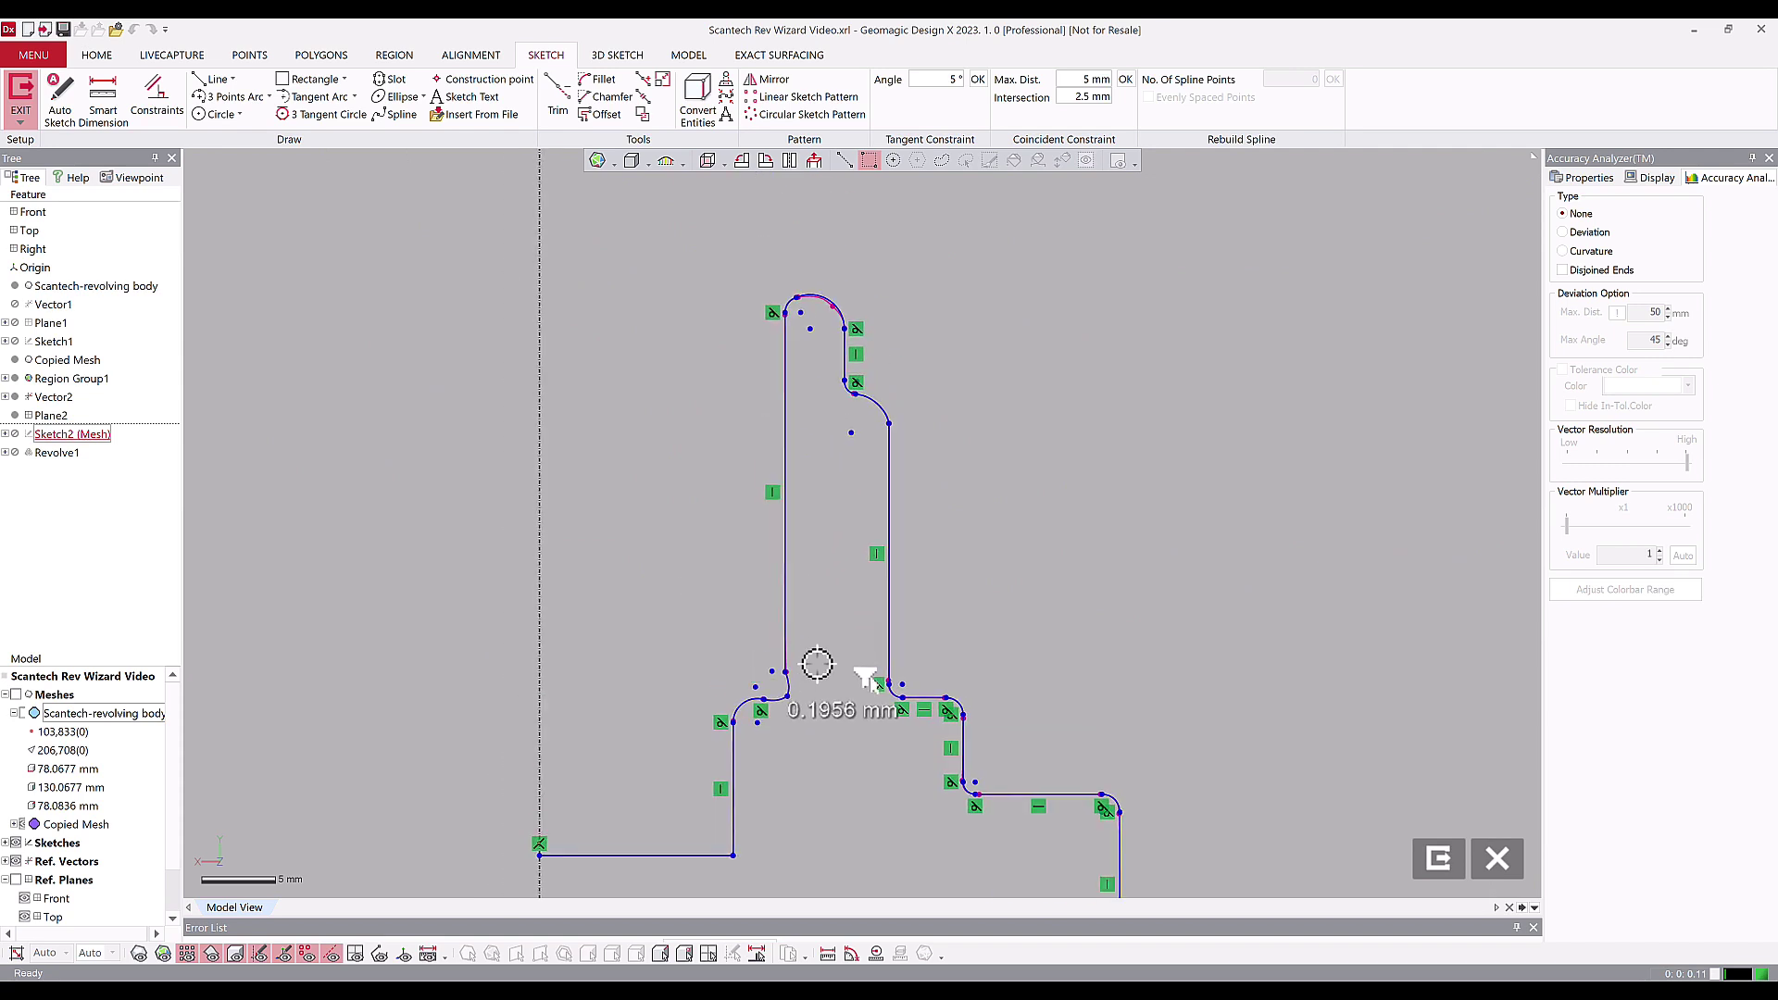
scroll(849, 476, down, 3)
scroll(833, 397, up, 3)
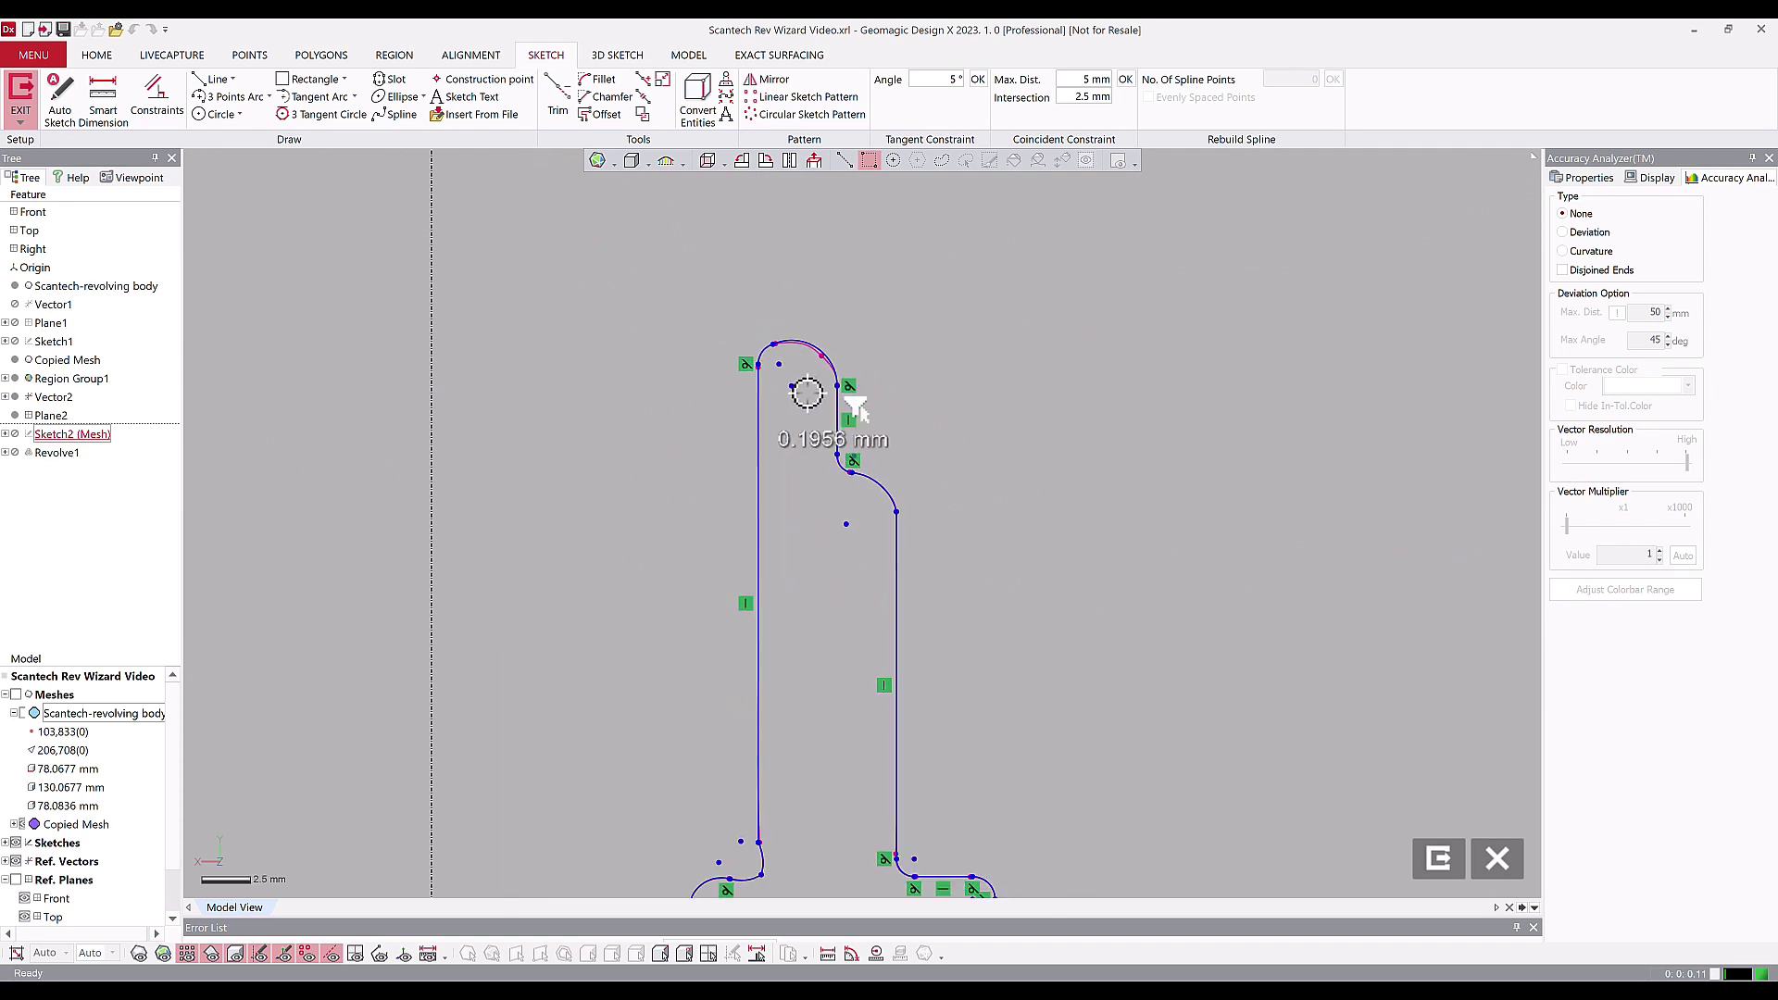
scroll(852, 397, up, 2)
scroll(947, 556, down, 1)
scroll(946, 556, up, 4)
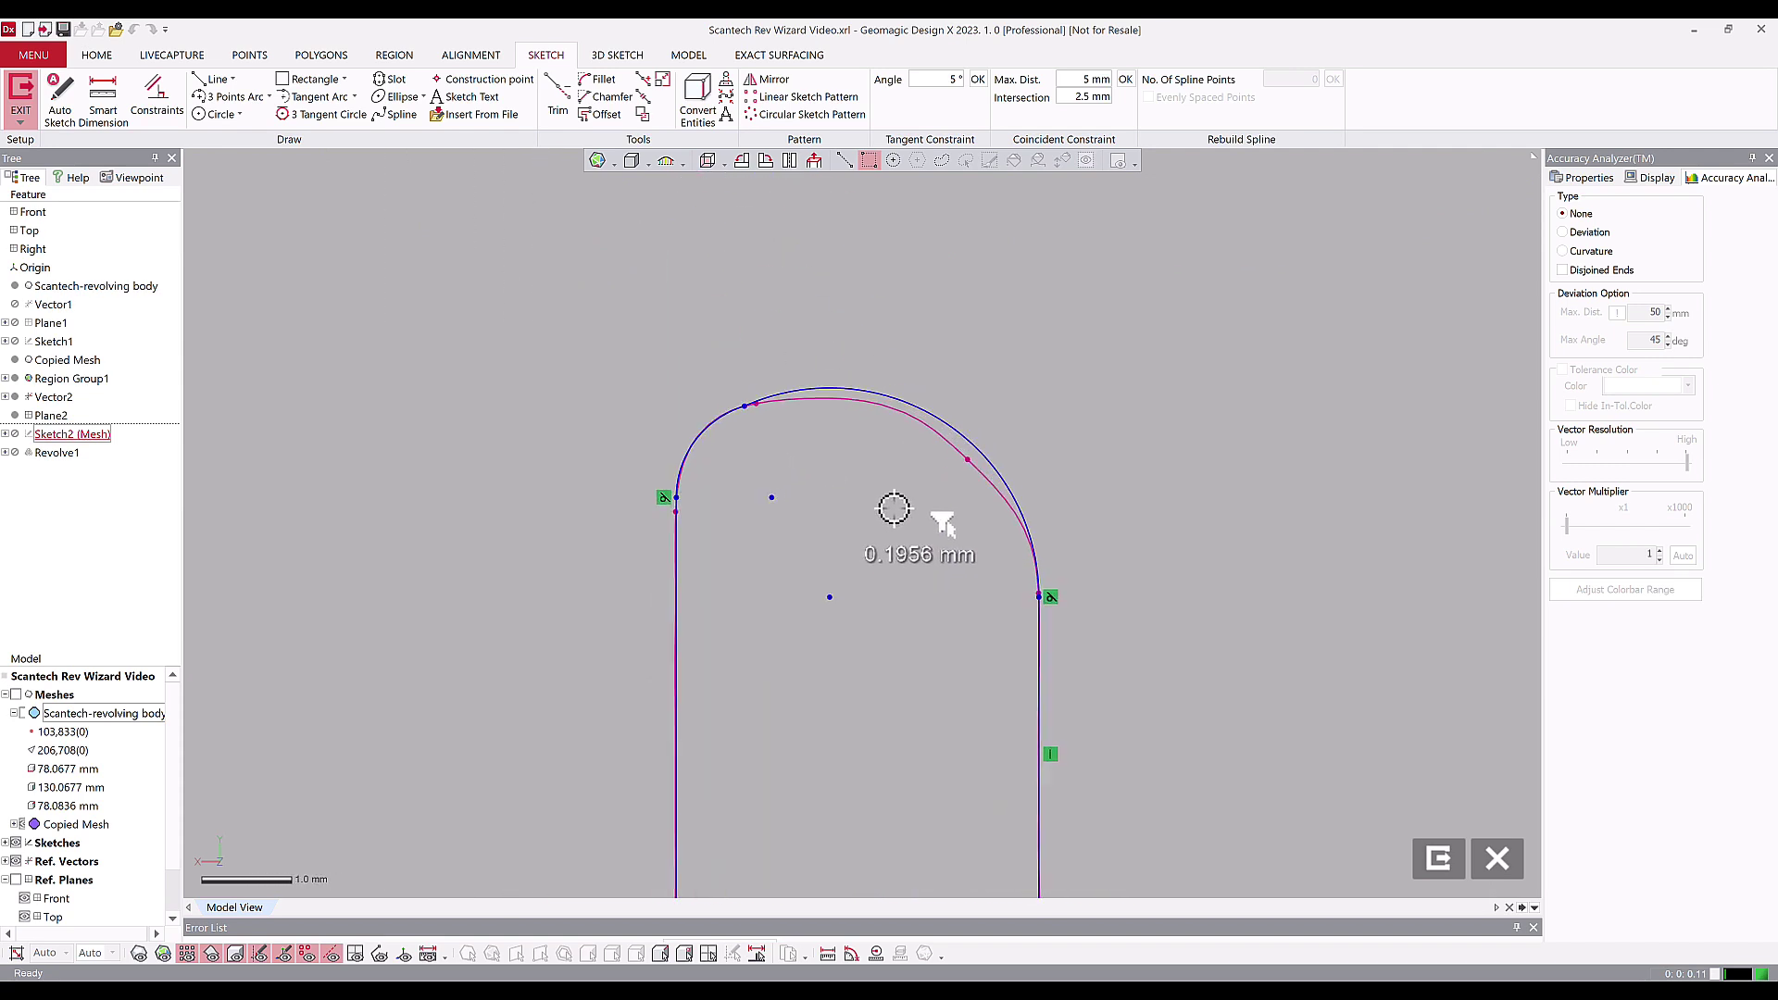
mouse_move(875, 547)
middle_down()
mouse_move(806, 491)
mouse_move(825, 520)
middle_up()
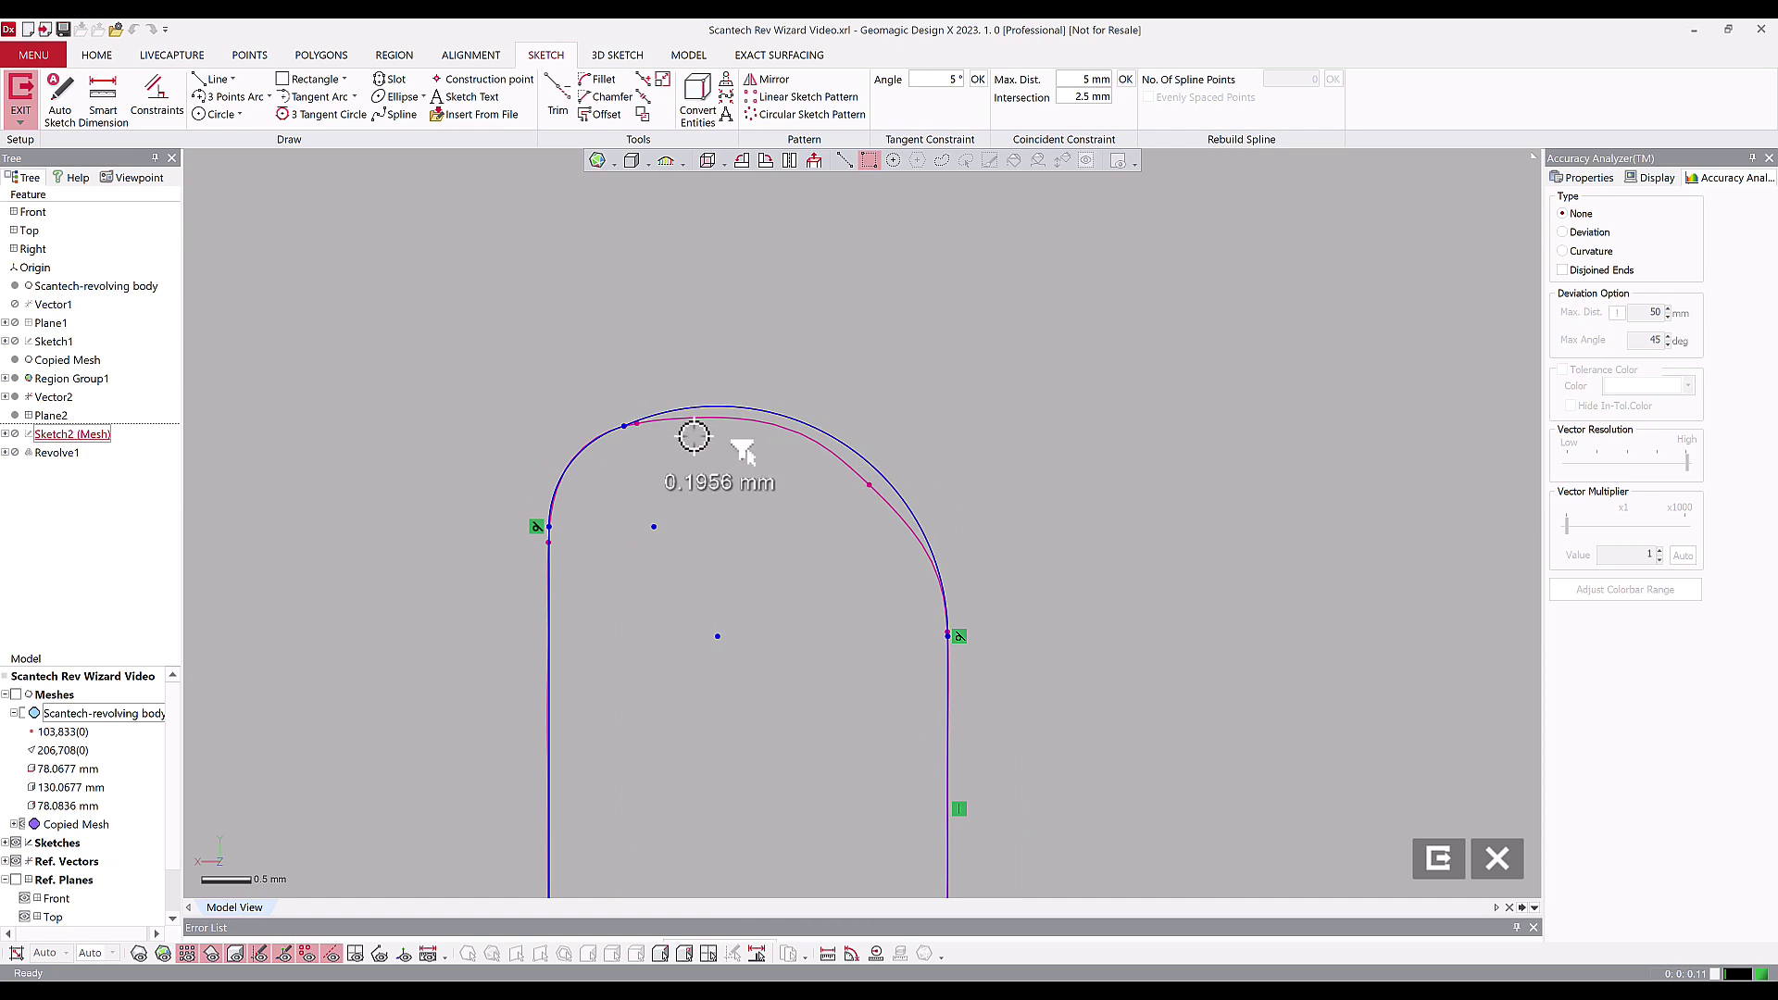
Step: Replace the large arc at the neck's top with a horizontal line about 2.1 mm long from the small arc's free end
click(794, 420)
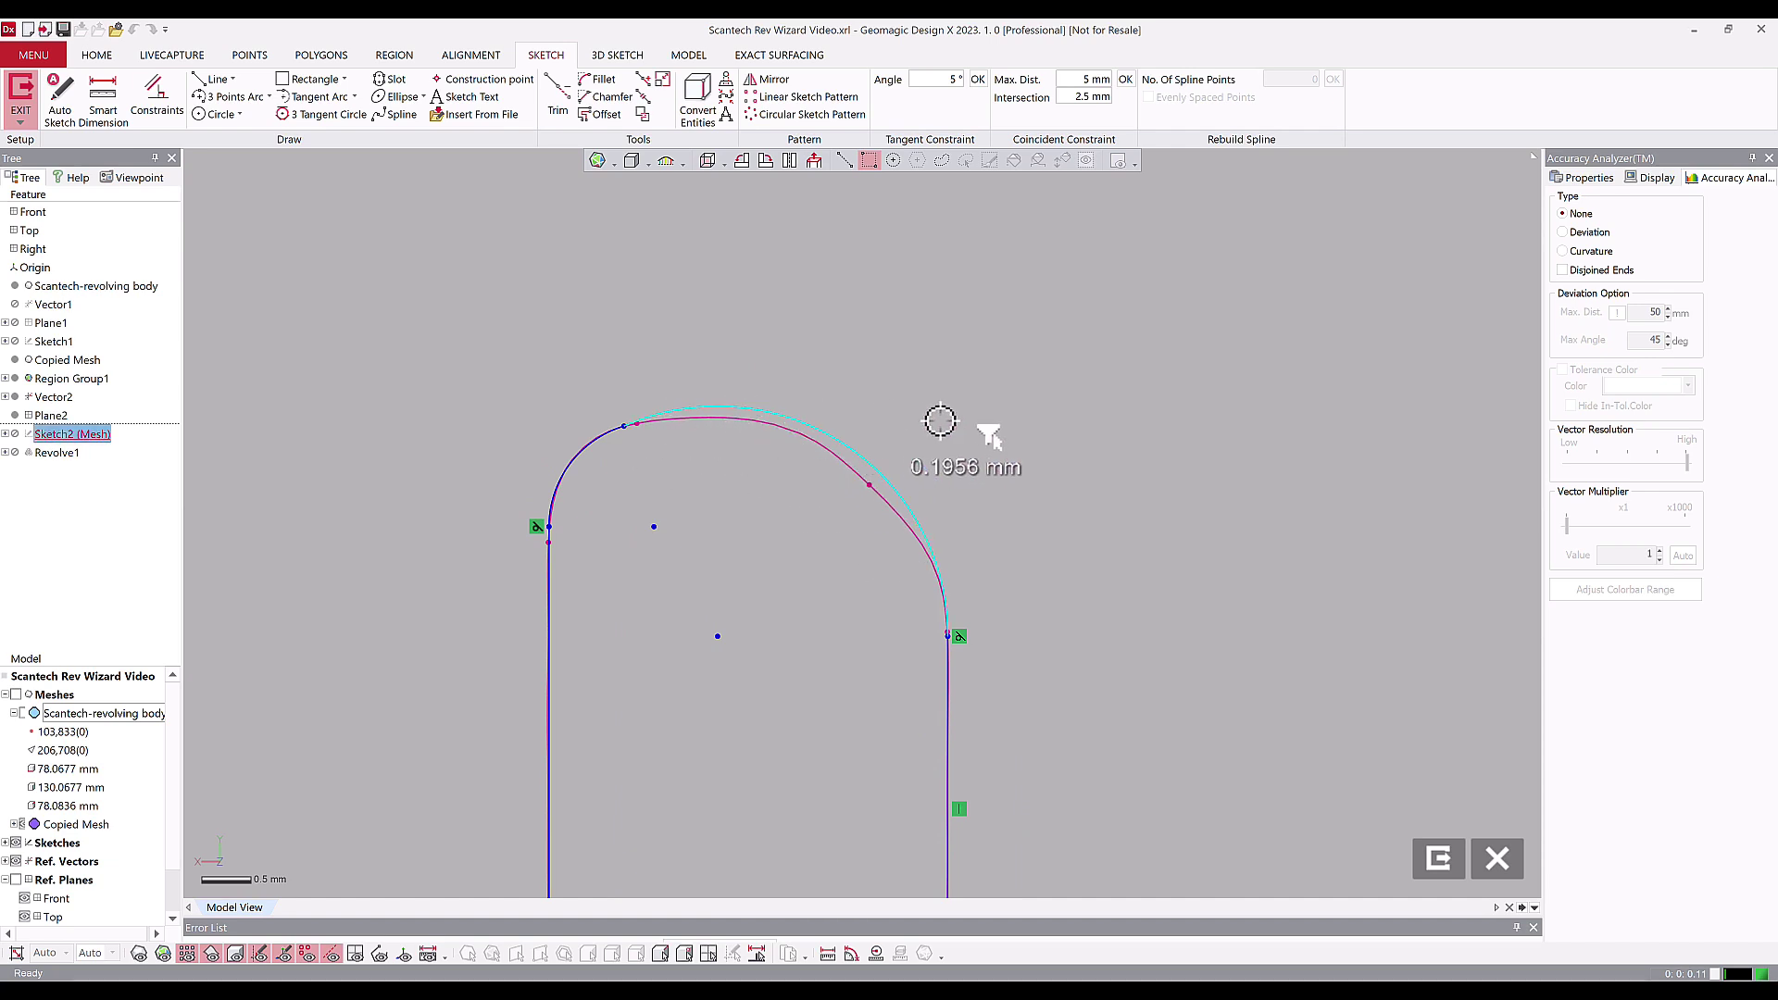
click(209, 78)
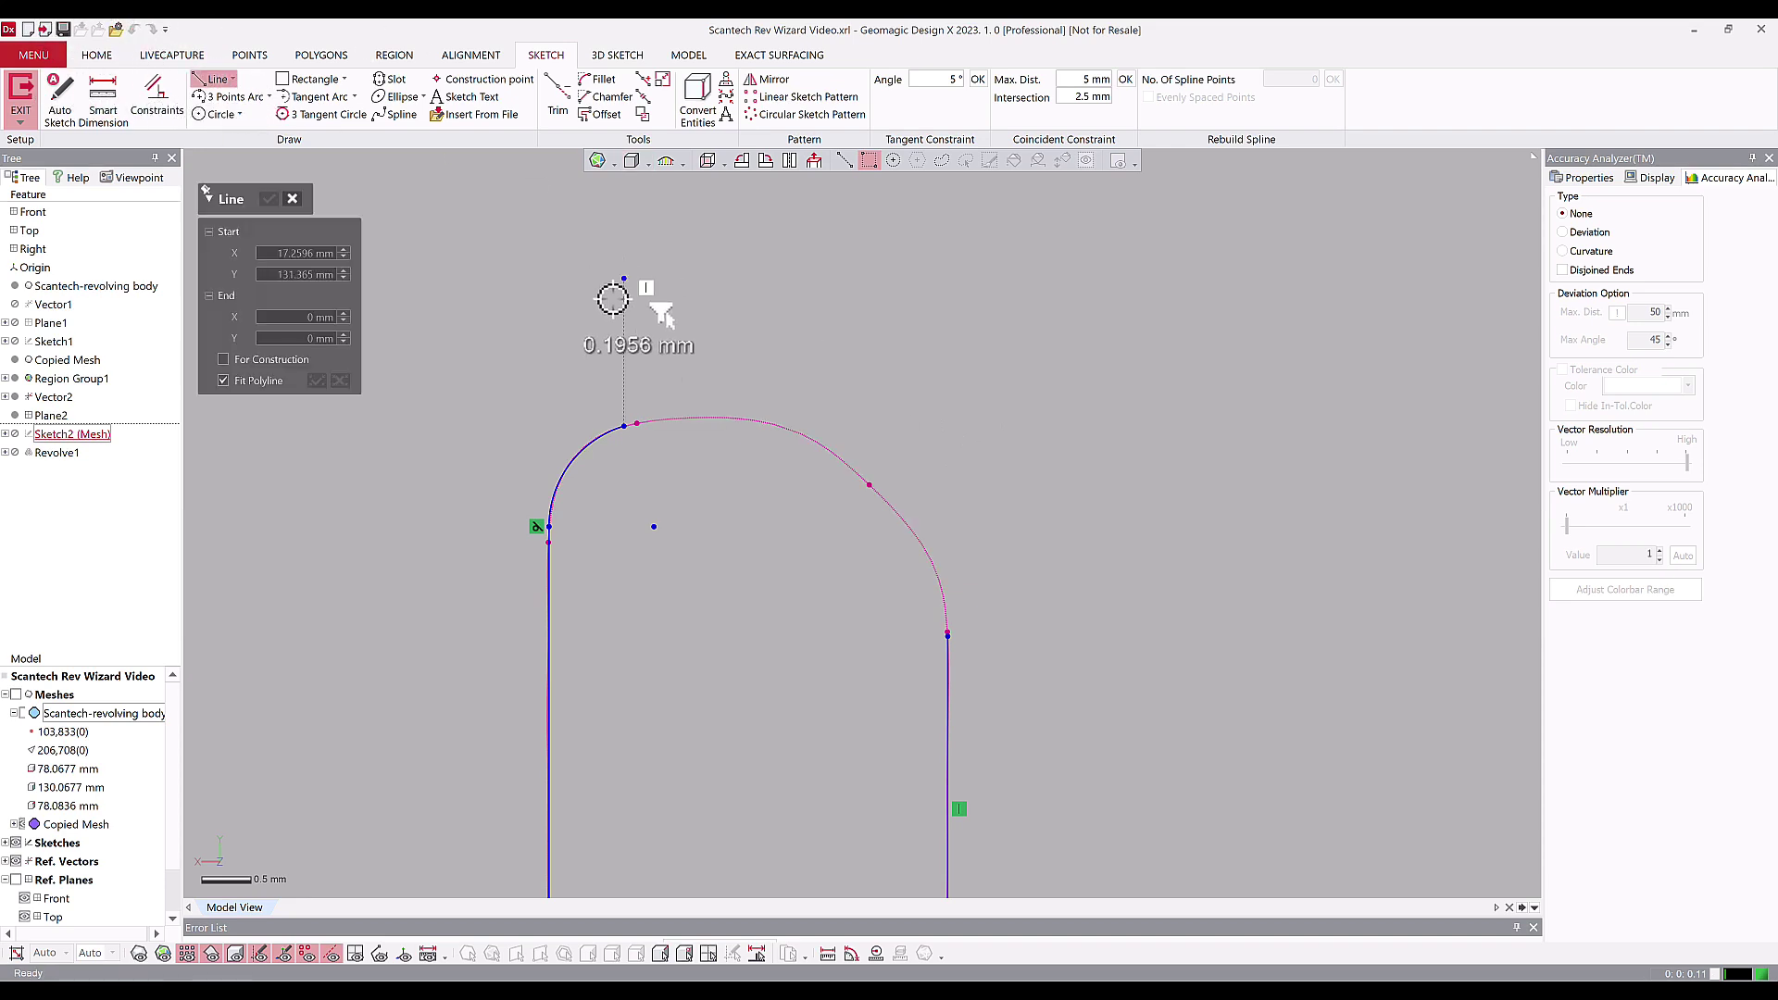
click(625, 426)
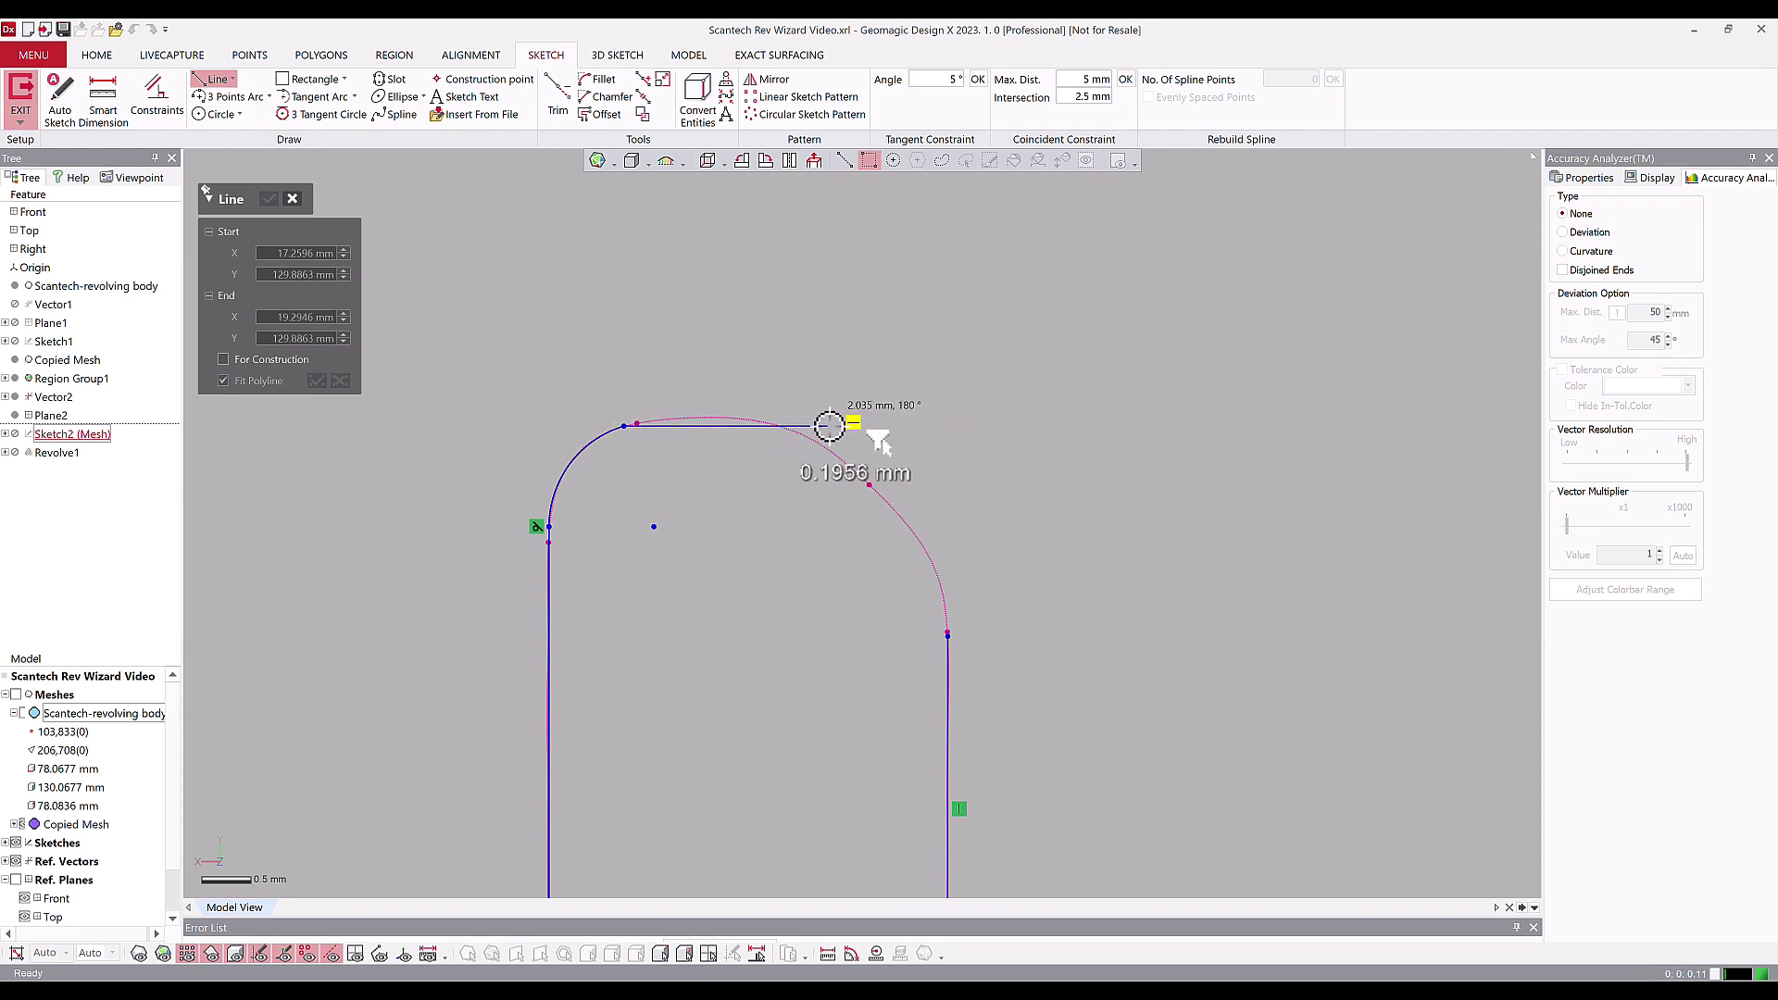
click(832, 426)
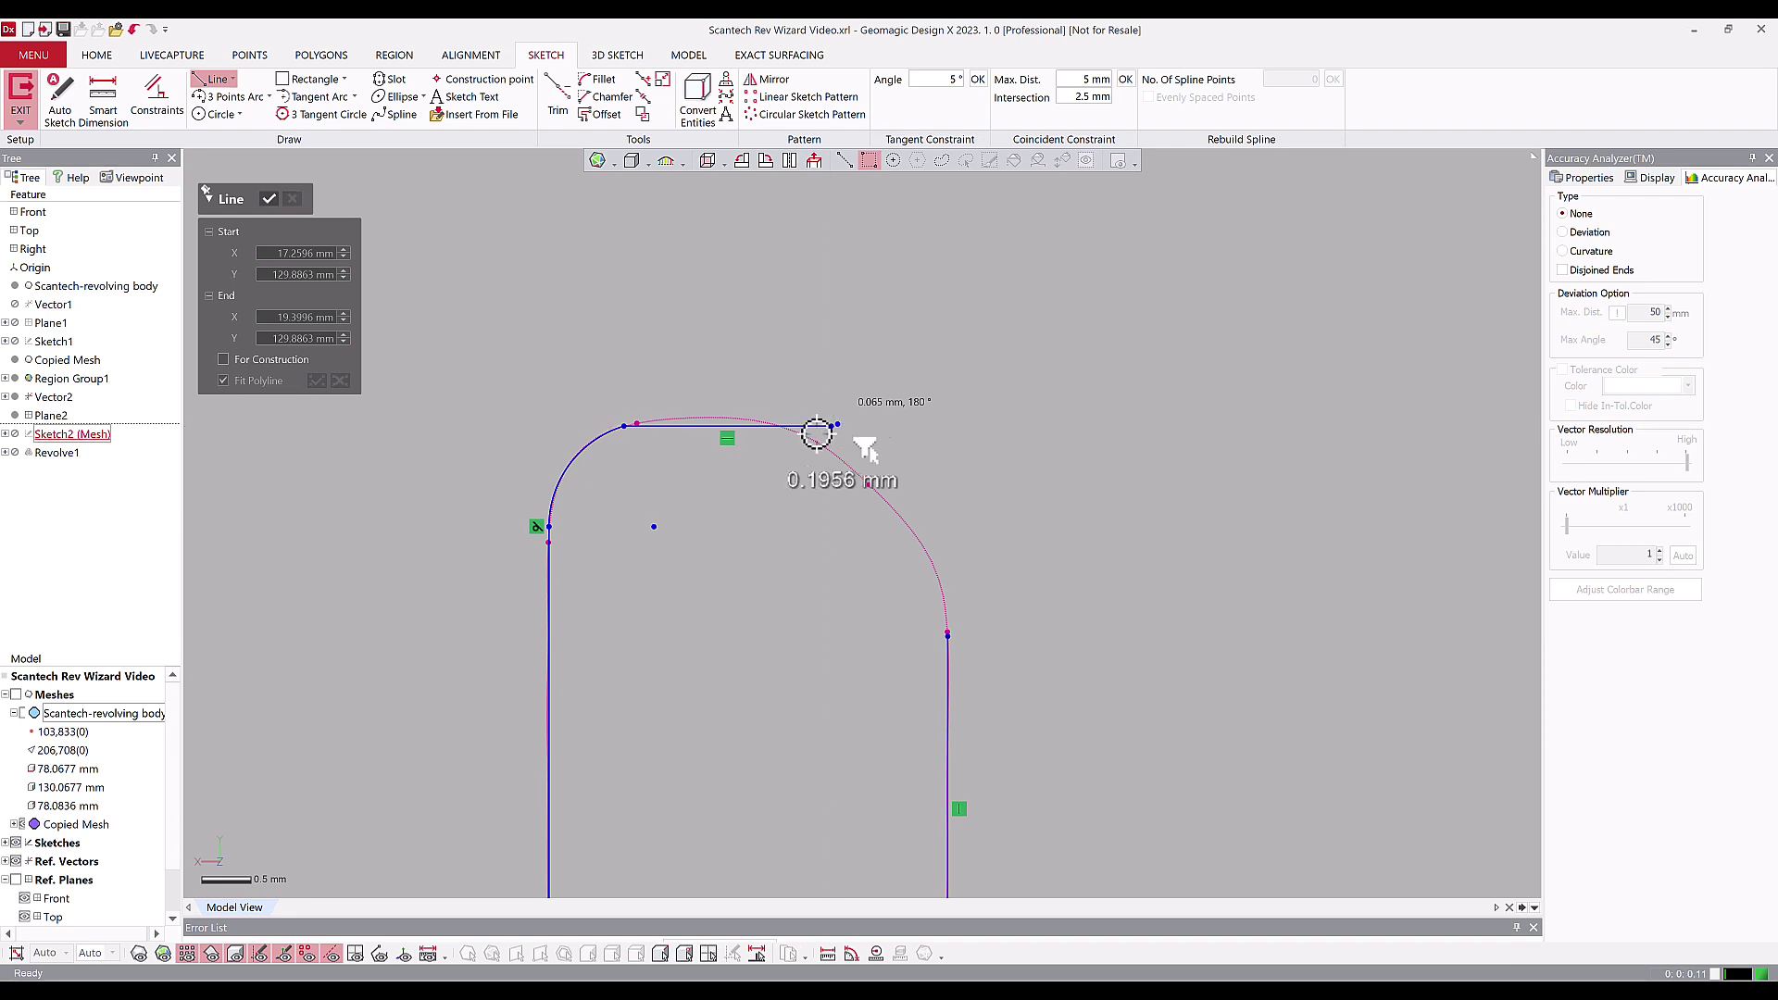
Step: Apply a Tangent constraint between the new horizontal top line and the adjoining small arc
click(657, 426)
click(598, 440)
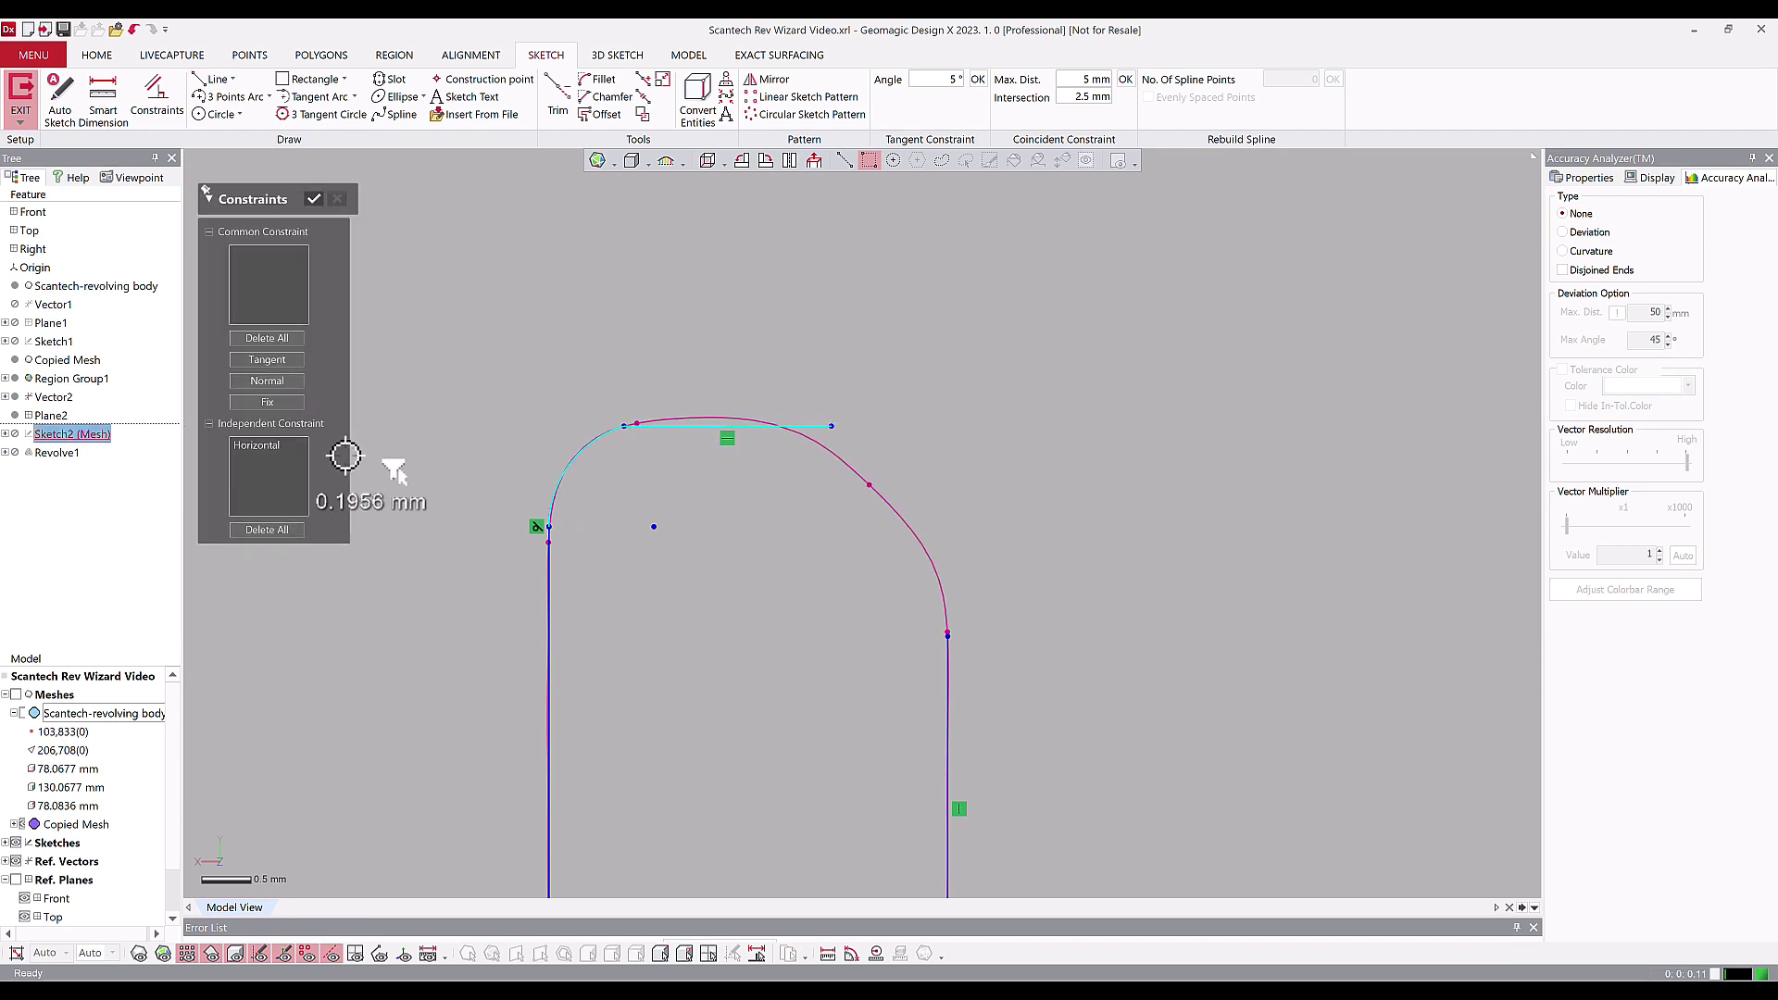
click(292, 404)
click(516, 377)
click(739, 391)
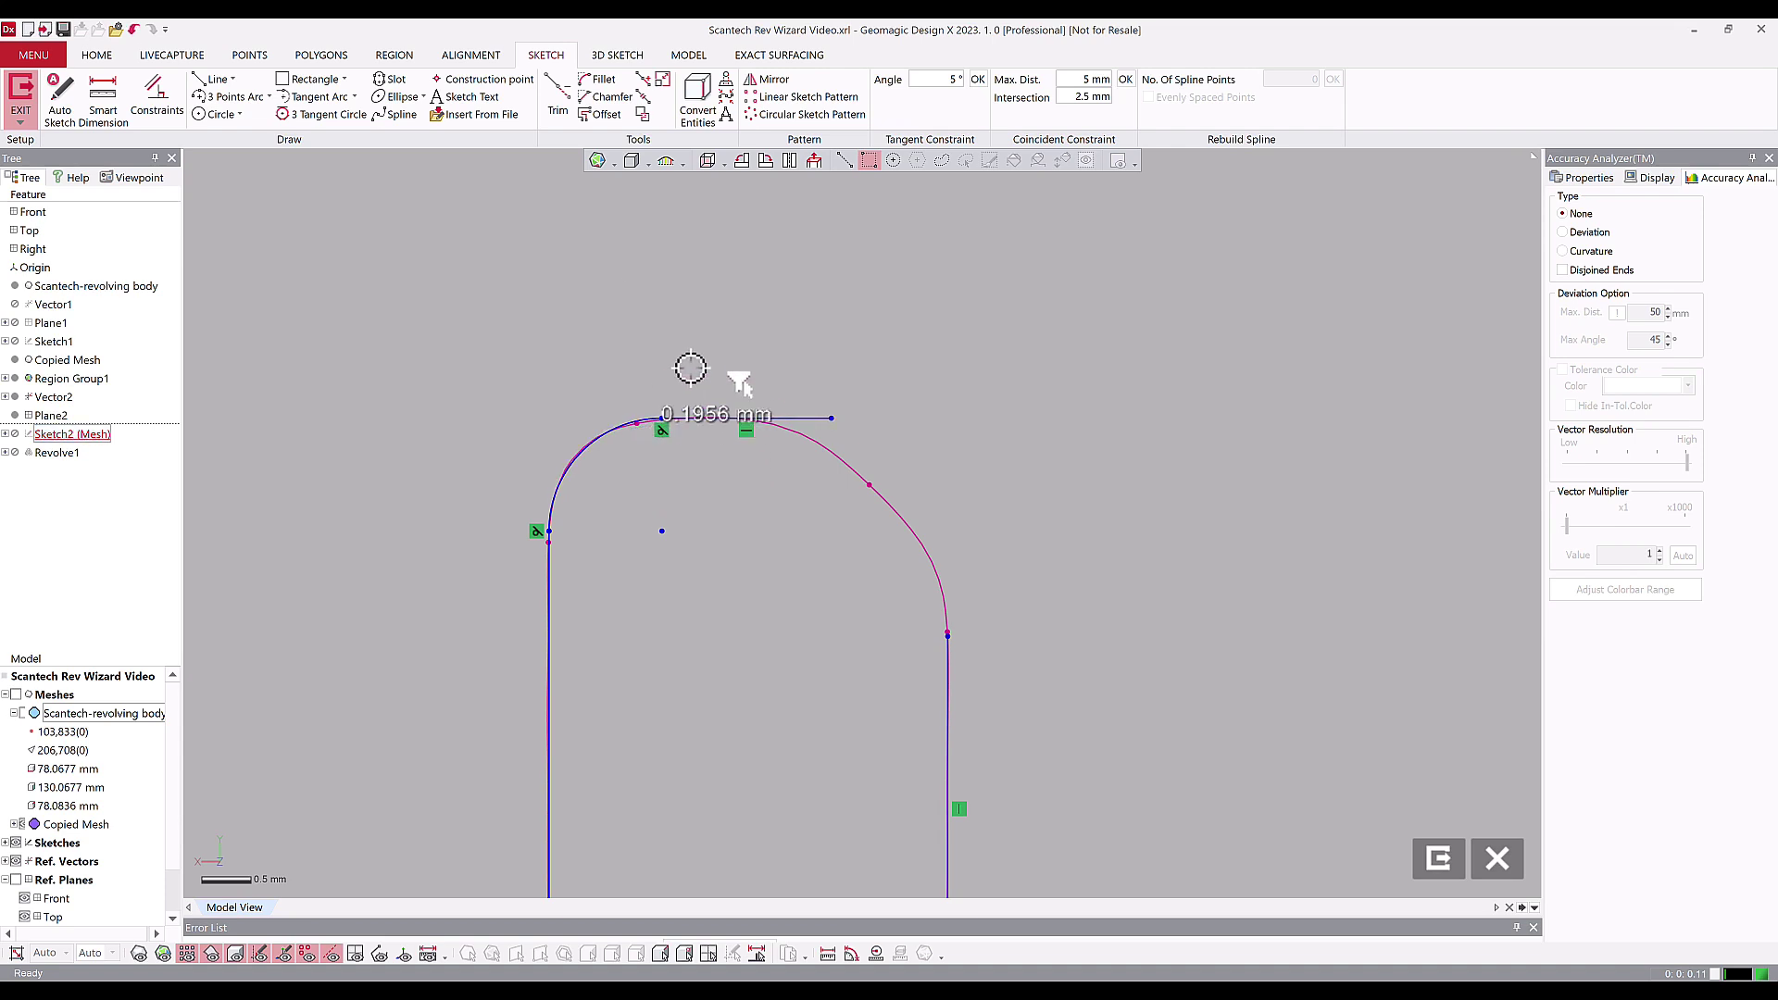
Step: Draw a short sloped line along the straight part of the scan section at the rim's outer side, with Fit Polyline off
click(216, 79)
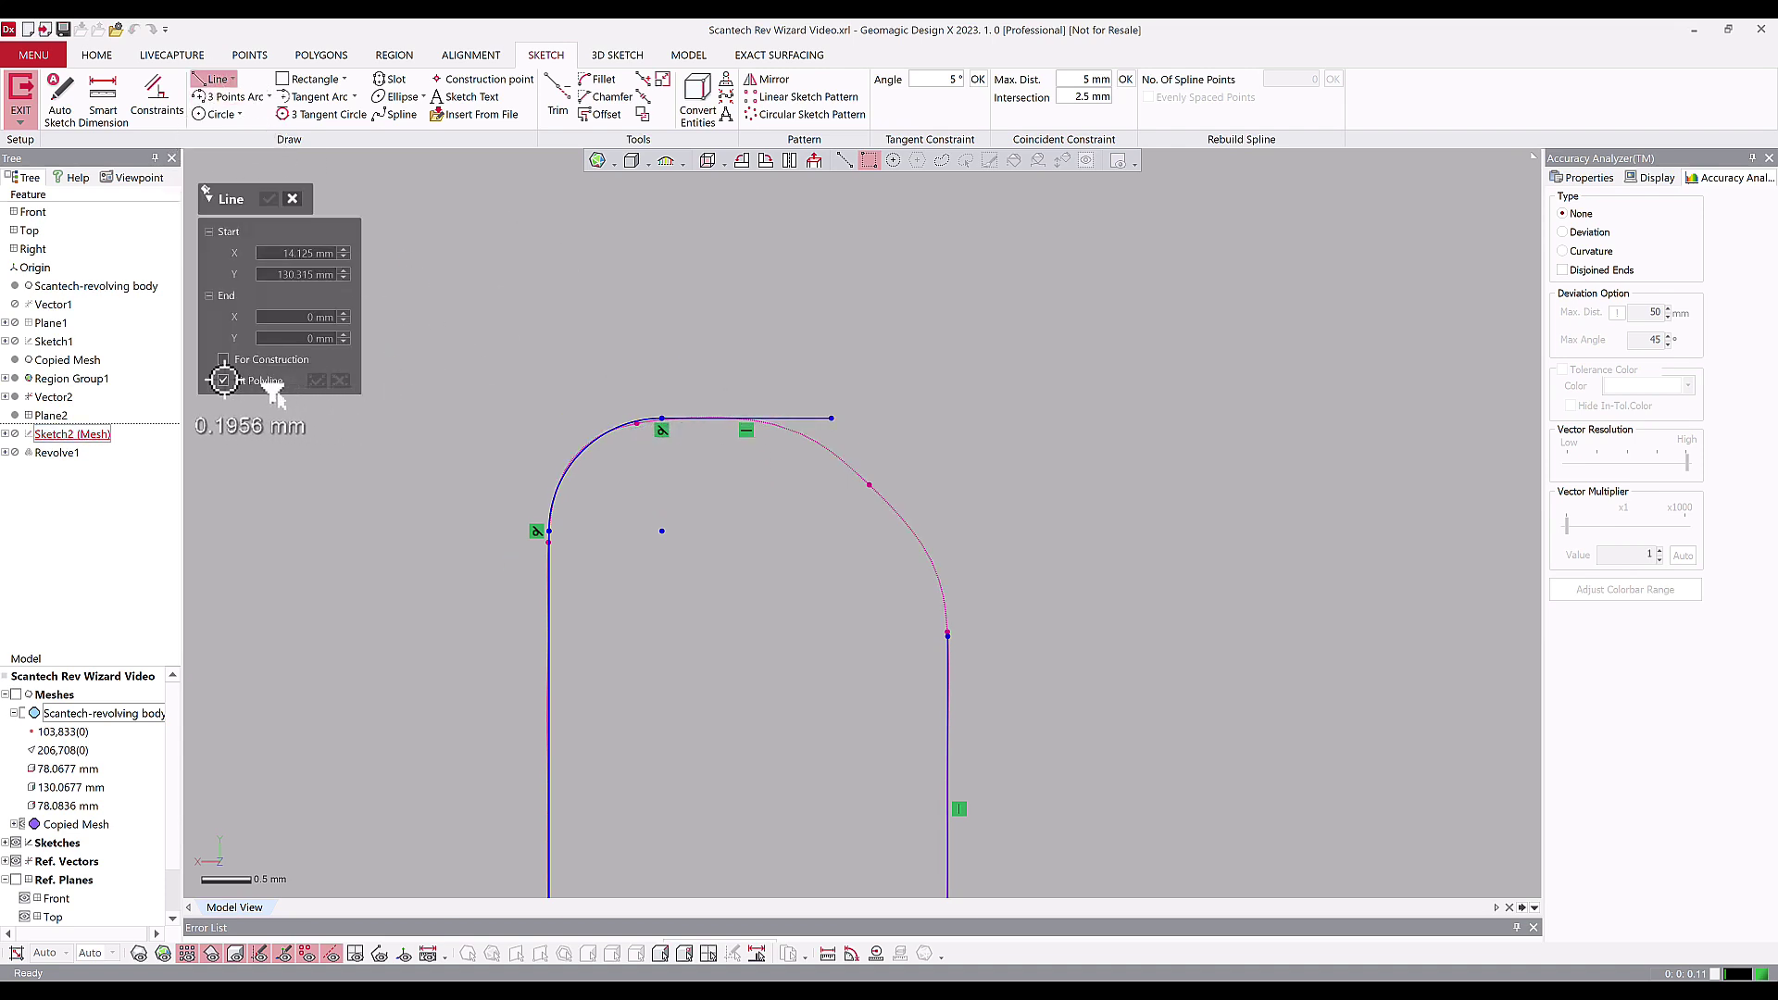
click(827, 446)
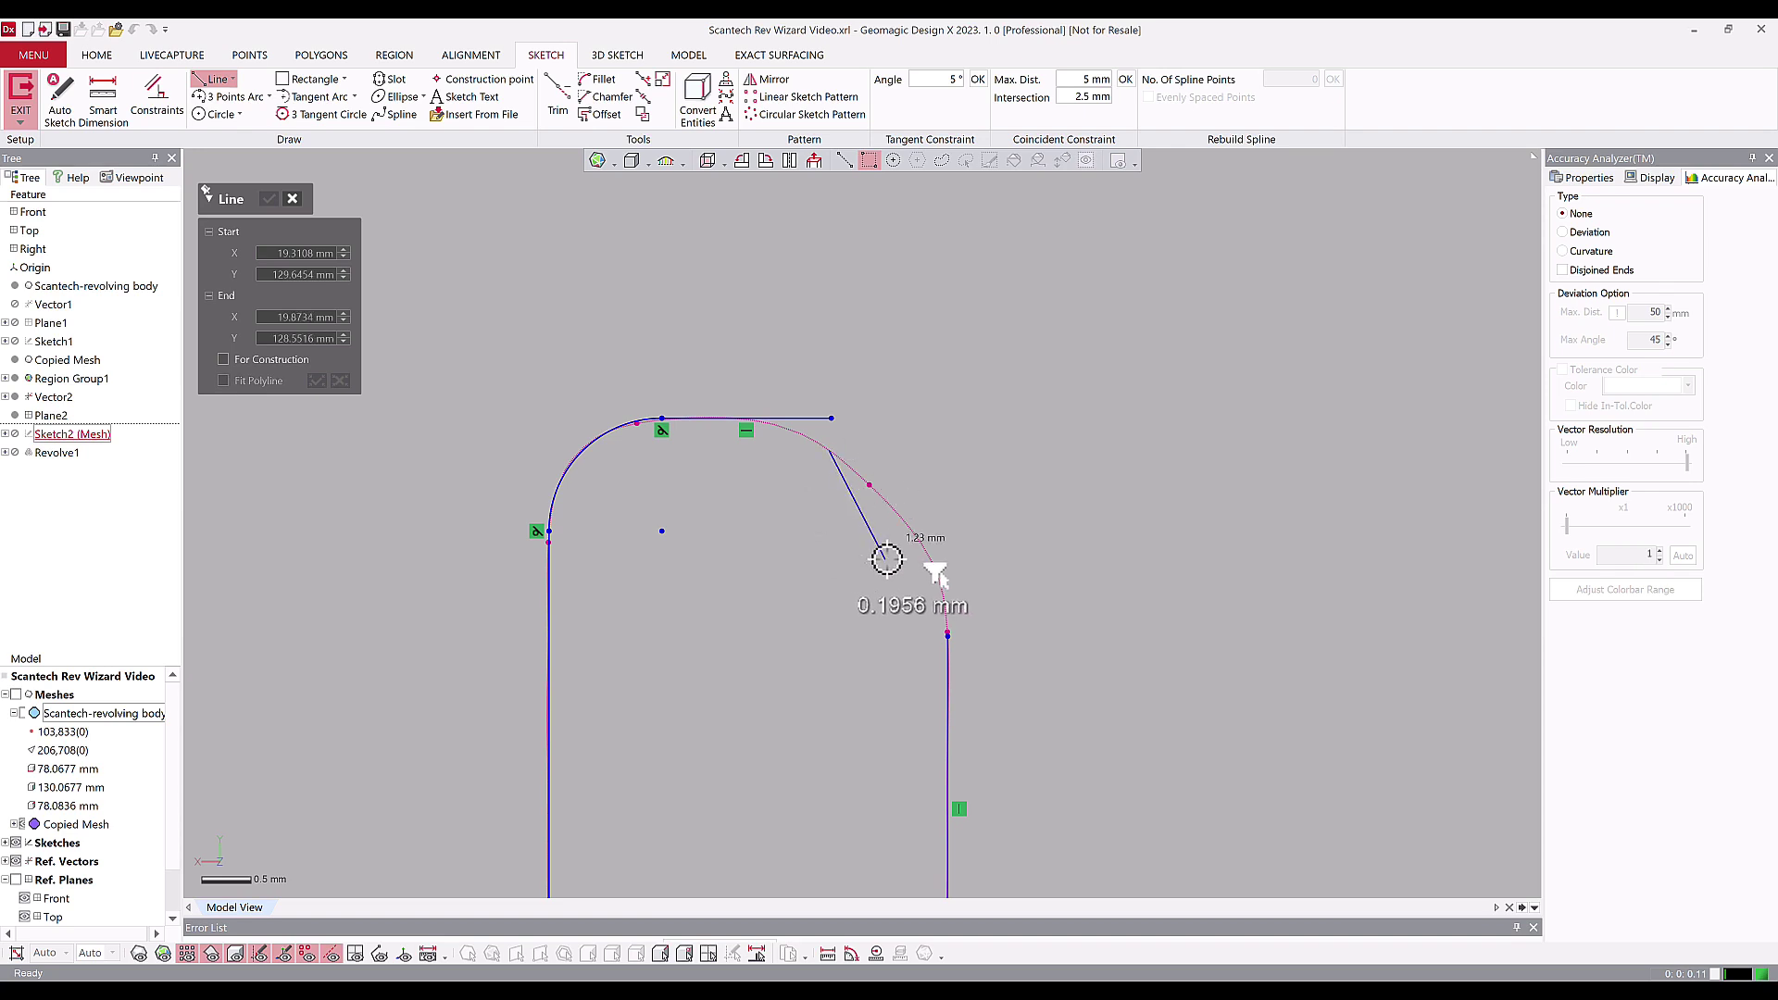
click(901, 515)
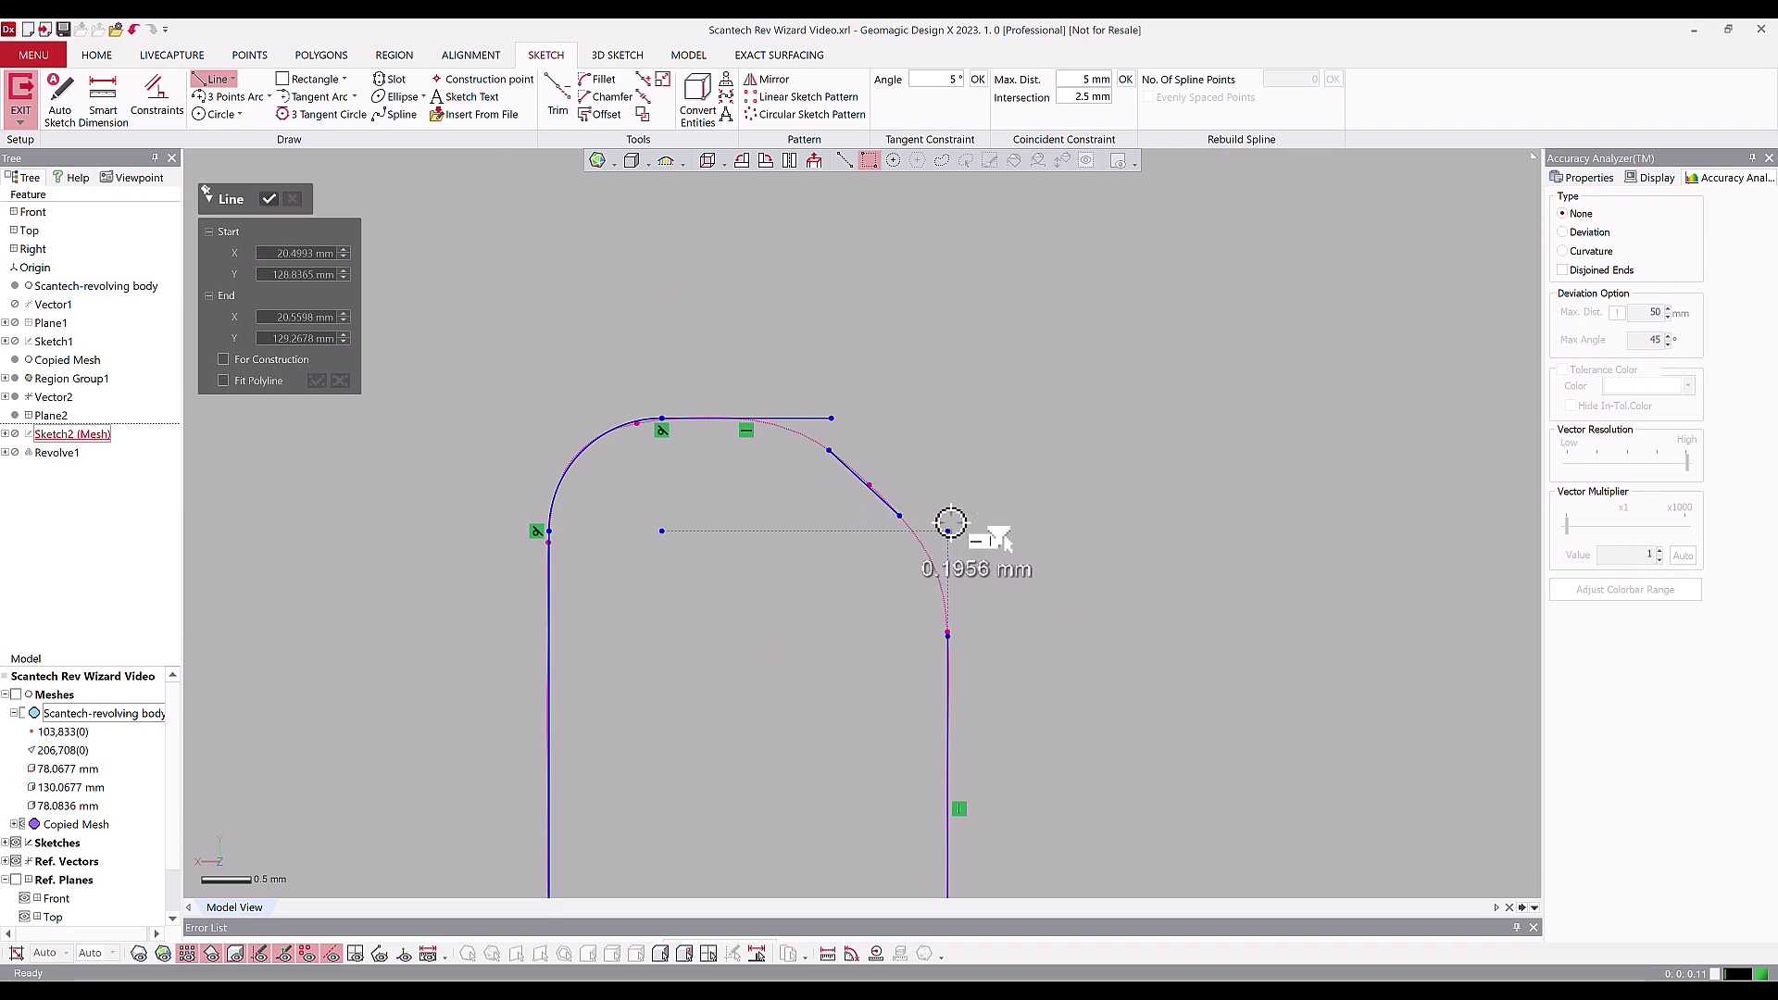
key(Escape)
Step: Corner-trim the sloped line to meet the horizontal top line and the neck's outer vertical line
click(557, 100)
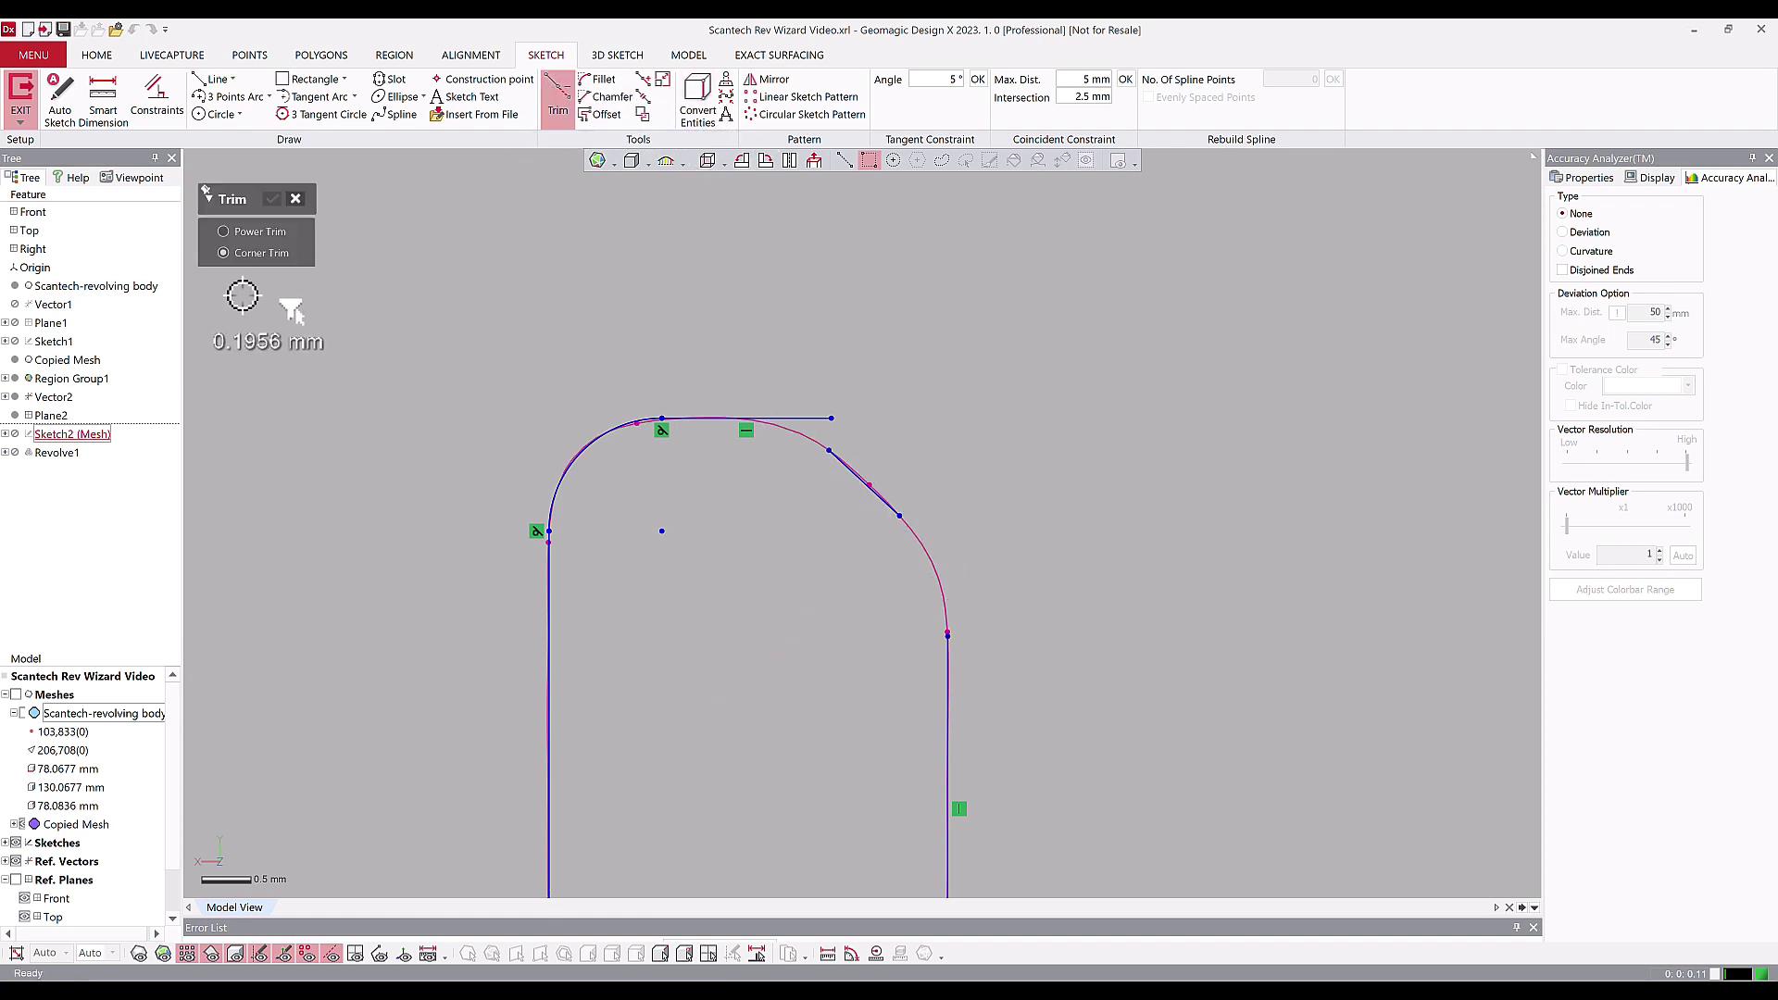
click(717, 417)
click(847, 468)
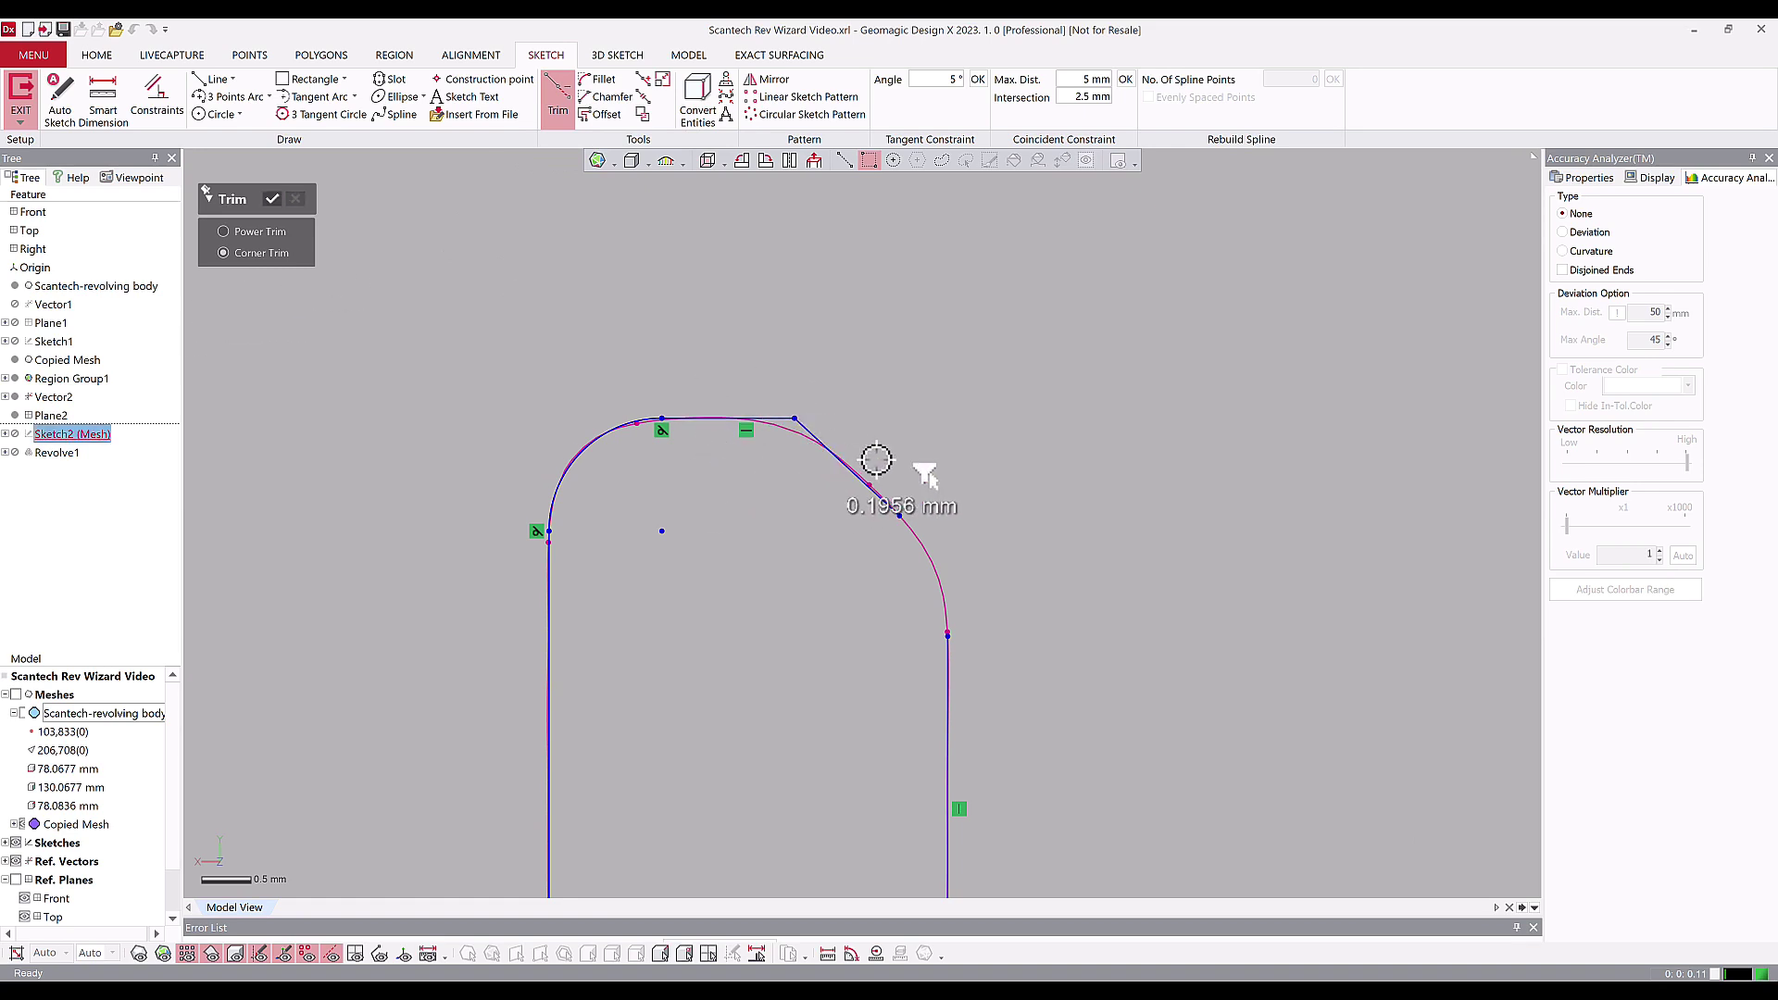
click(946, 714)
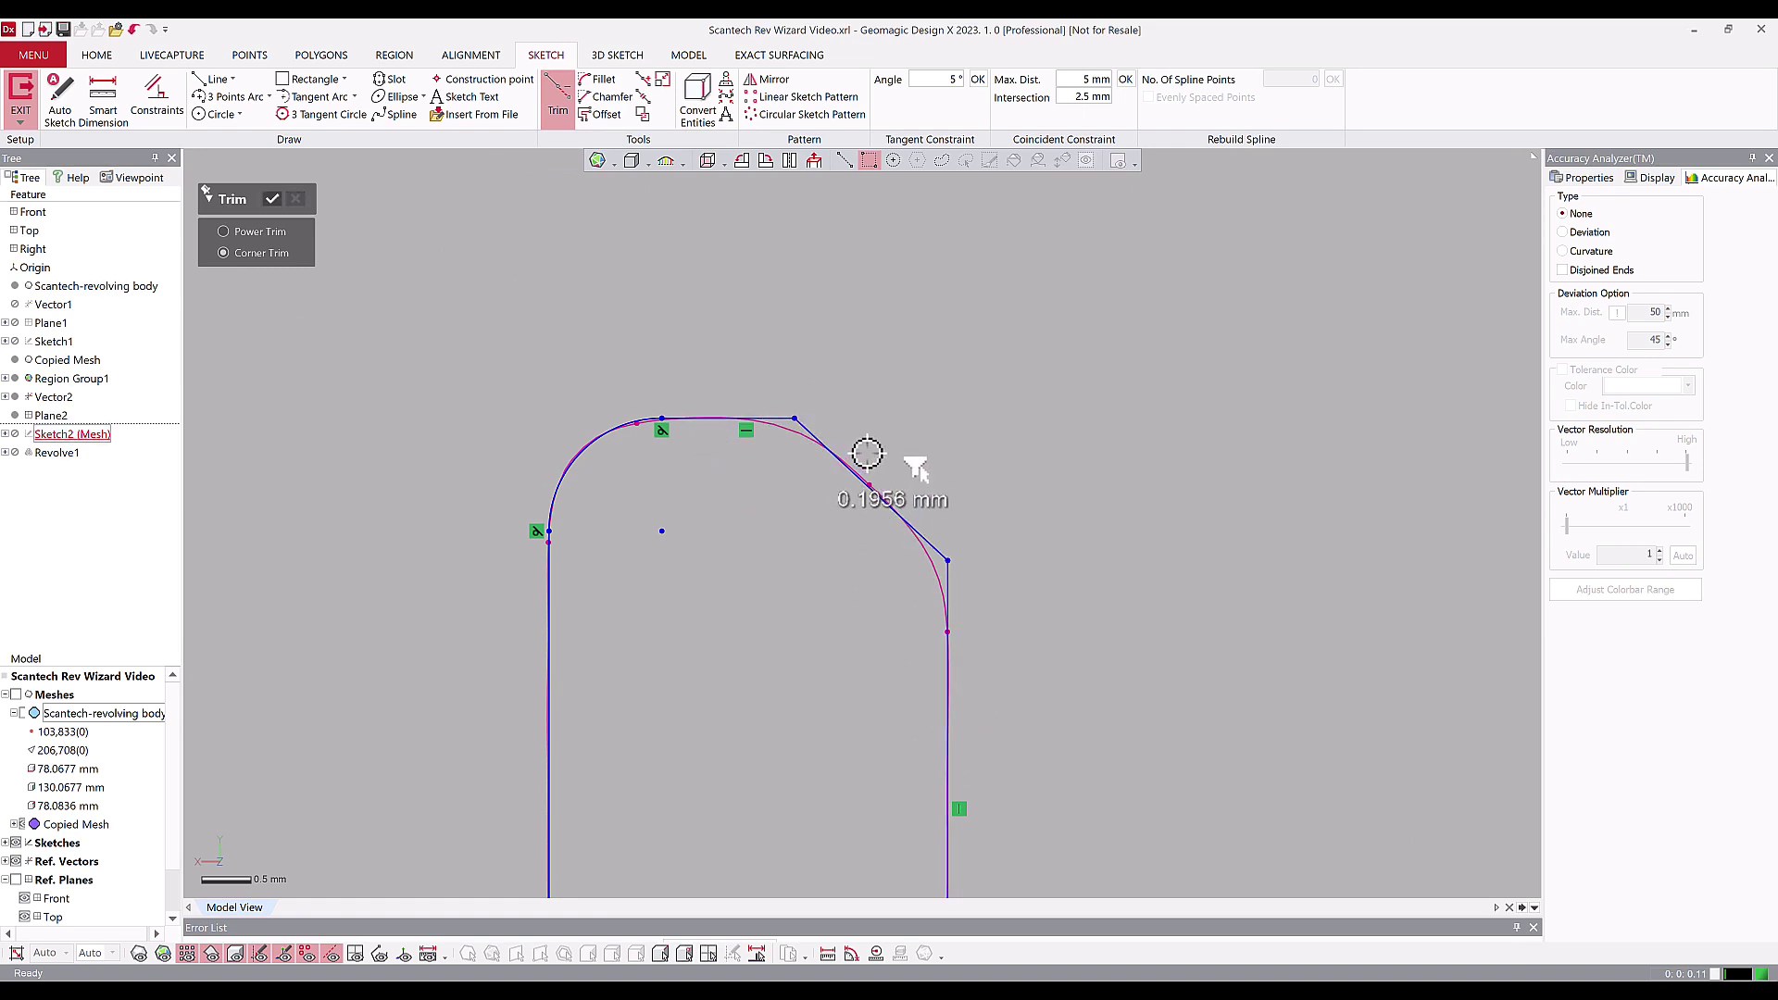
key(Escape)
Step: Fillet both ends of the sloped line where it meets the top line and the outer vertical line
click(598, 78)
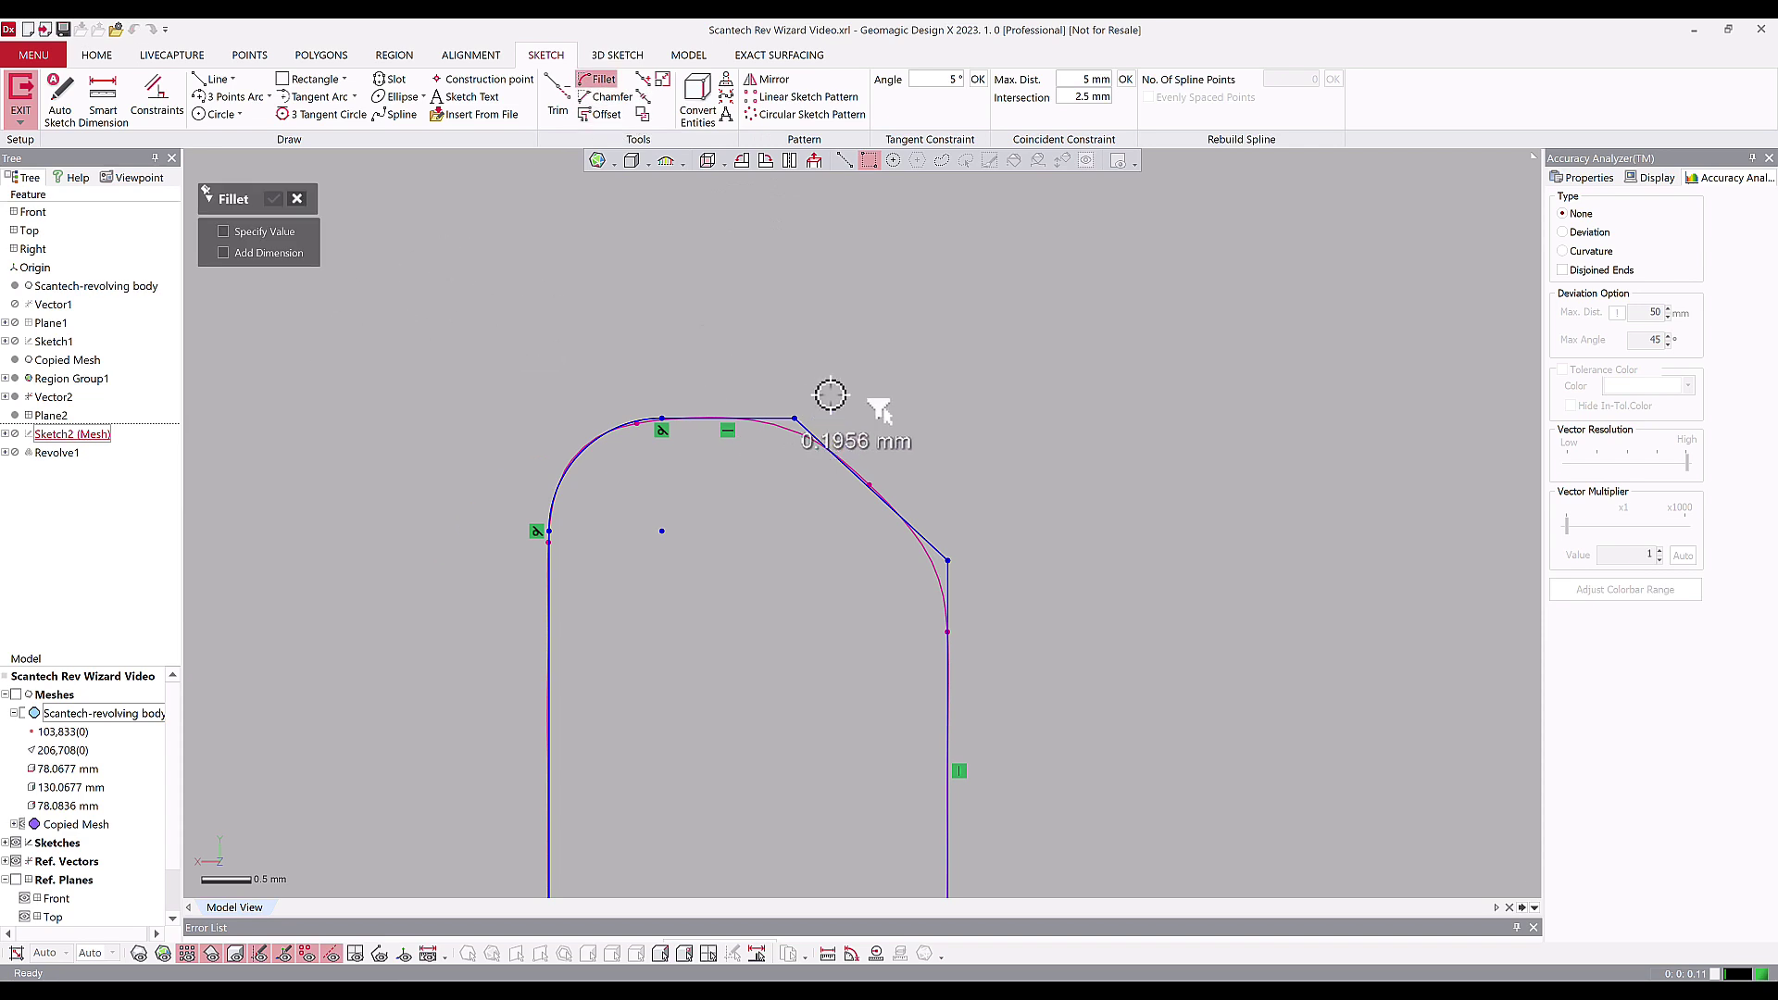
click(801, 422)
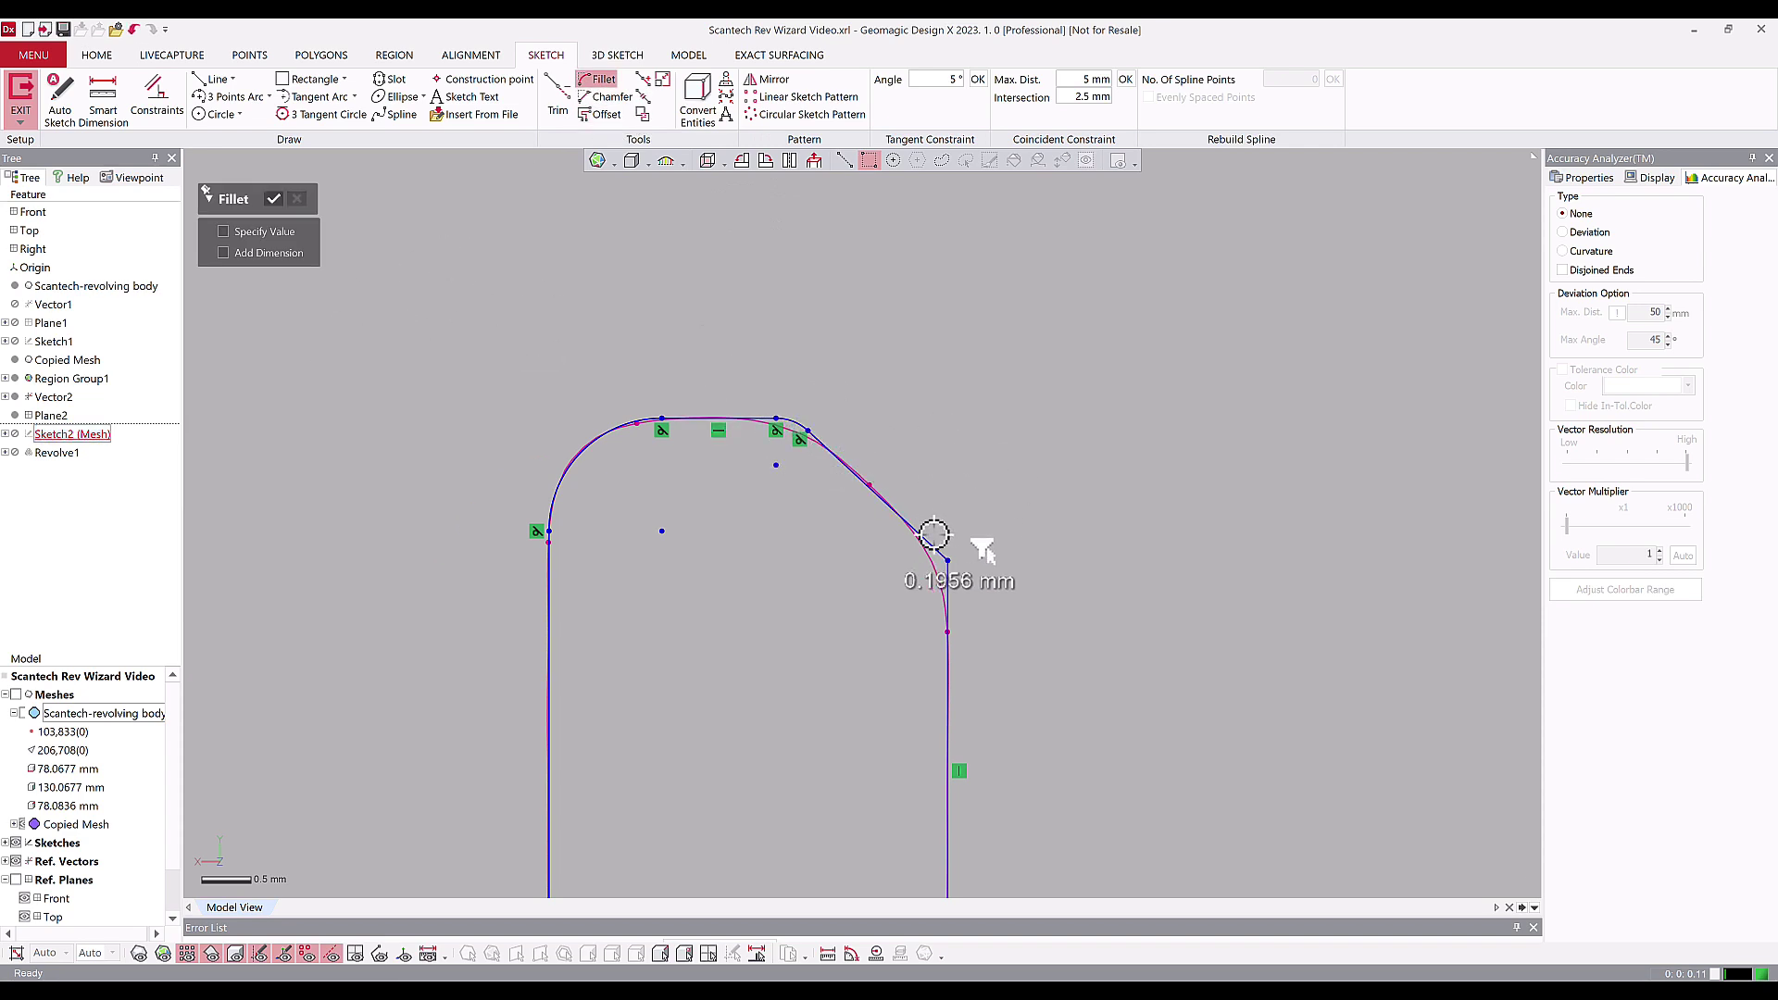
click(943, 570)
key(Escape)
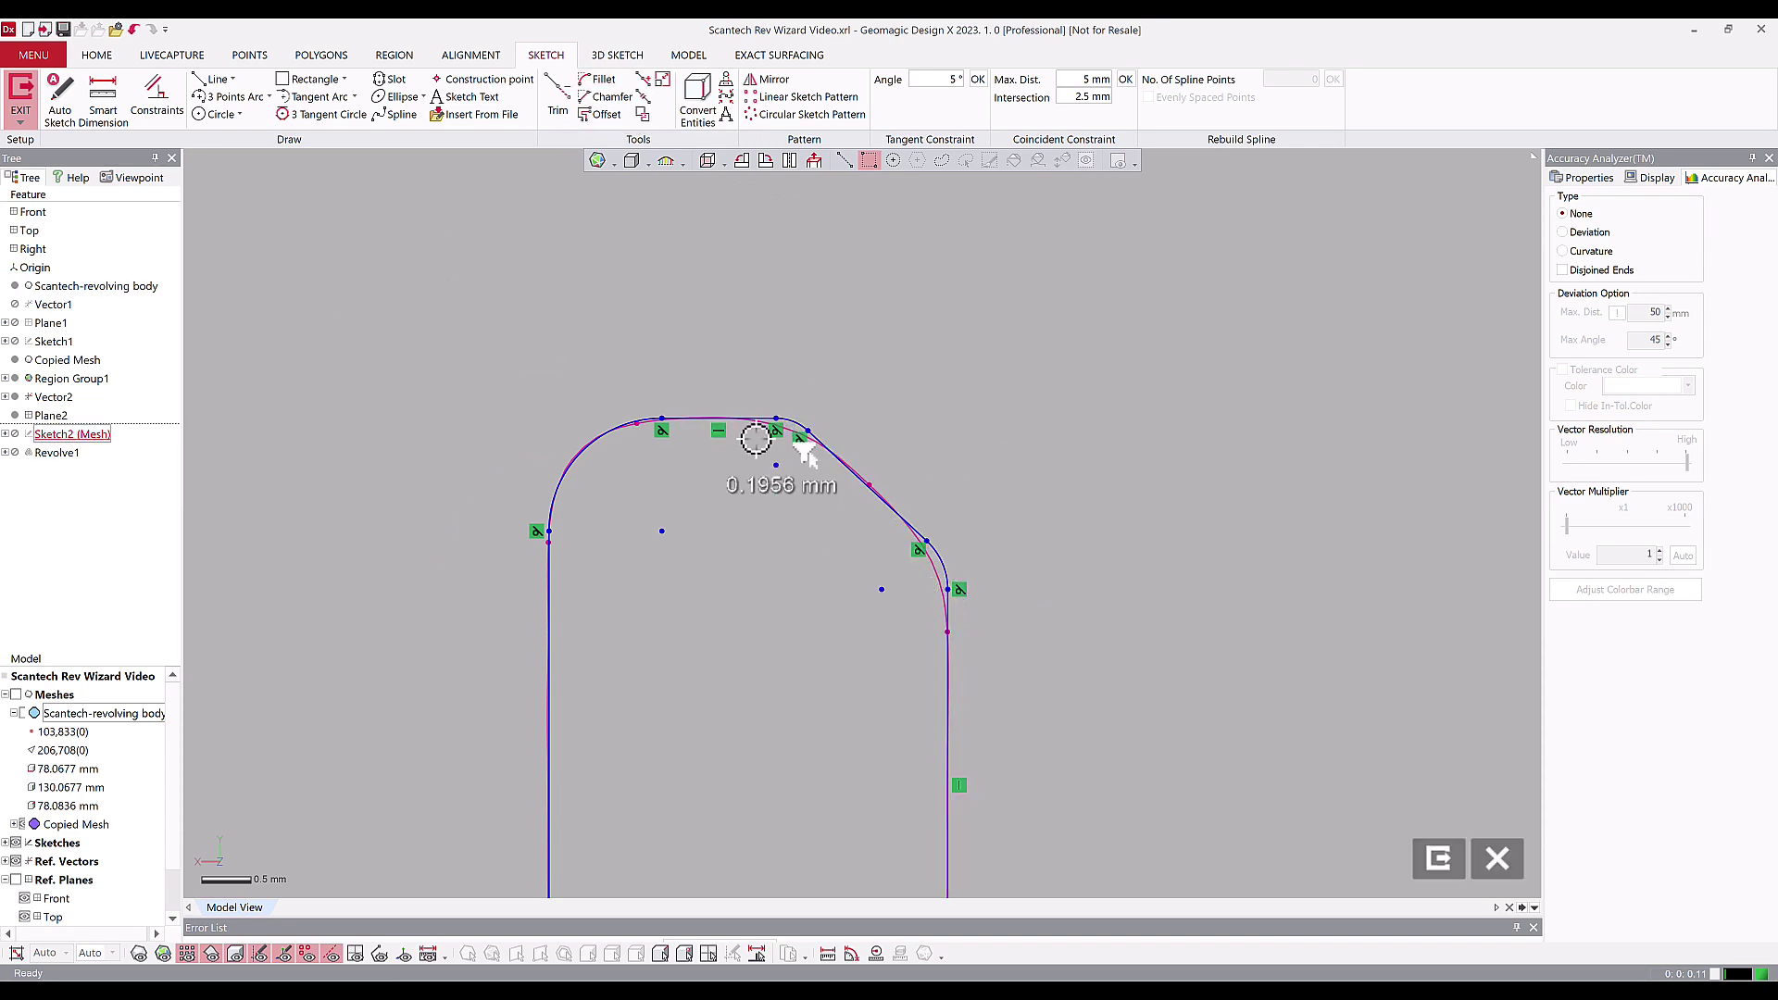
Step: Enlarge the two rim fillets and adjust the sloped line until they follow the scan section curve
scroll(796, 440, up, 3)
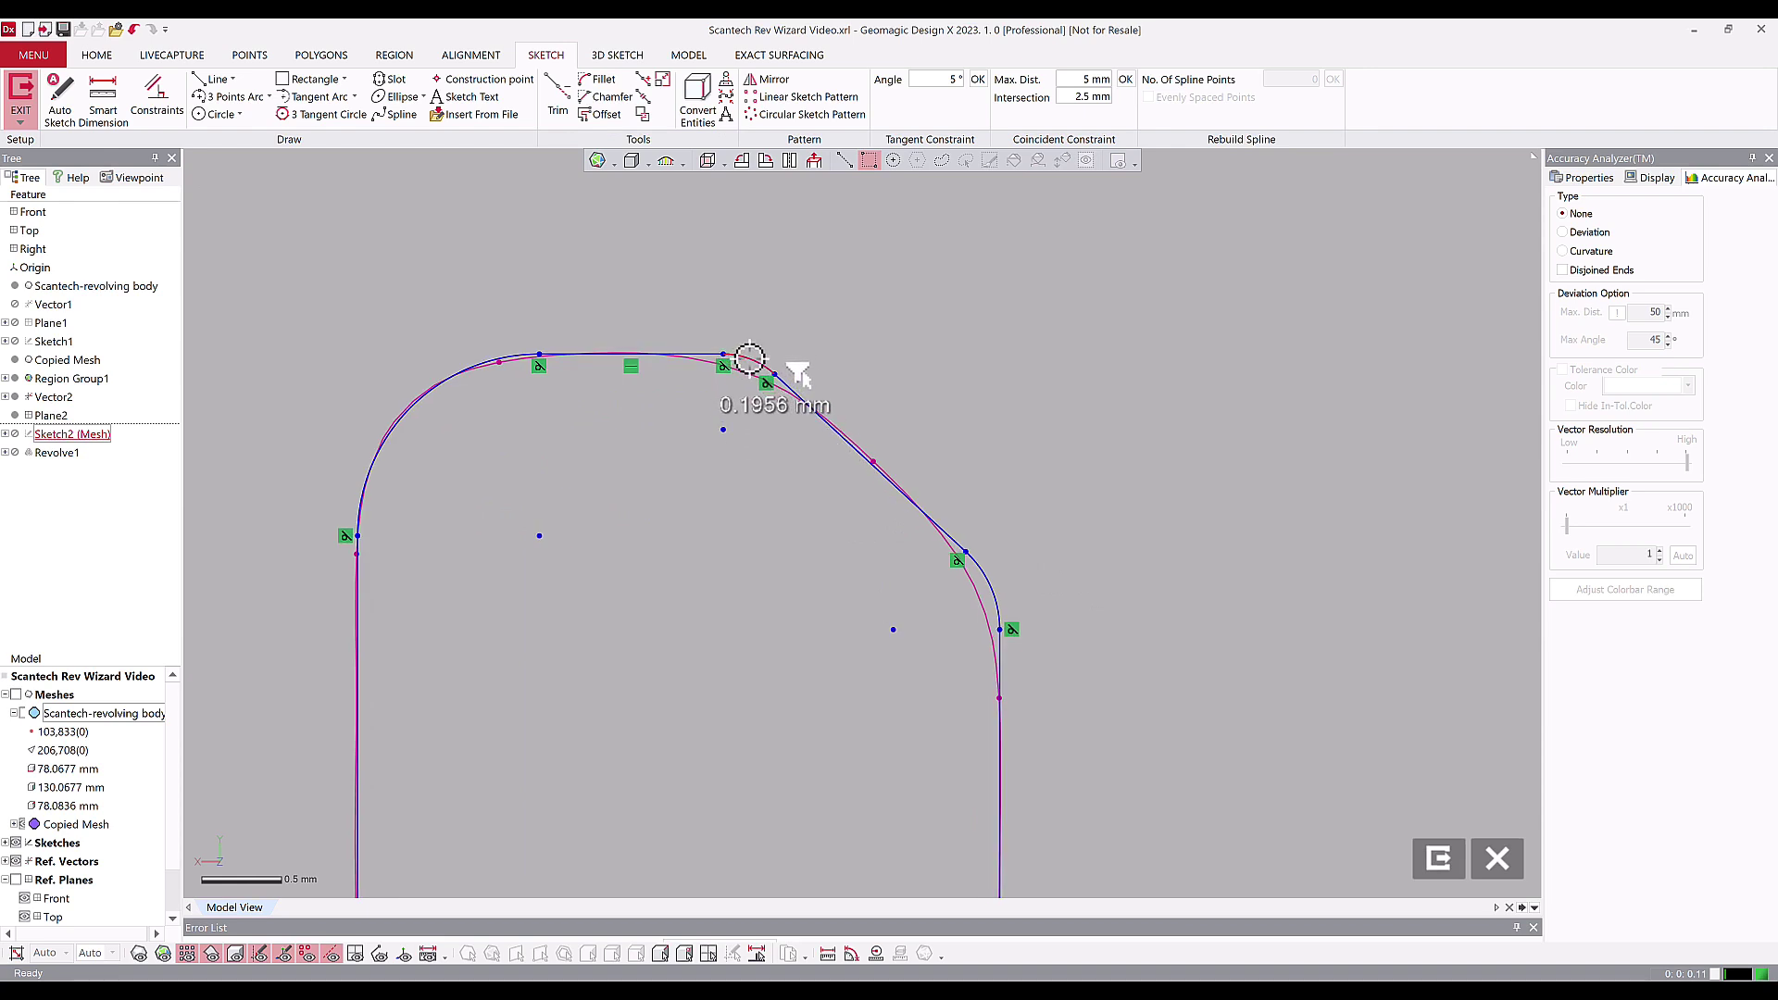
drag(751, 358, 738, 381)
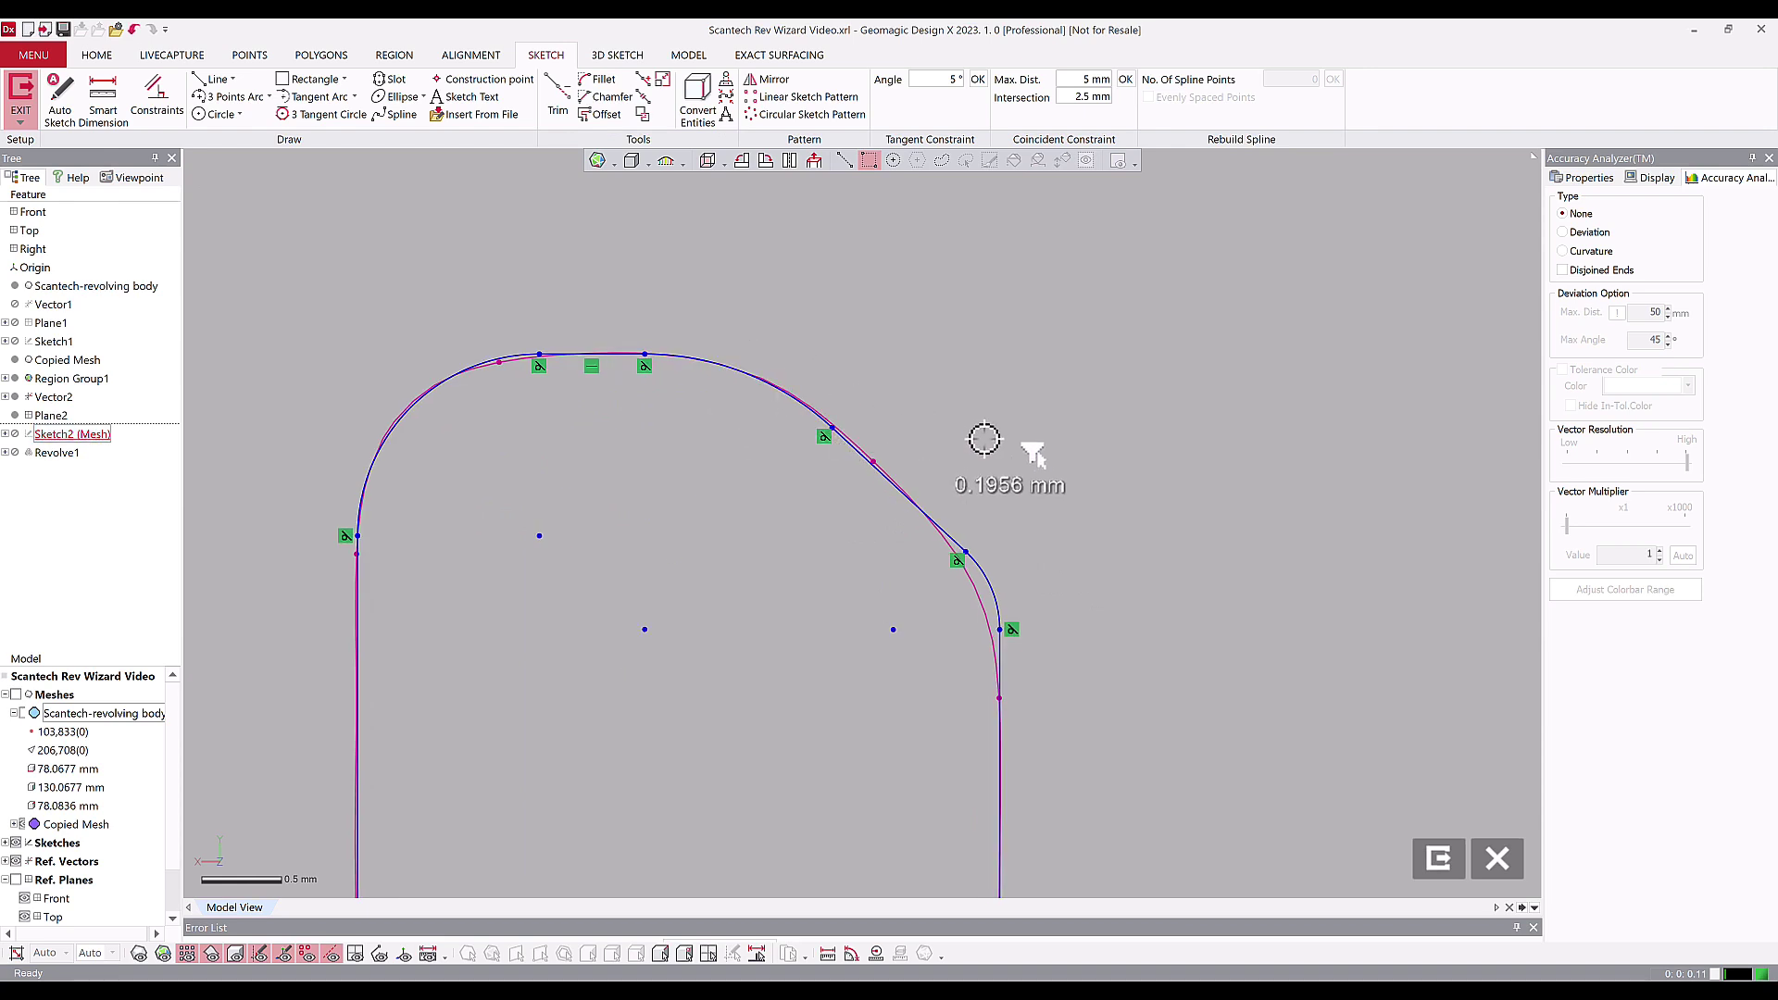
drag(989, 577, 980, 579)
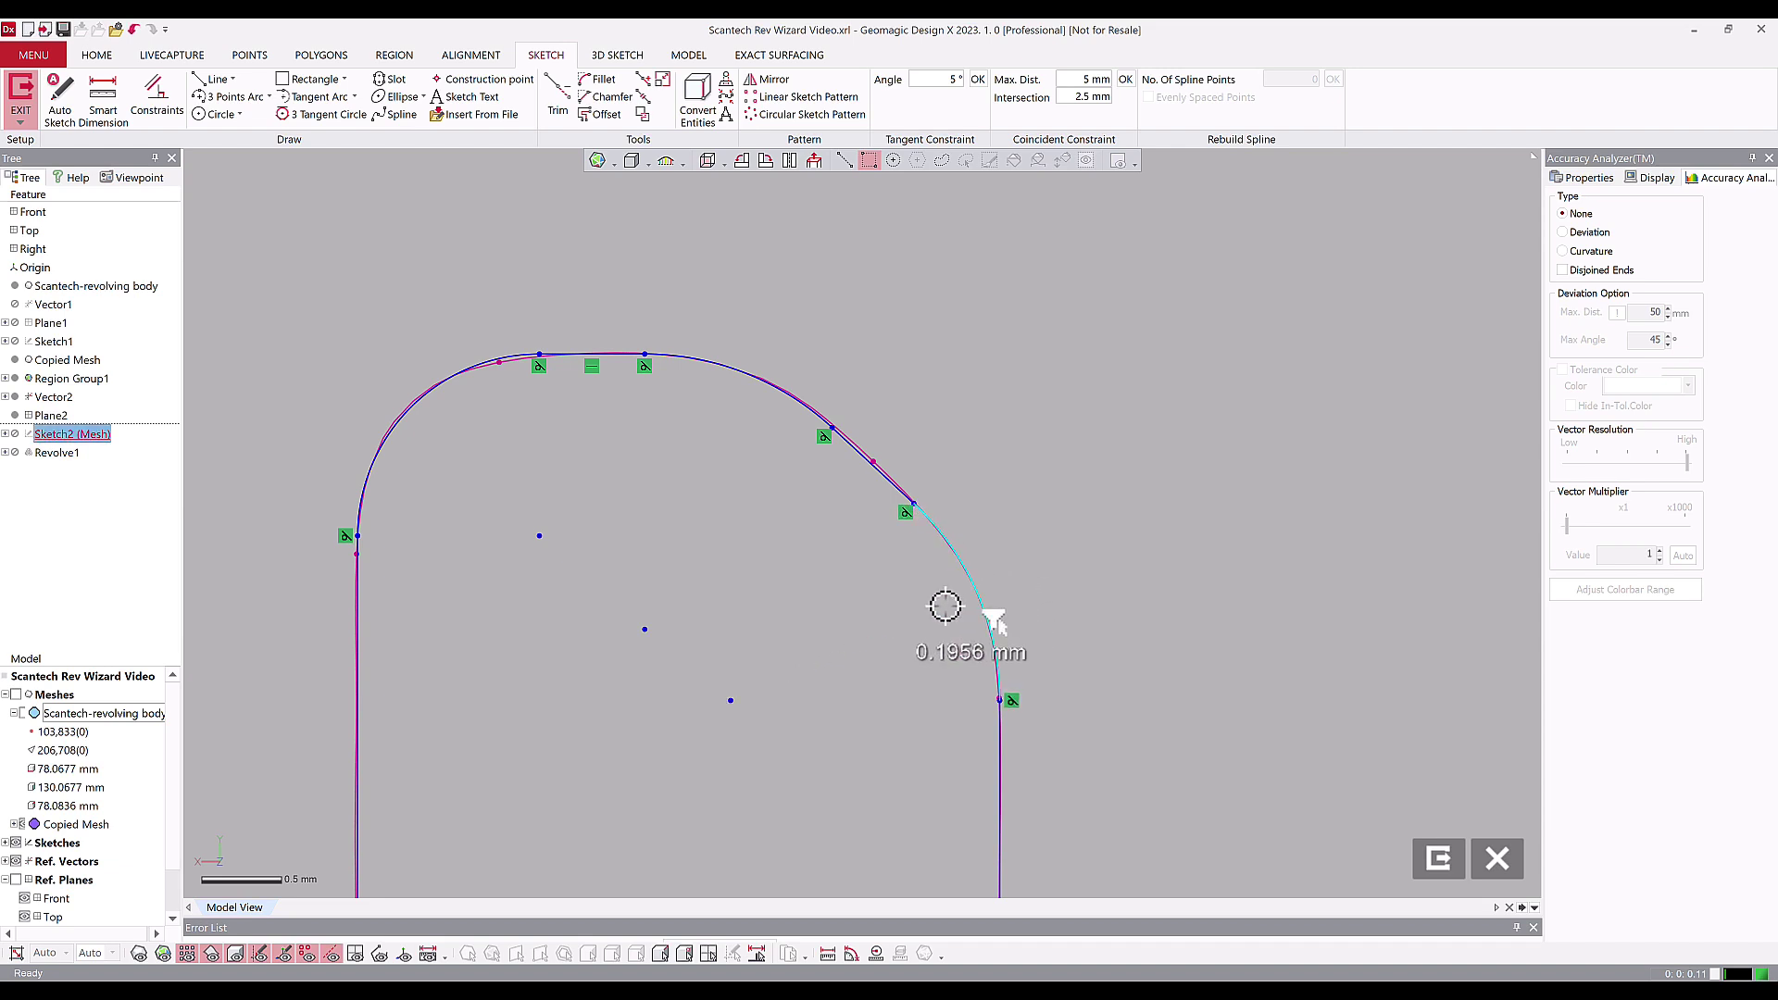
drag(792, 398, 868, 459)
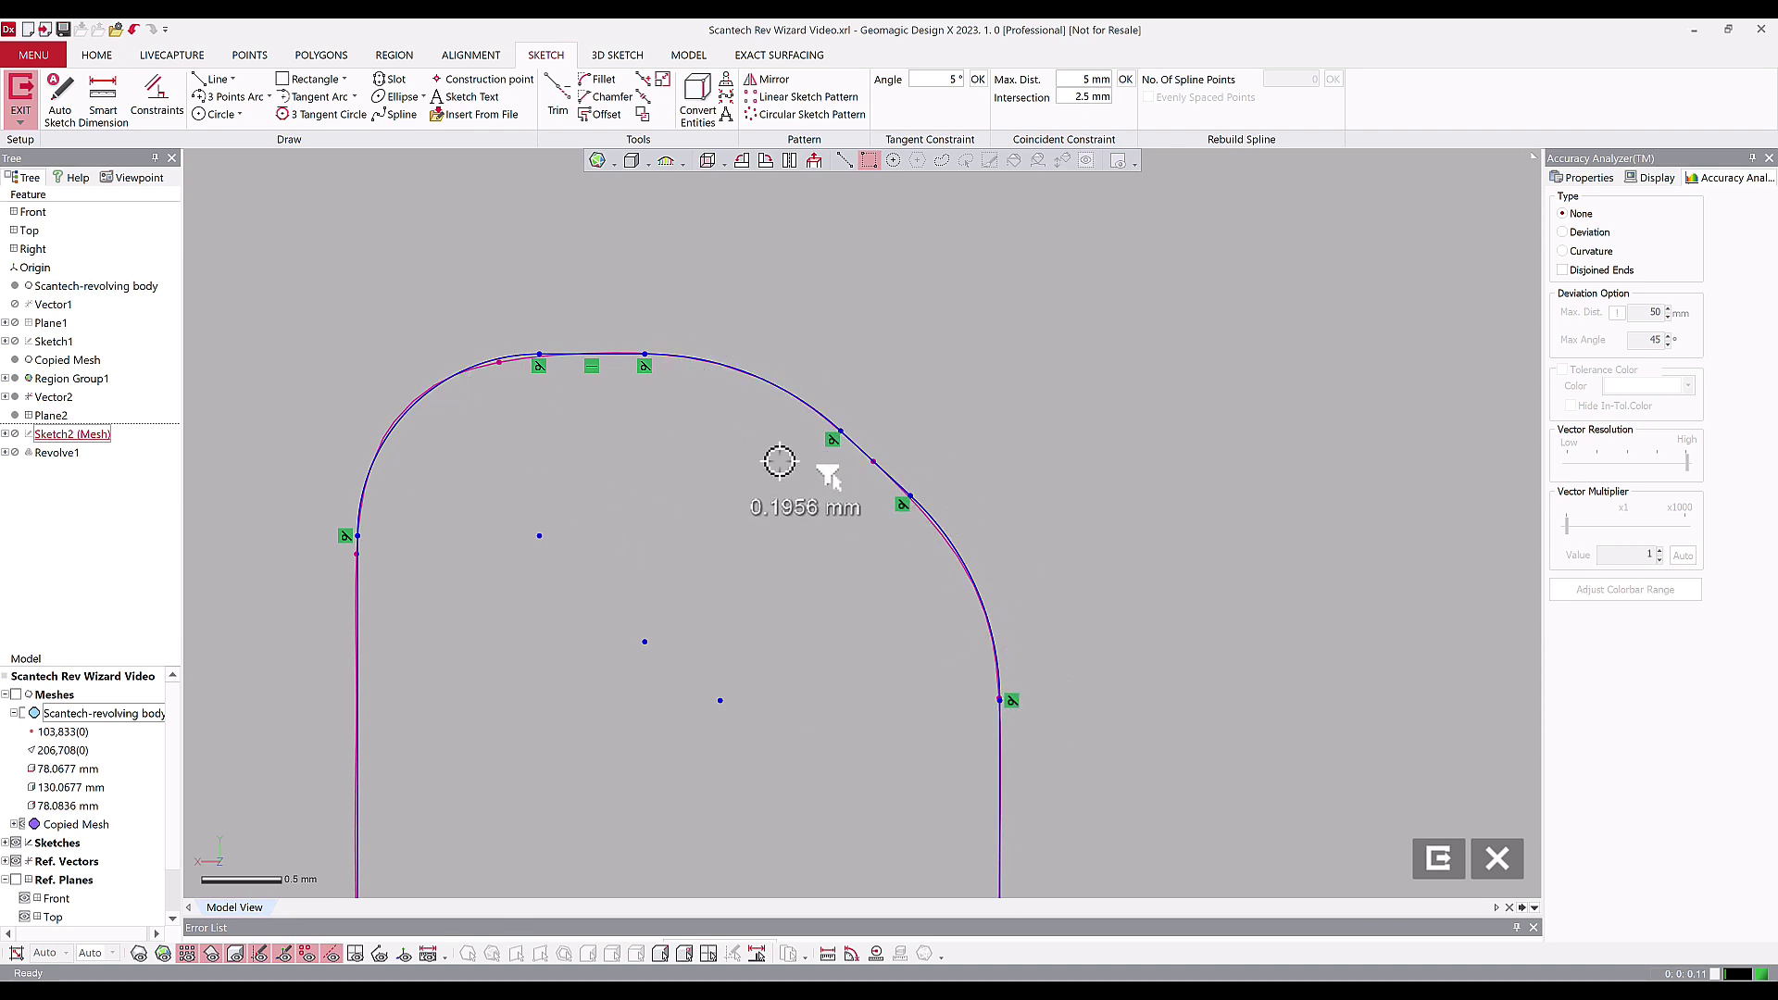
Step: Finish editing Sketch2 (Mesh) to rebuild the revolved solid and examine its rim and overall shape
scroll(833, 436, down, 3)
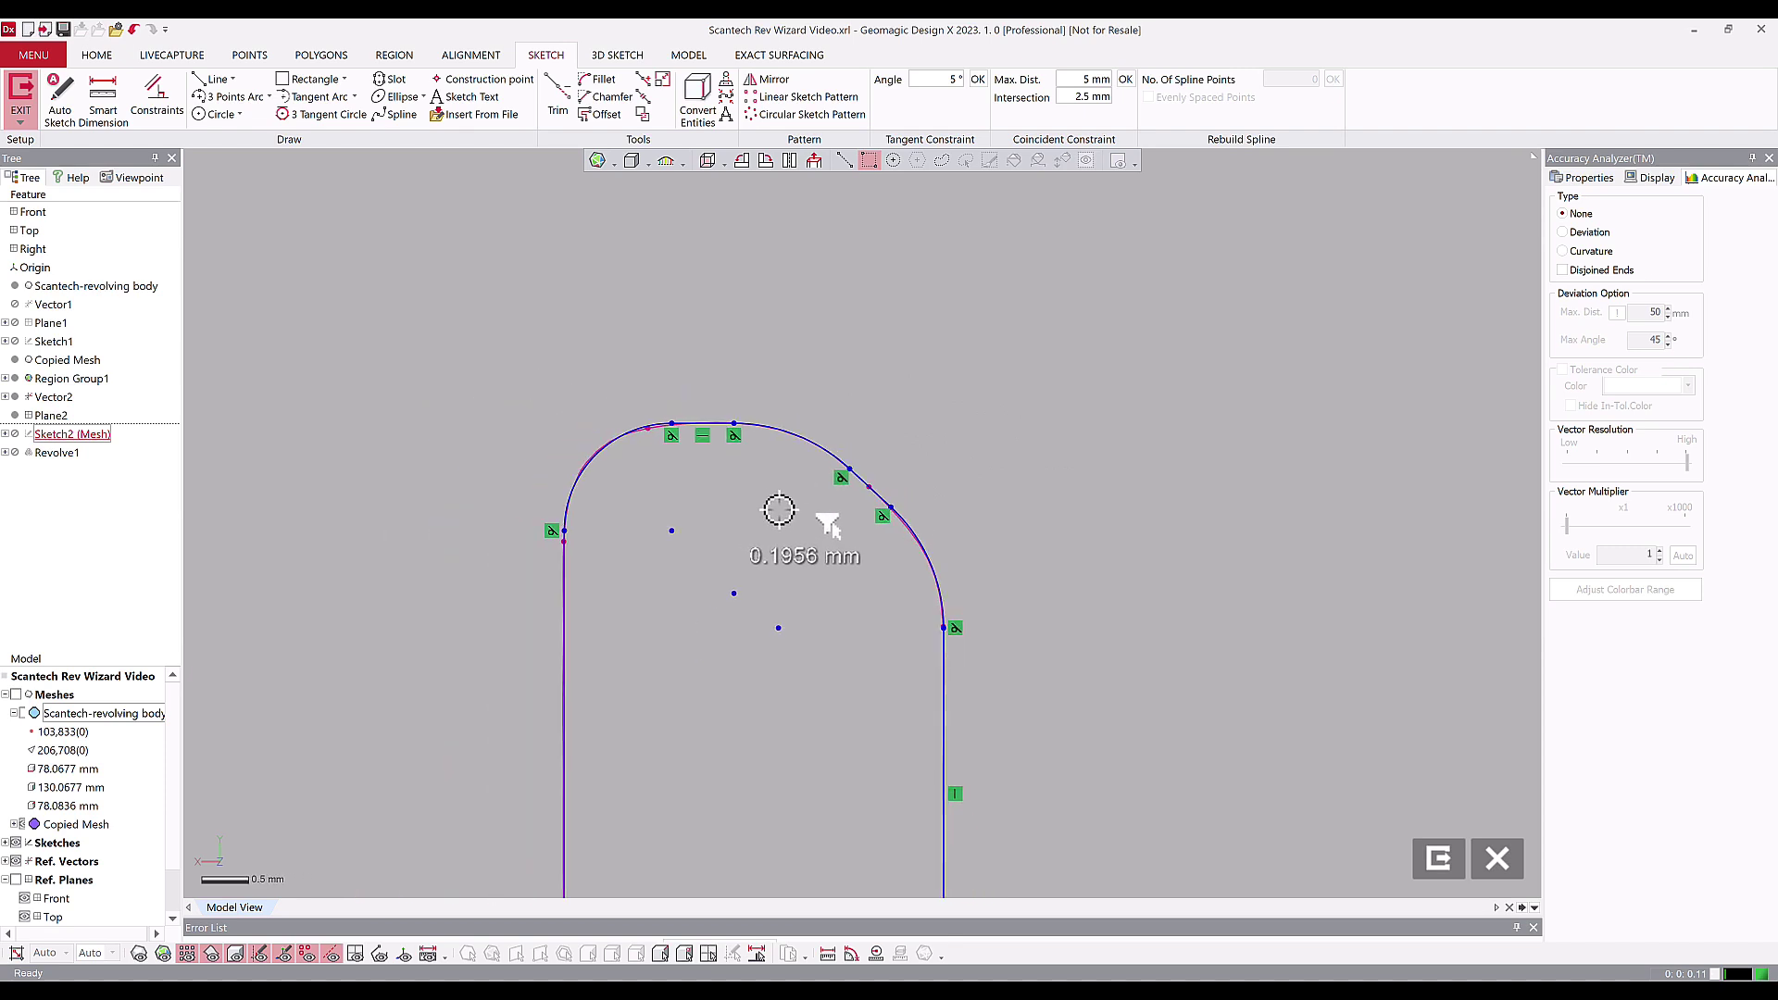
scroll(826, 522, down, 3)
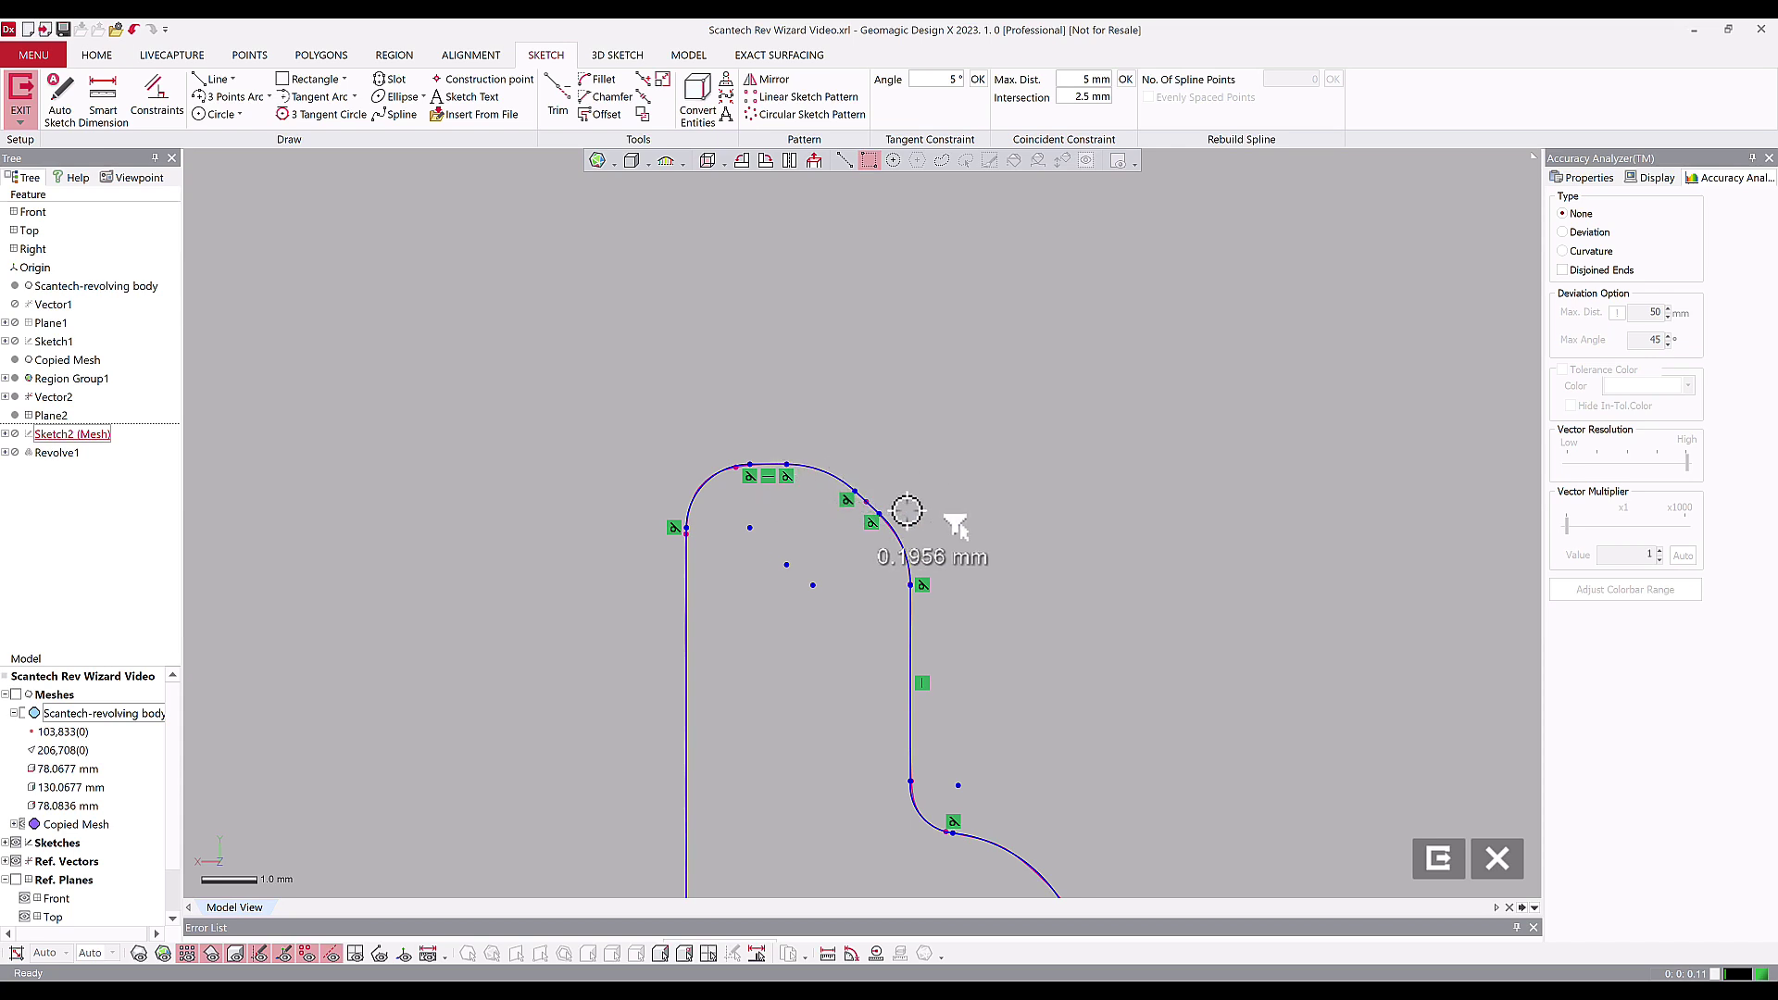
scroll(893, 527, down, 1)
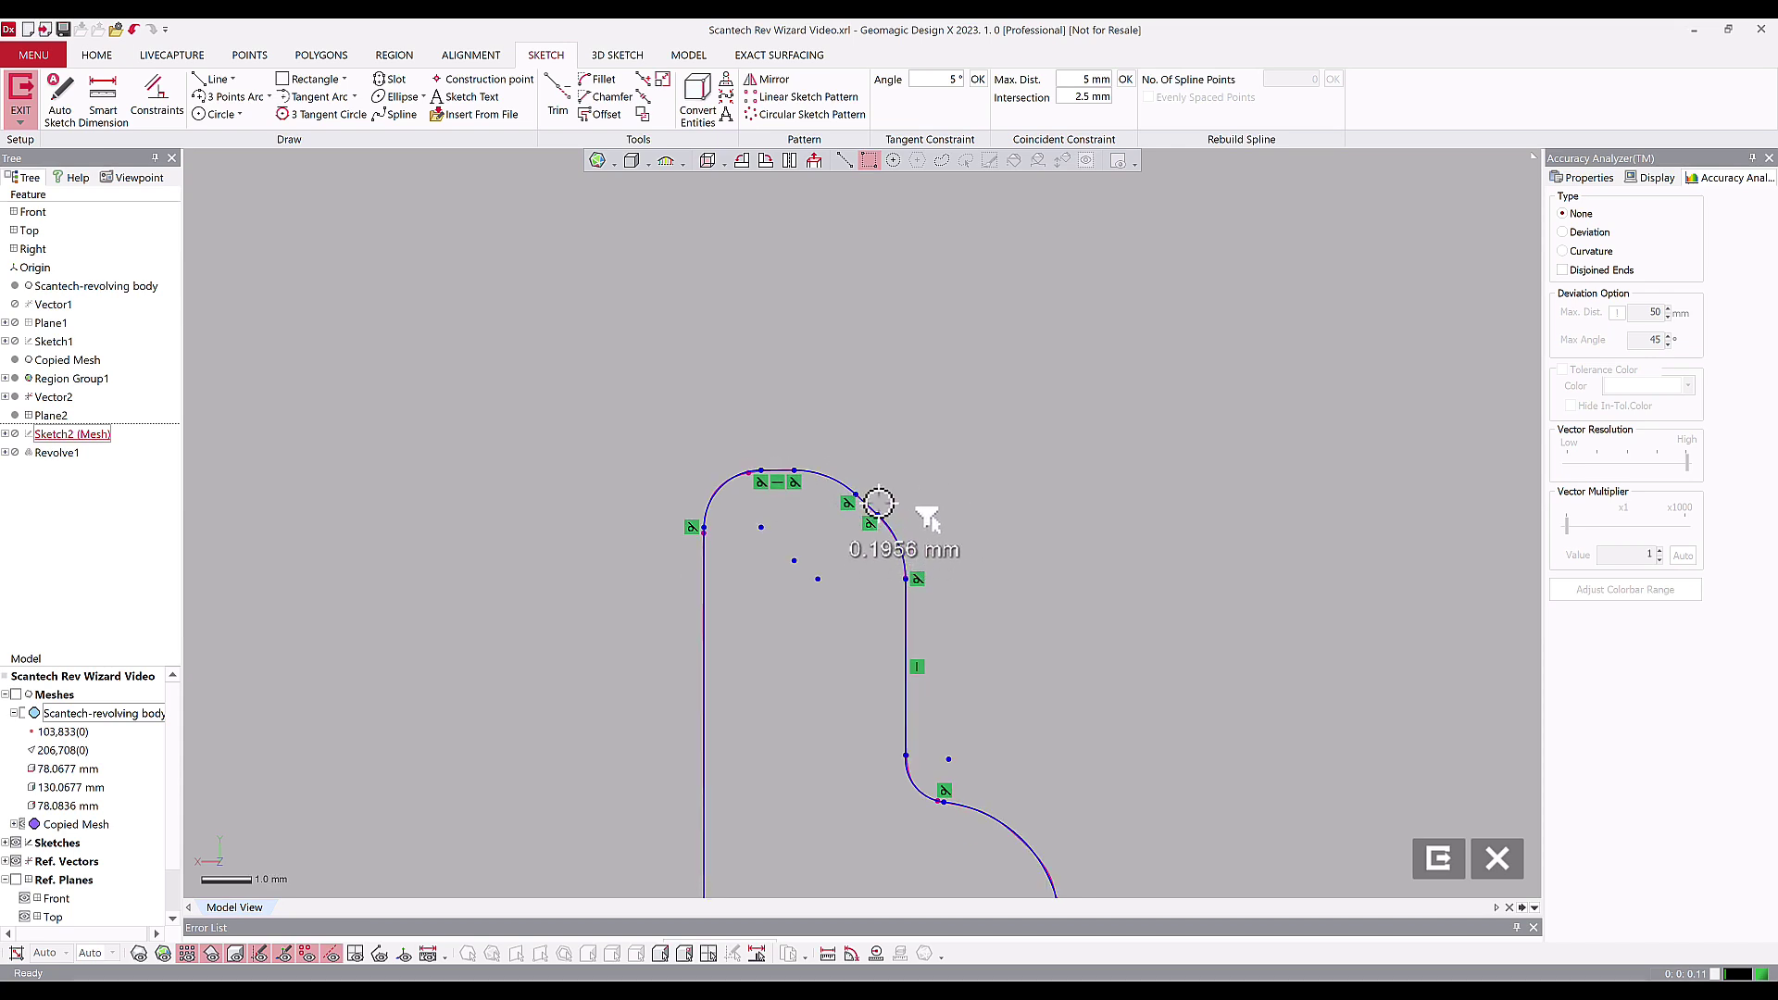
click(1438, 859)
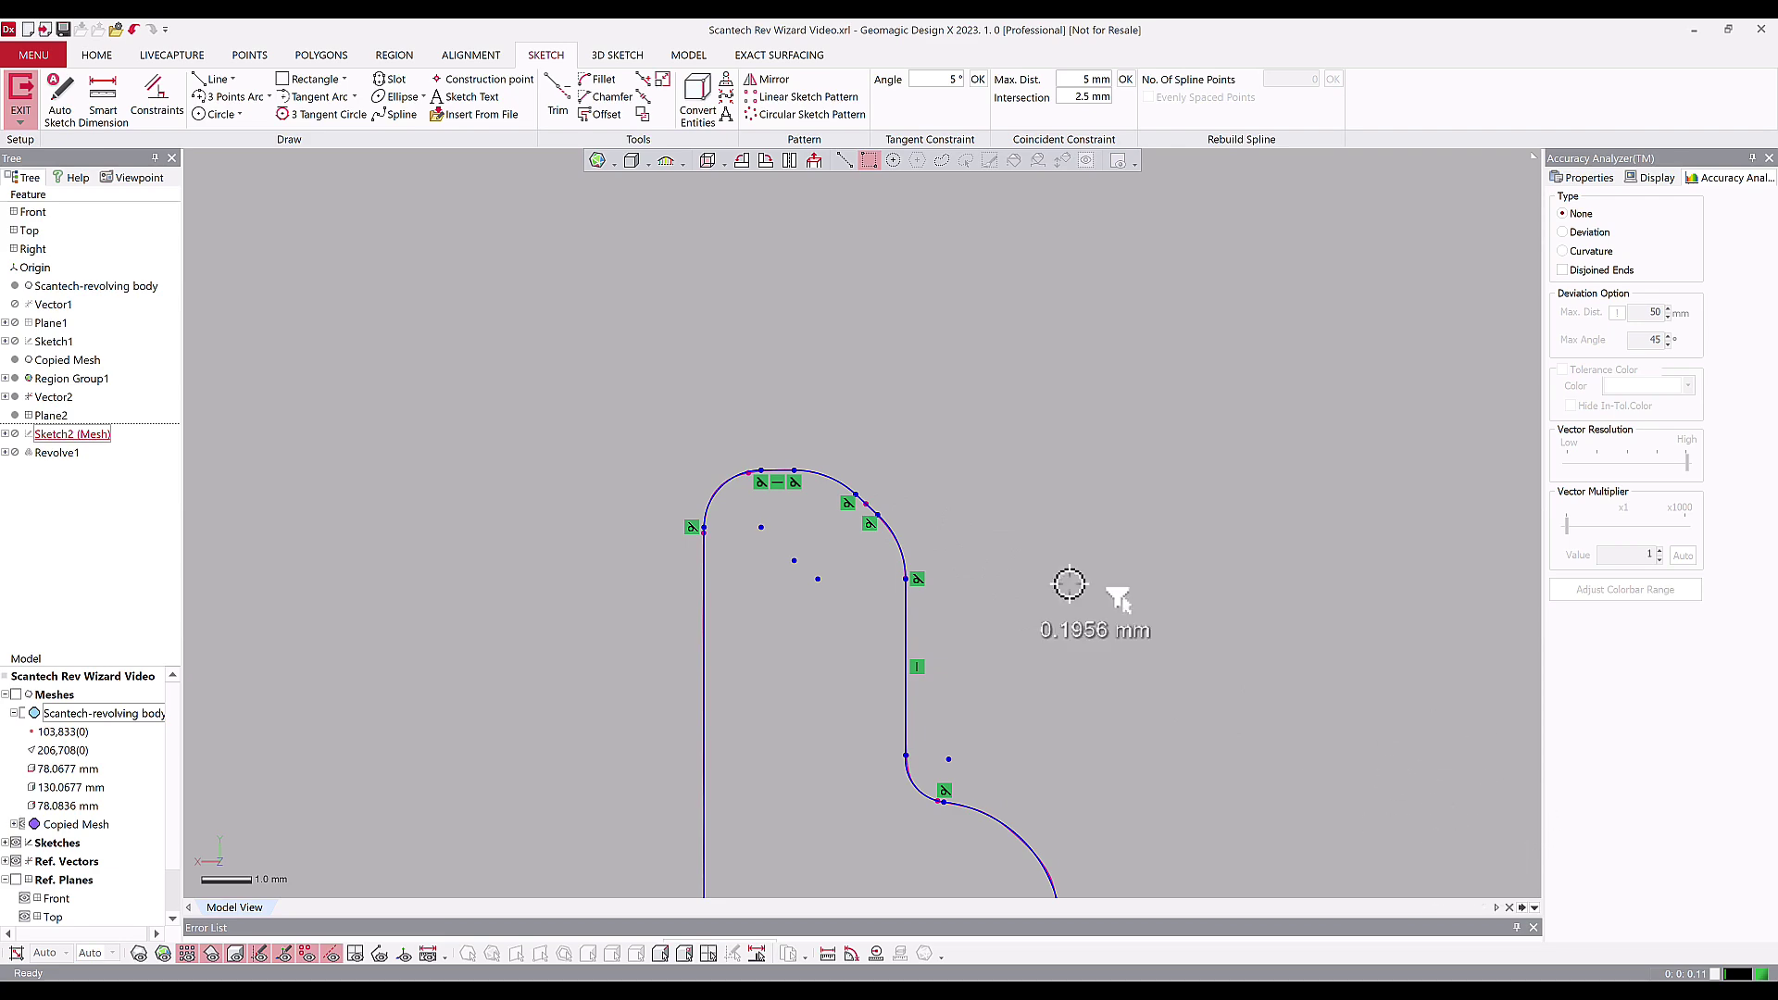
scroll(881, 528, down, 6)
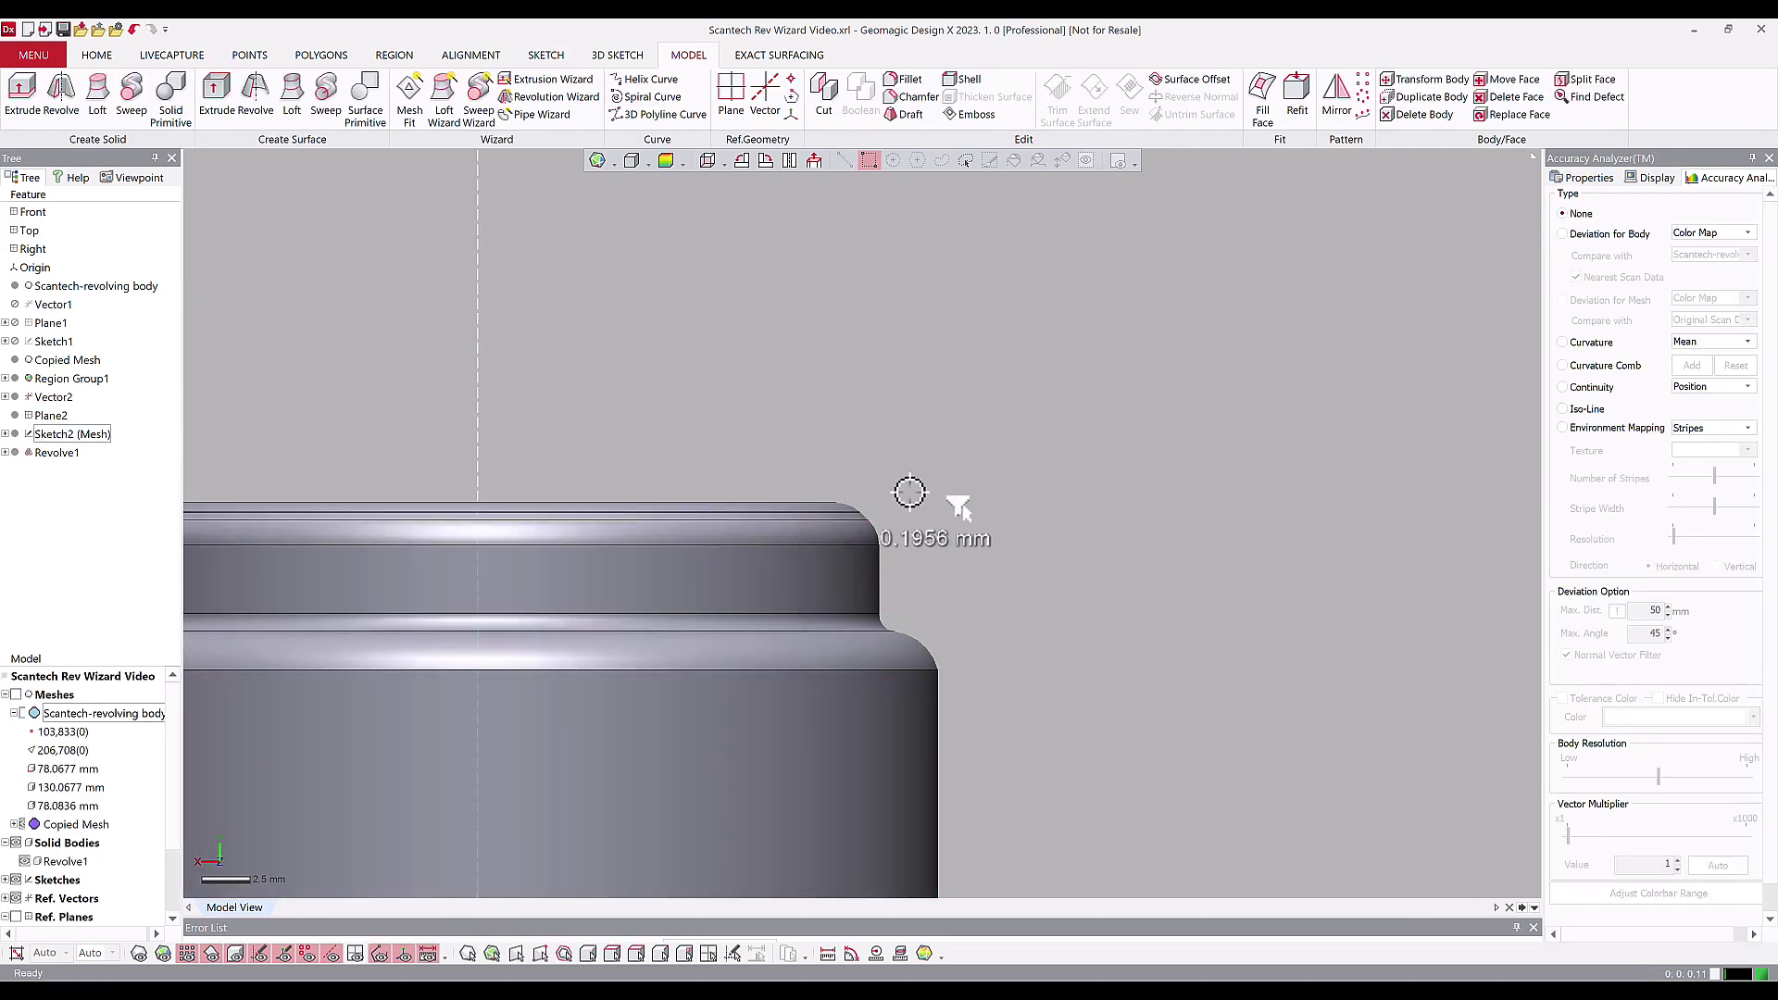
right_drag(908, 495, 922, 559)
scroll(884, 554, down, 8)
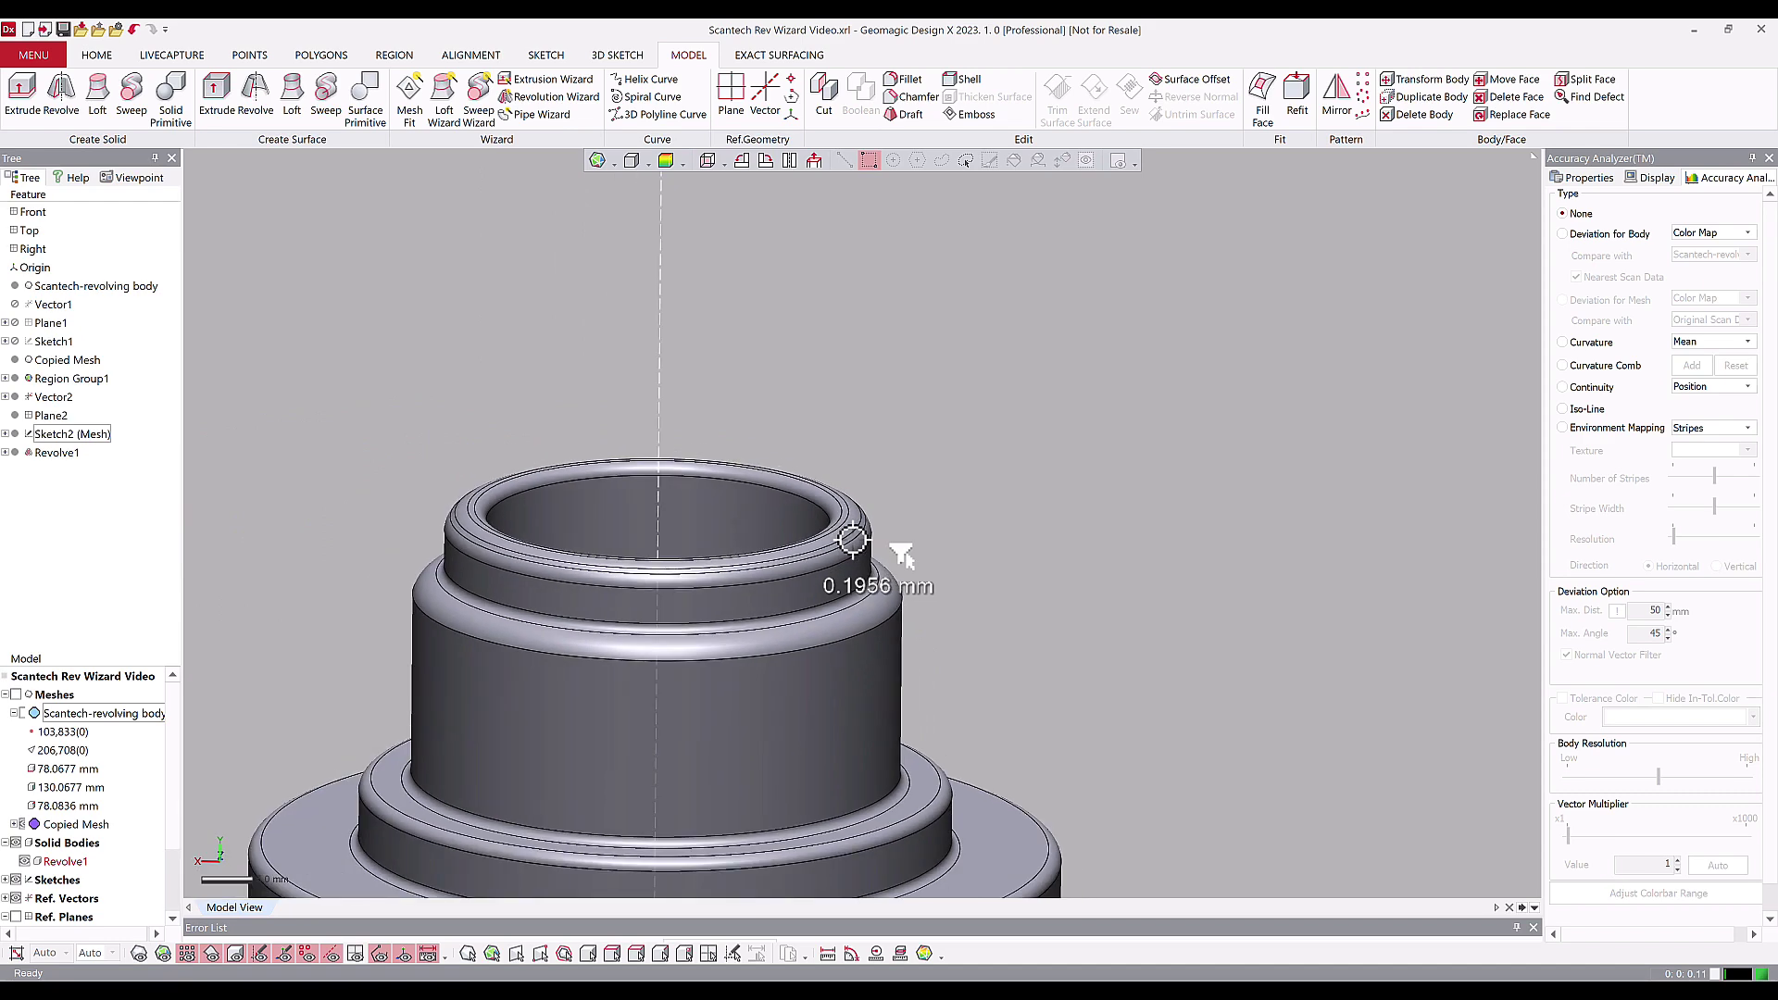
scroll(854, 543, down, 3)
right_drag(865, 568, 863, 453)
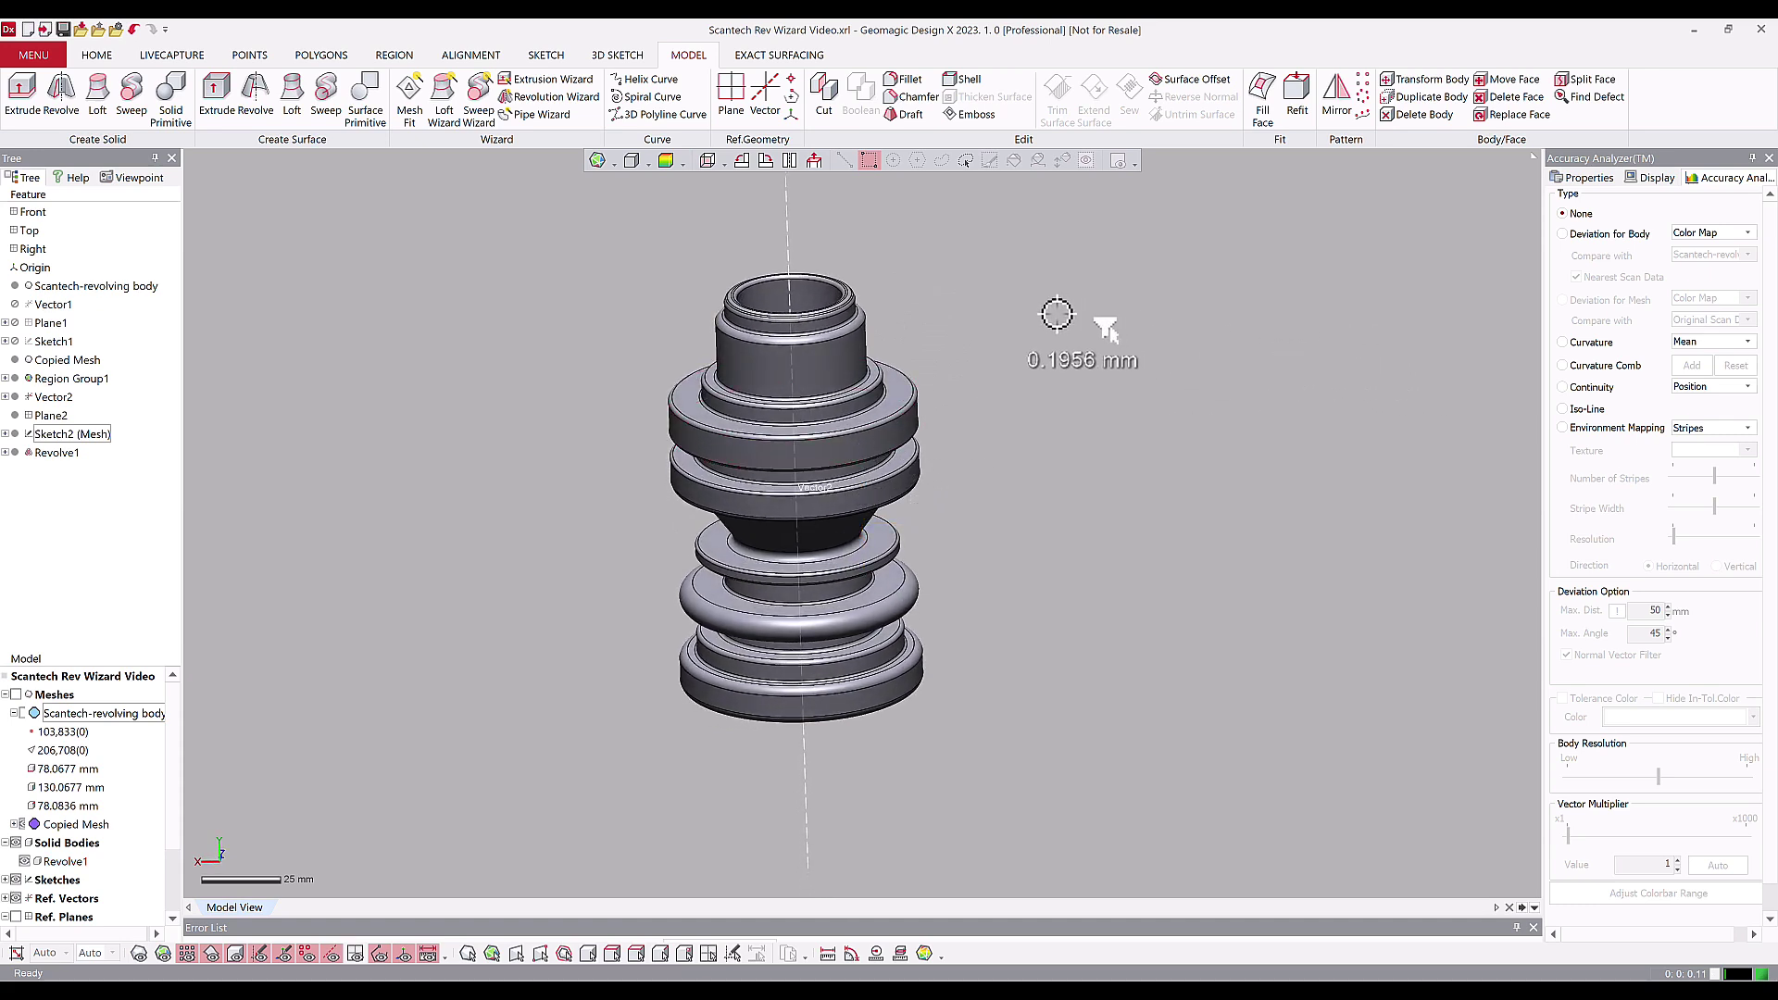